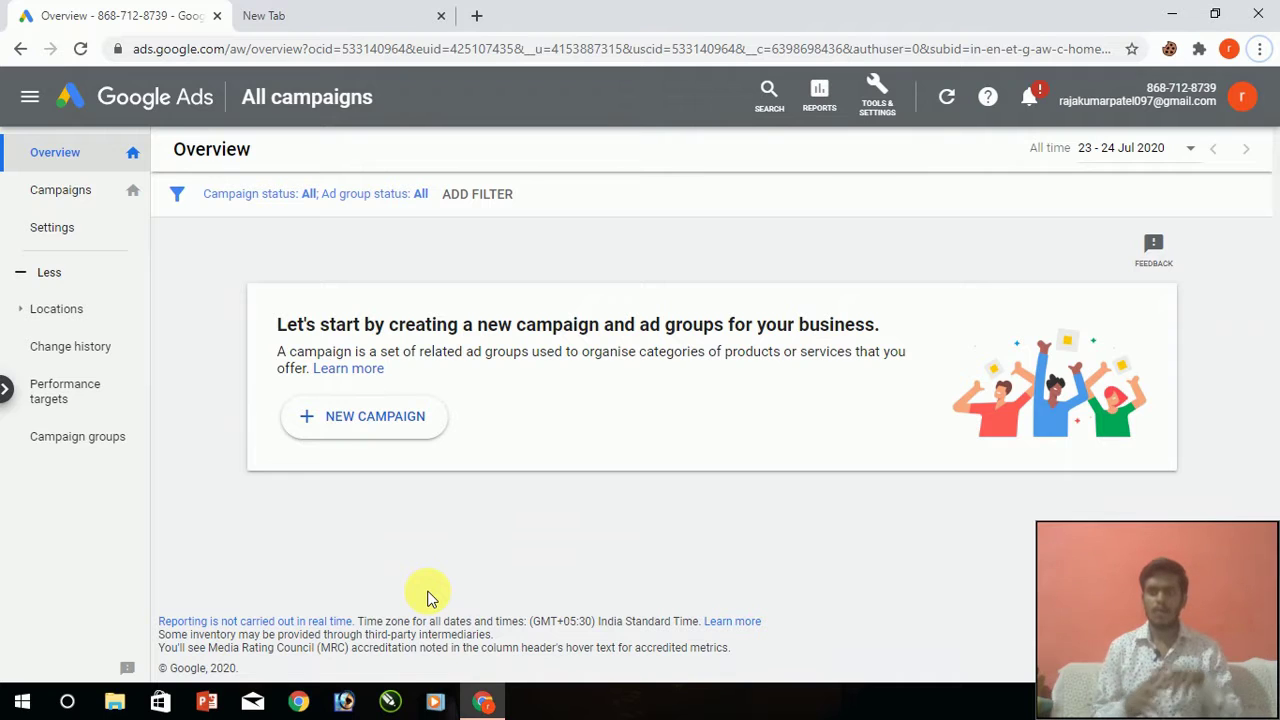
# Create a new campaign without a goal's guidance, using the Video type and the Custom video campaign subtype.
pyautogui.click(370, 434)
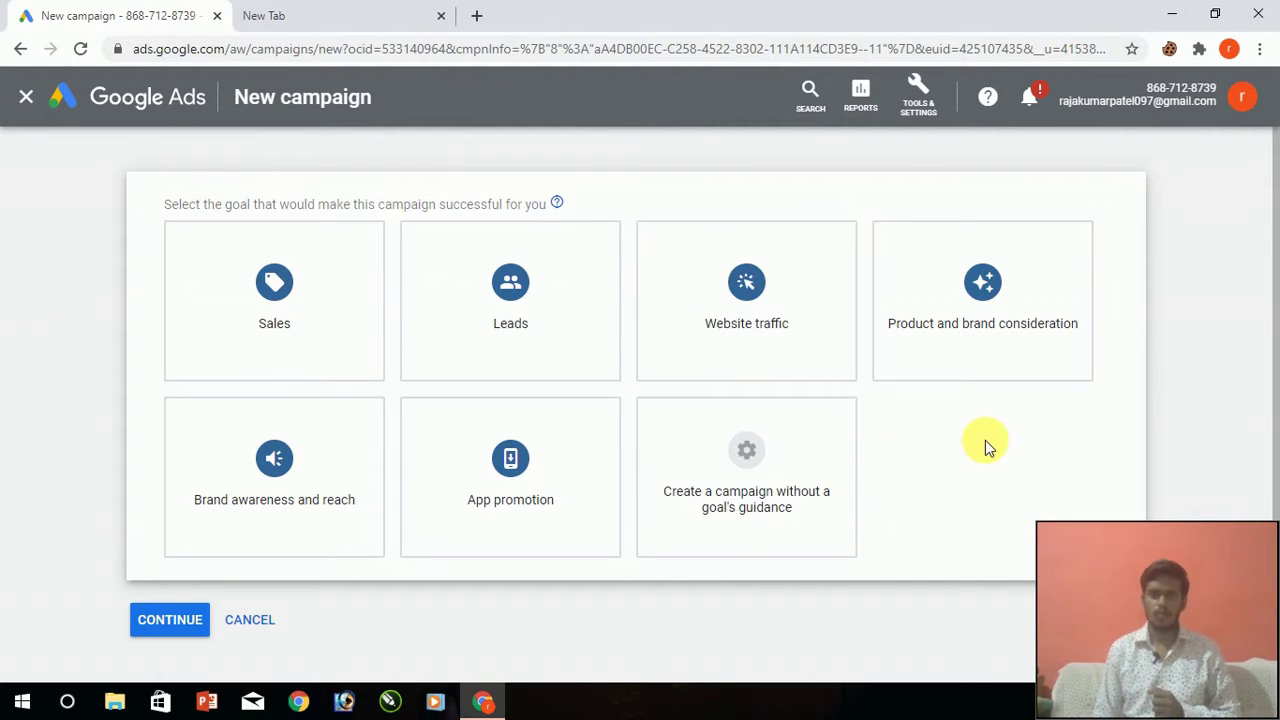
pyautogui.click(775, 508)
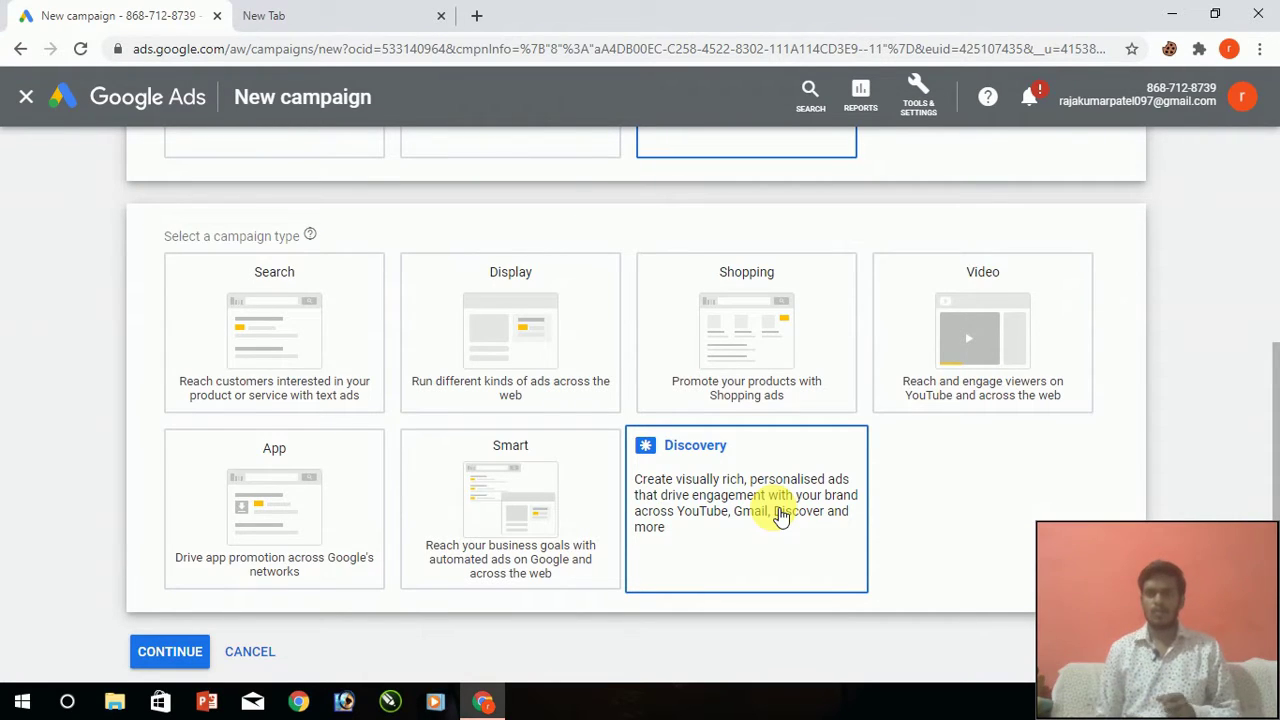
pyautogui.click(1010, 349)
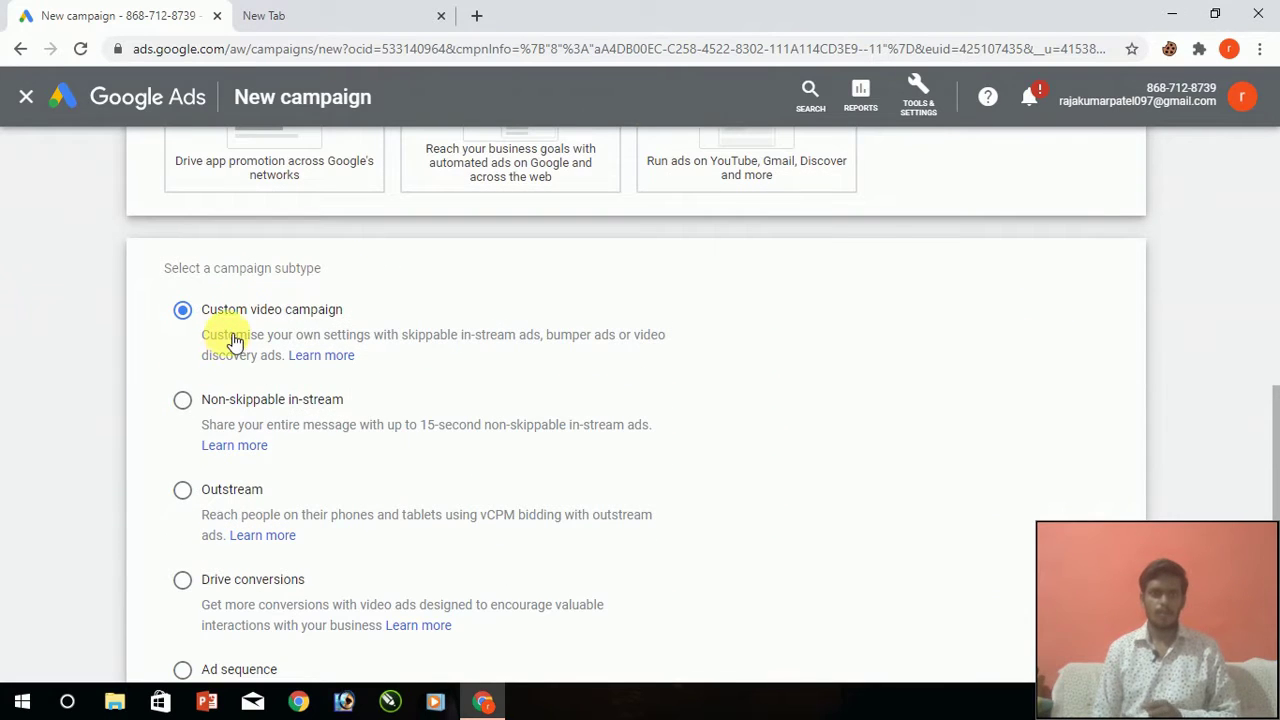
pyautogui.scroll(-4, 282, 360)
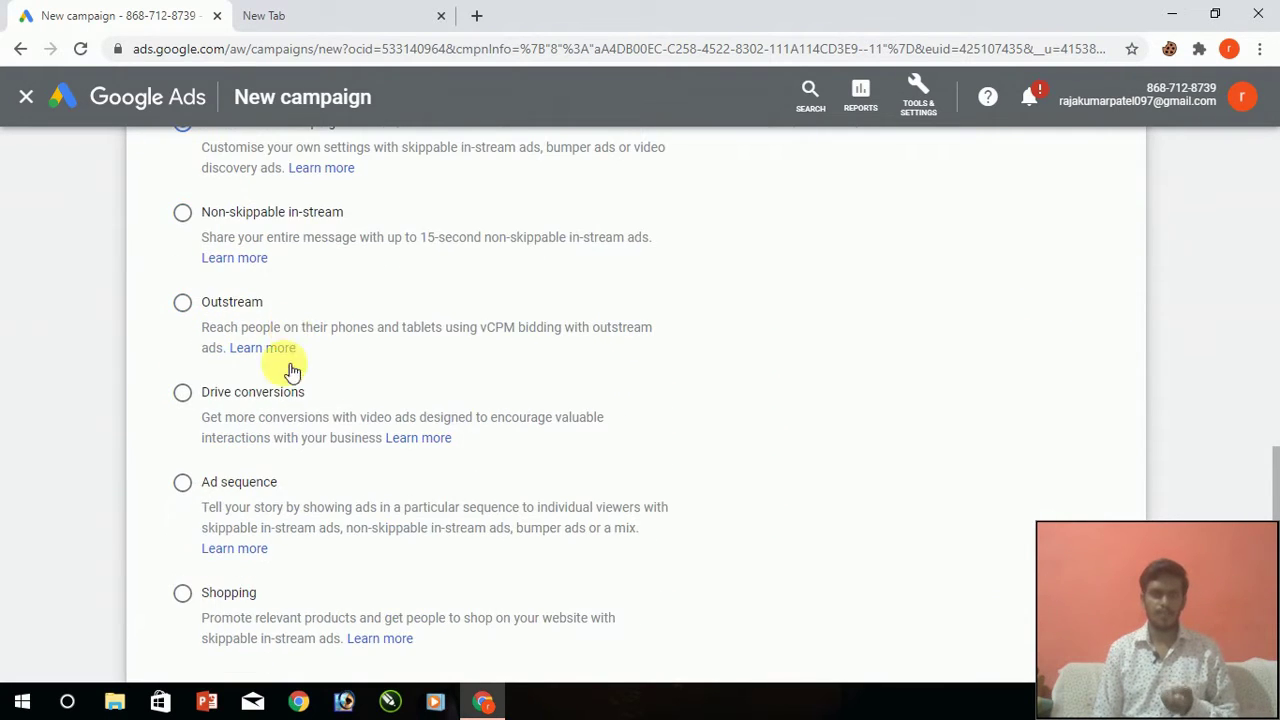
pyautogui.click(170, 577)
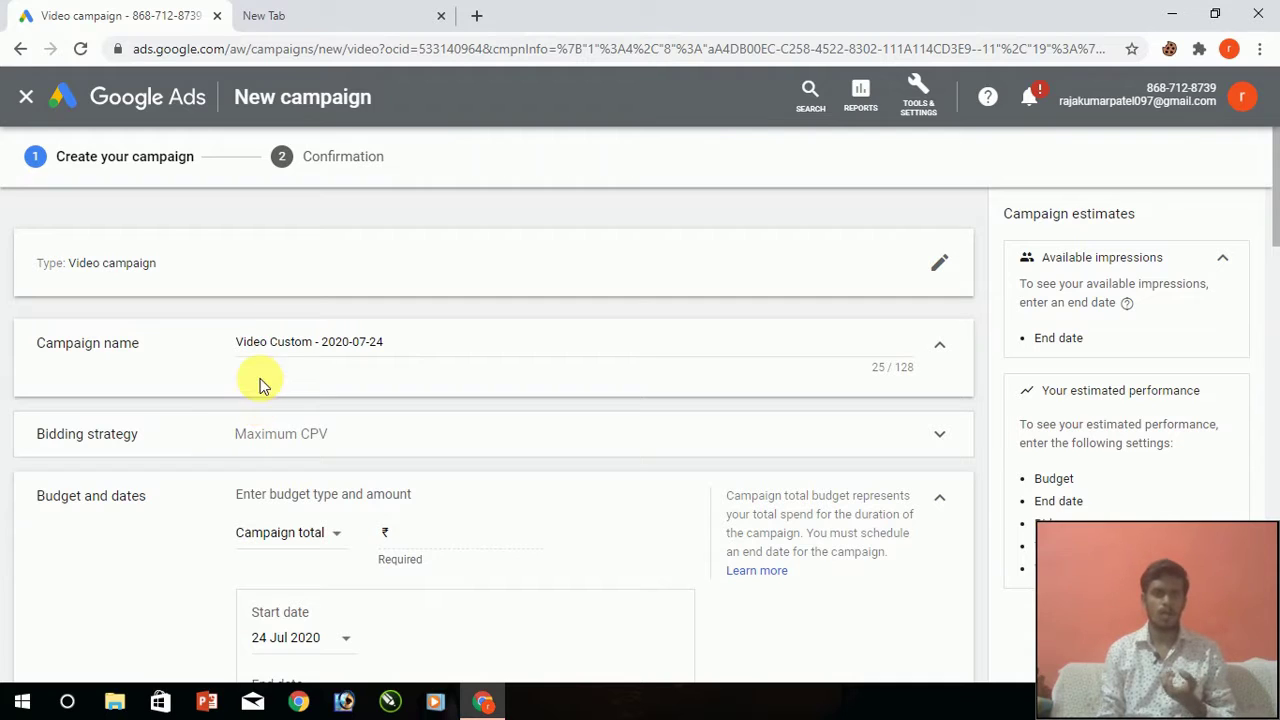
# Replace the default campaign name with "Ran Technical".
pyautogui.click(408, 342)
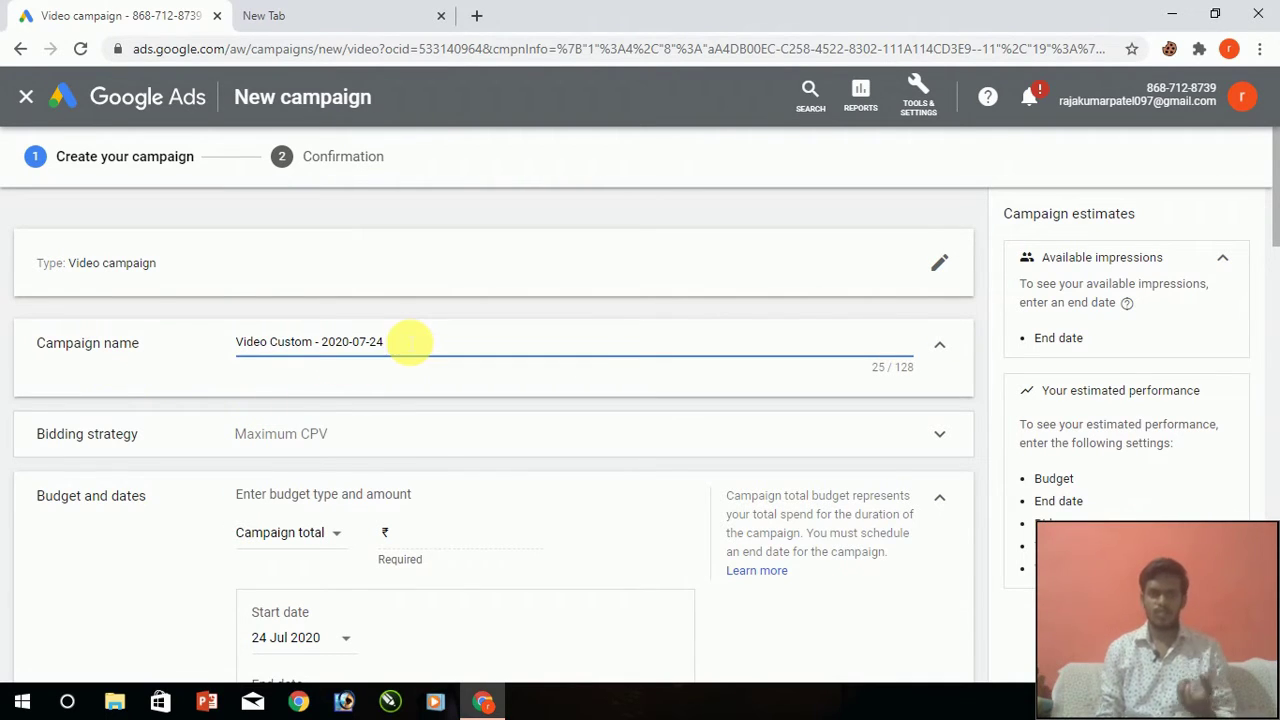
pyautogui.moveTo(405, 342); pyautogui.dragTo(220, 360)
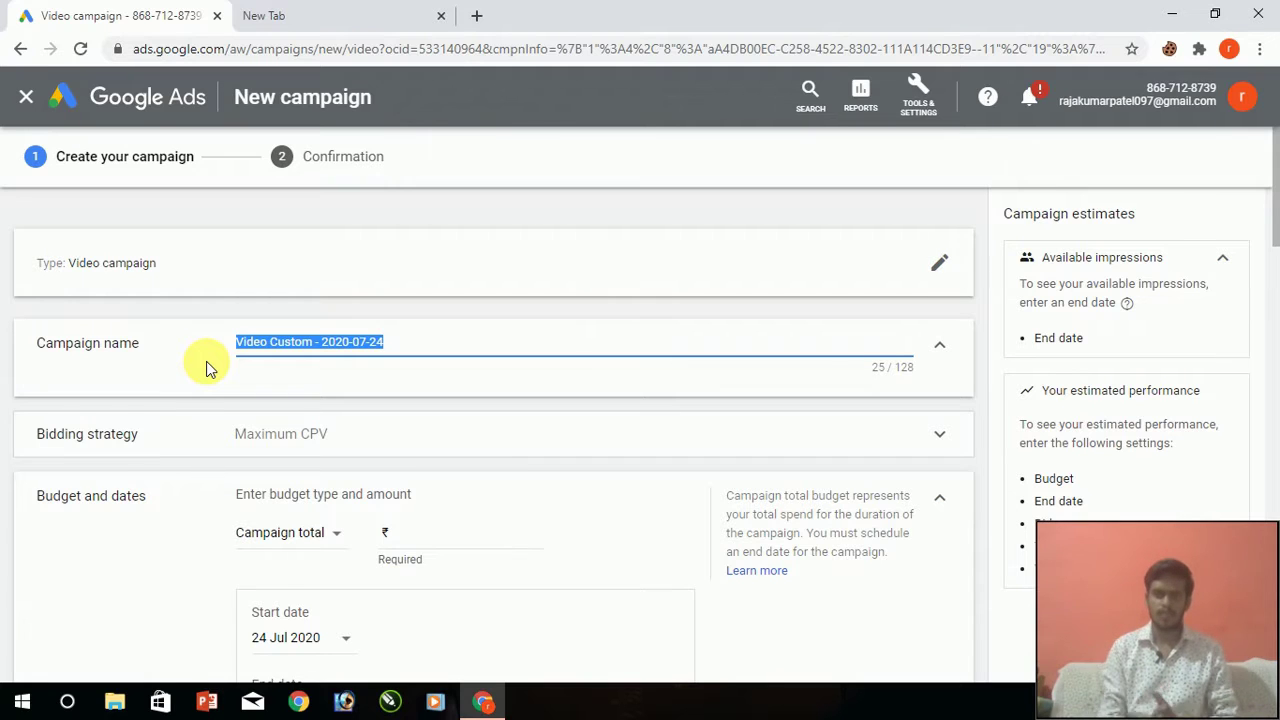
pyautogui.press('BackSpace')
pyautogui.write('RA')
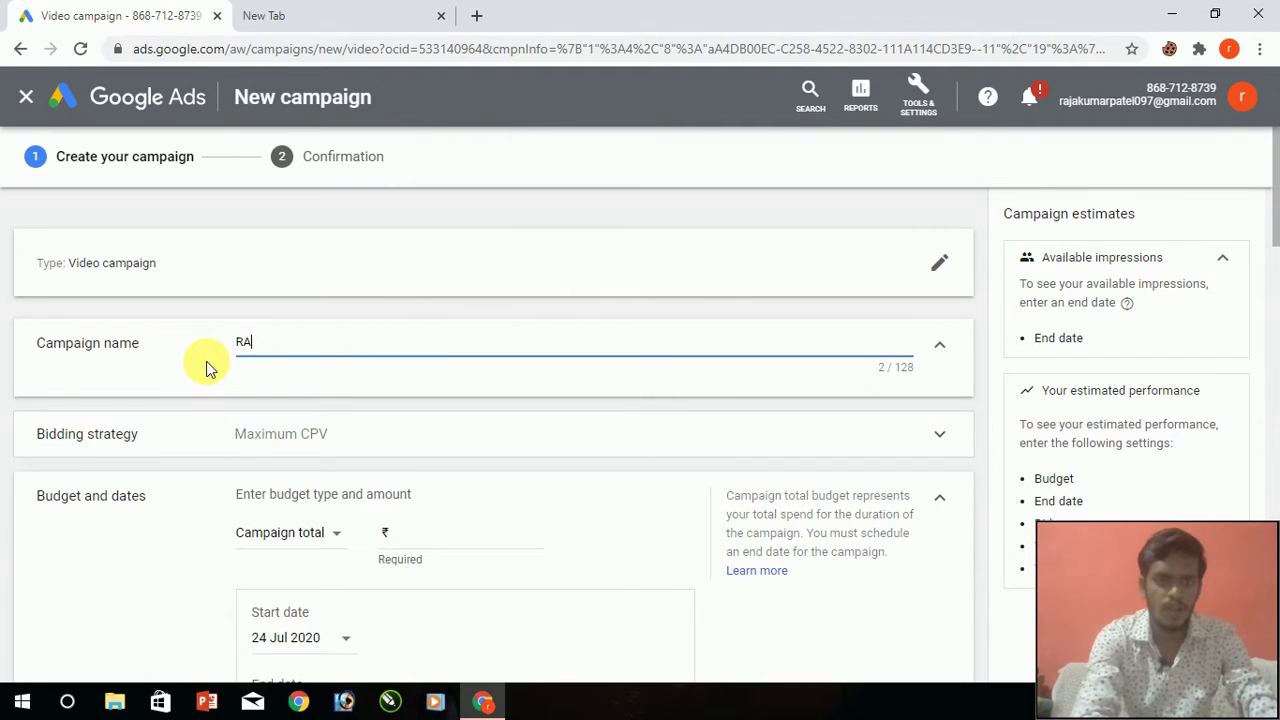
pyautogui.write('n Technical')
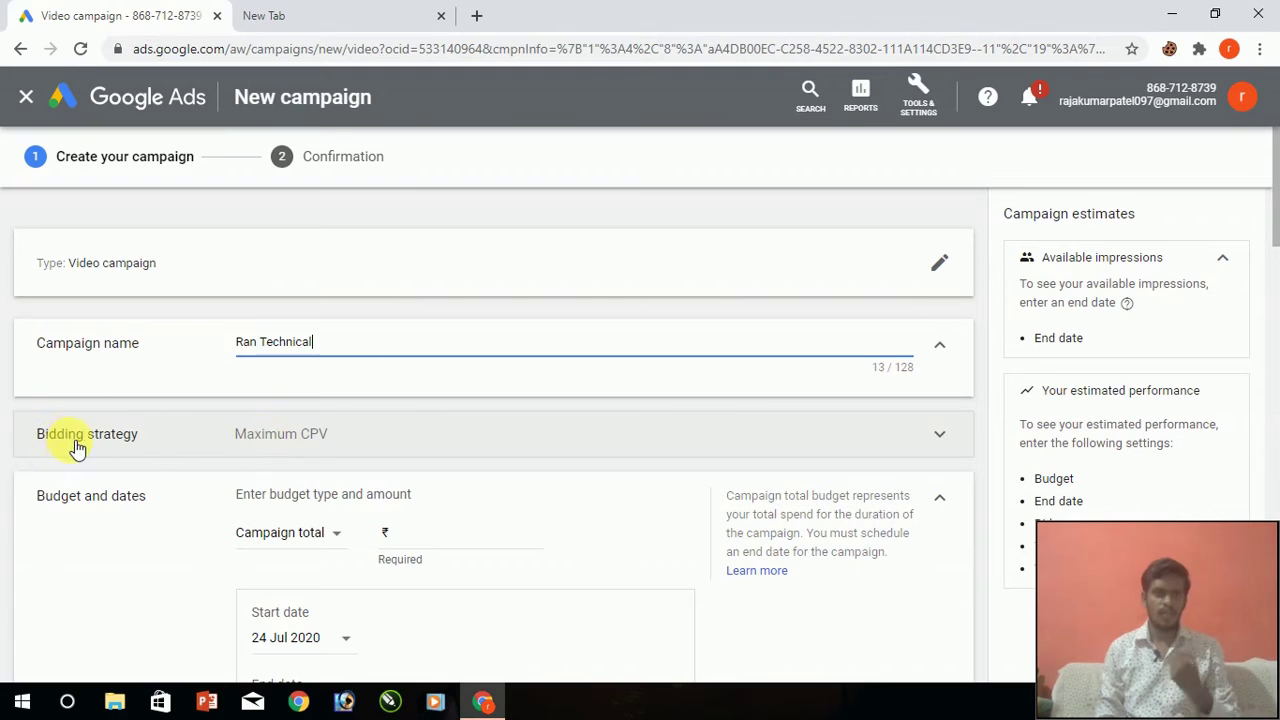
# Choose Maximum CPV as the campaign's bidding strategy.
pyautogui.click(284, 445)
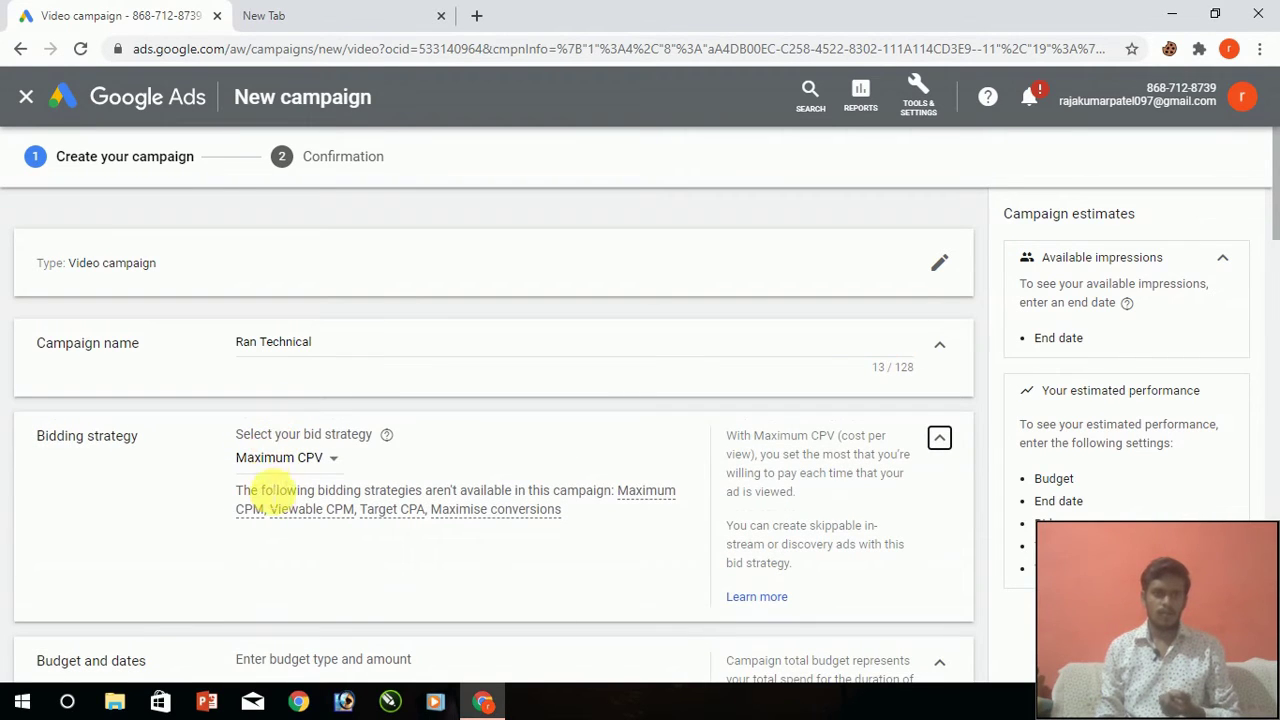
pyautogui.click(269, 477)
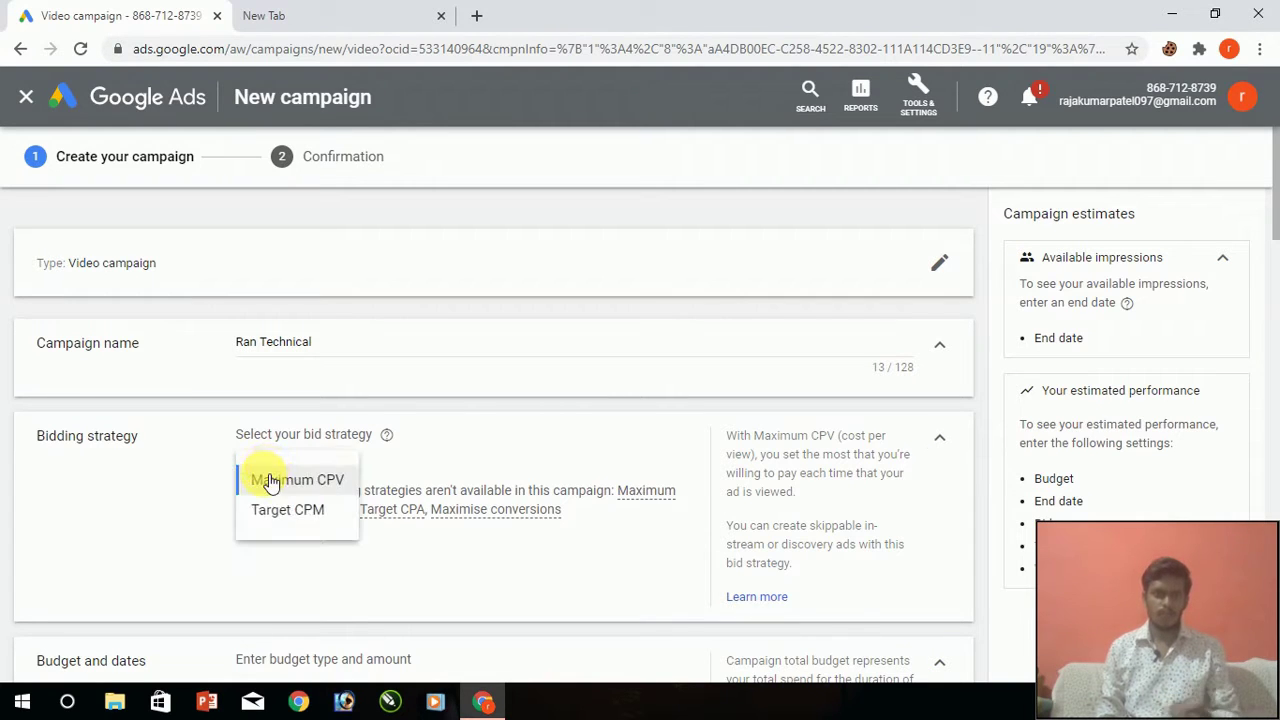
pyautogui.click(271, 478)
pyautogui.scroll(-2, 265, 532)
pyautogui.scroll(-2, 265, 530)
pyautogui.scroll(2, 275, 475)
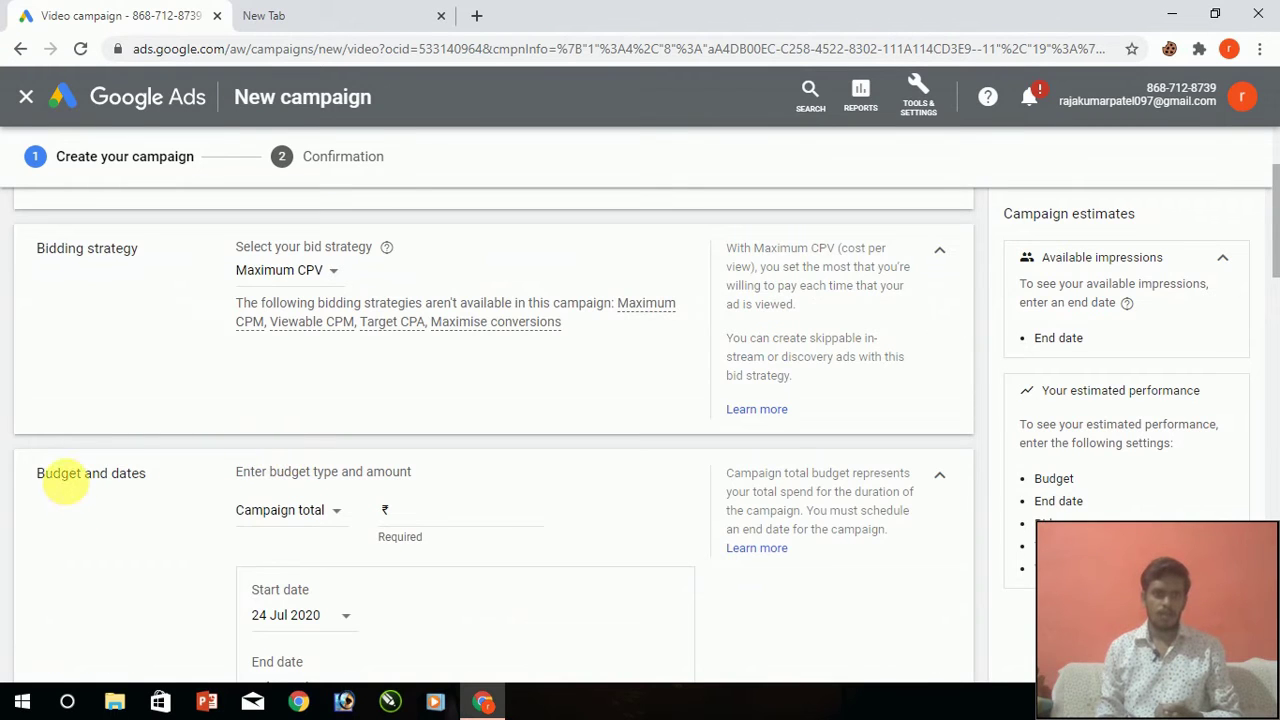
# Change the budget type to Daily and set the amount to ₹50.
pyautogui.click(326, 522)
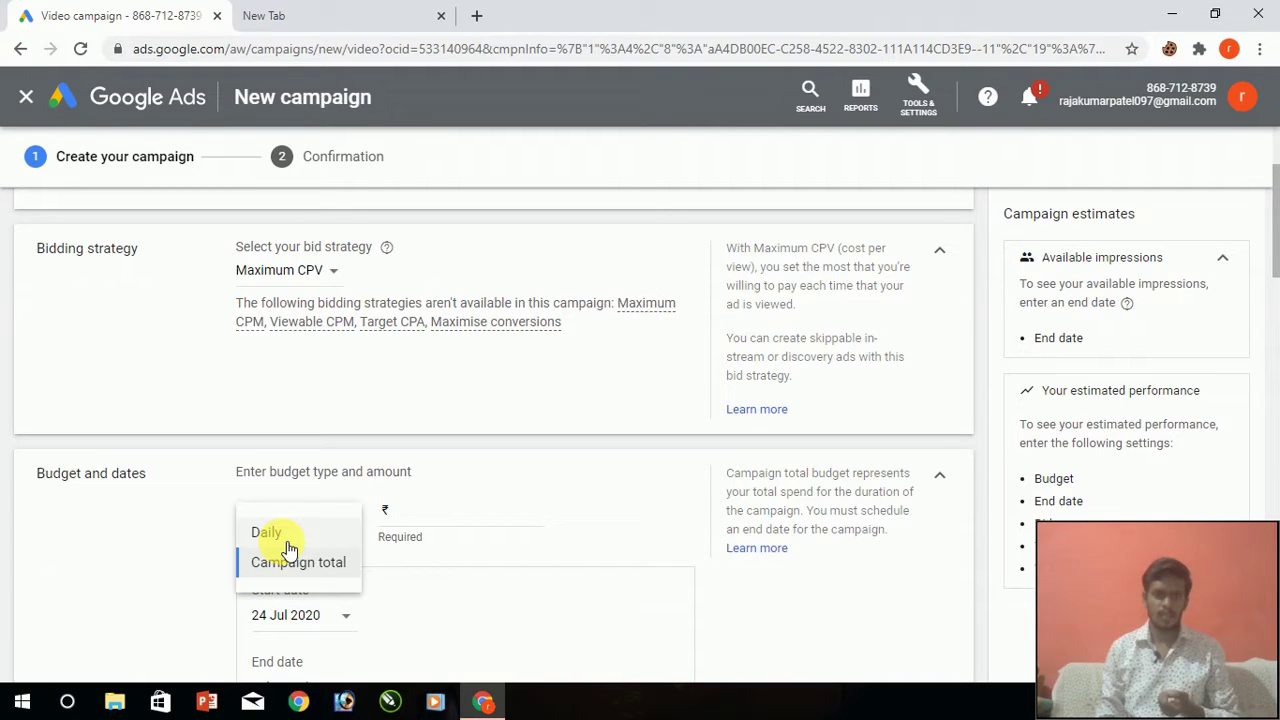
pyautogui.click(288, 549)
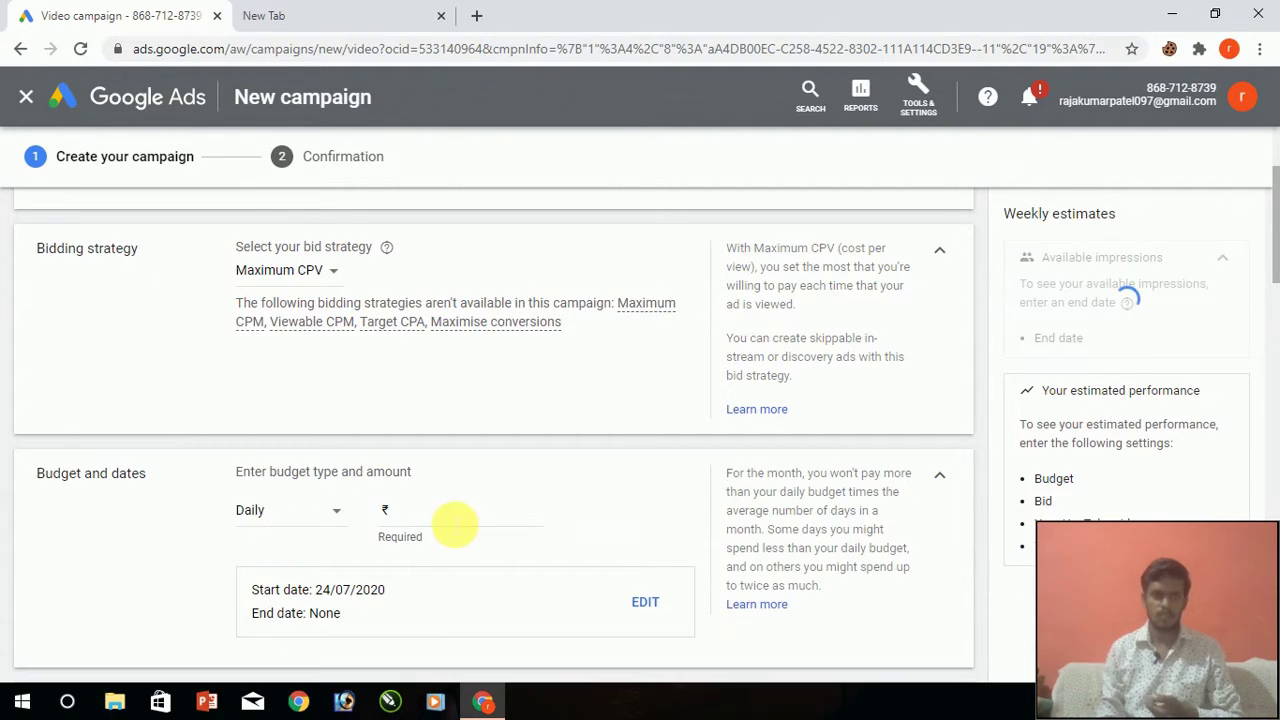
pyautogui.click(455, 520)
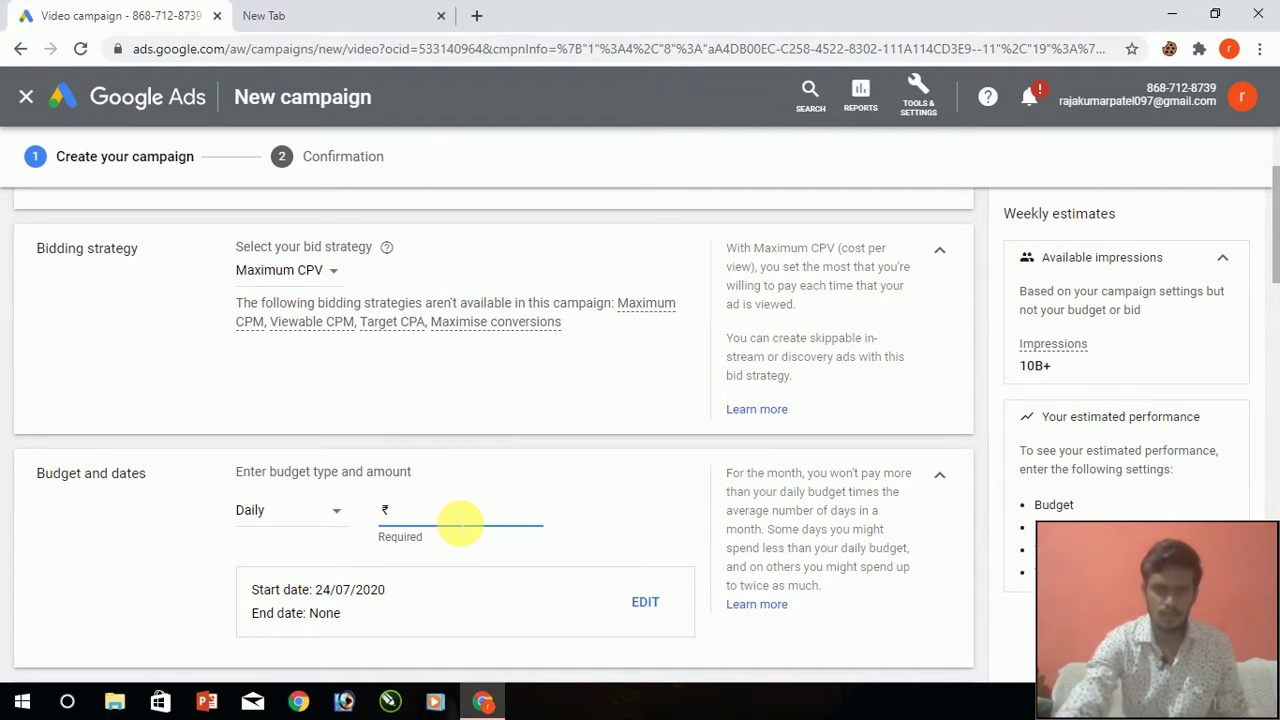
pyautogui.write('10')
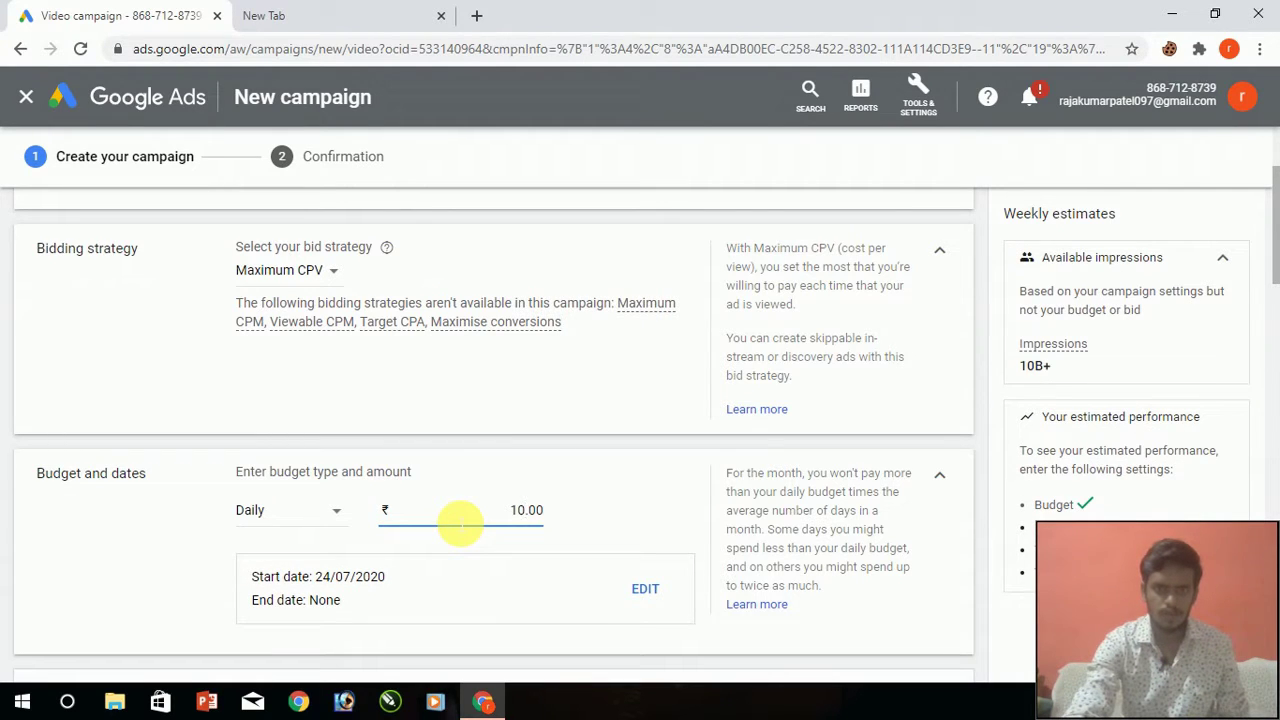
pyautogui.press('BackSpace')
pyautogui.press('BackSpace')
pyautogui.write('50')
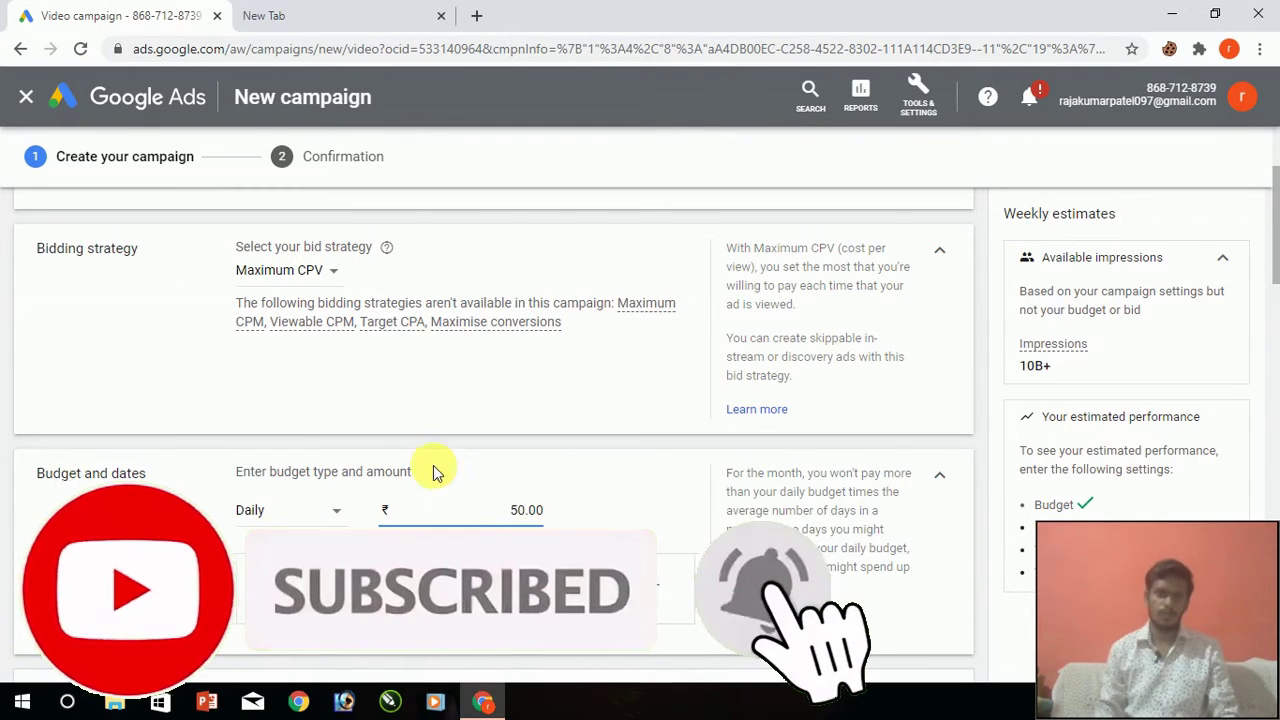
# Exclude video partners on the Display Network from the campaign's networks.
pyautogui.scroll(-1, 425, 495)
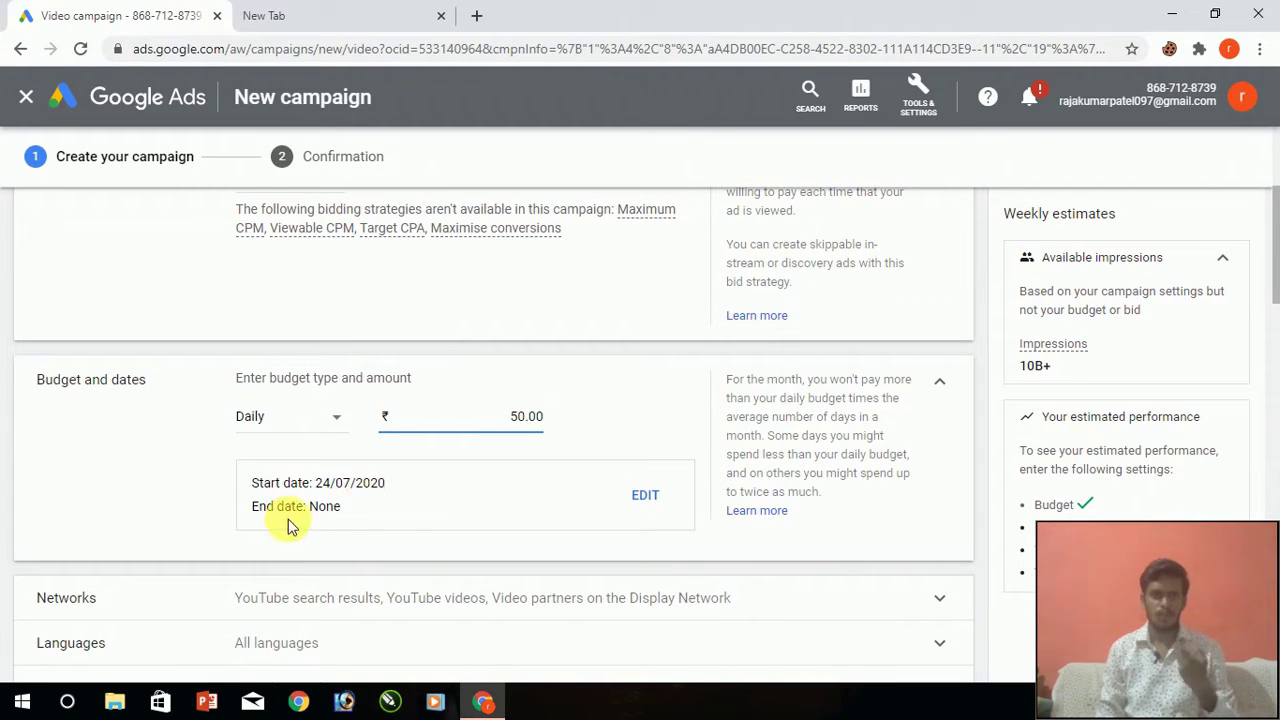
pyautogui.scroll(-2, 526, 530)
pyautogui.click(130, 416)
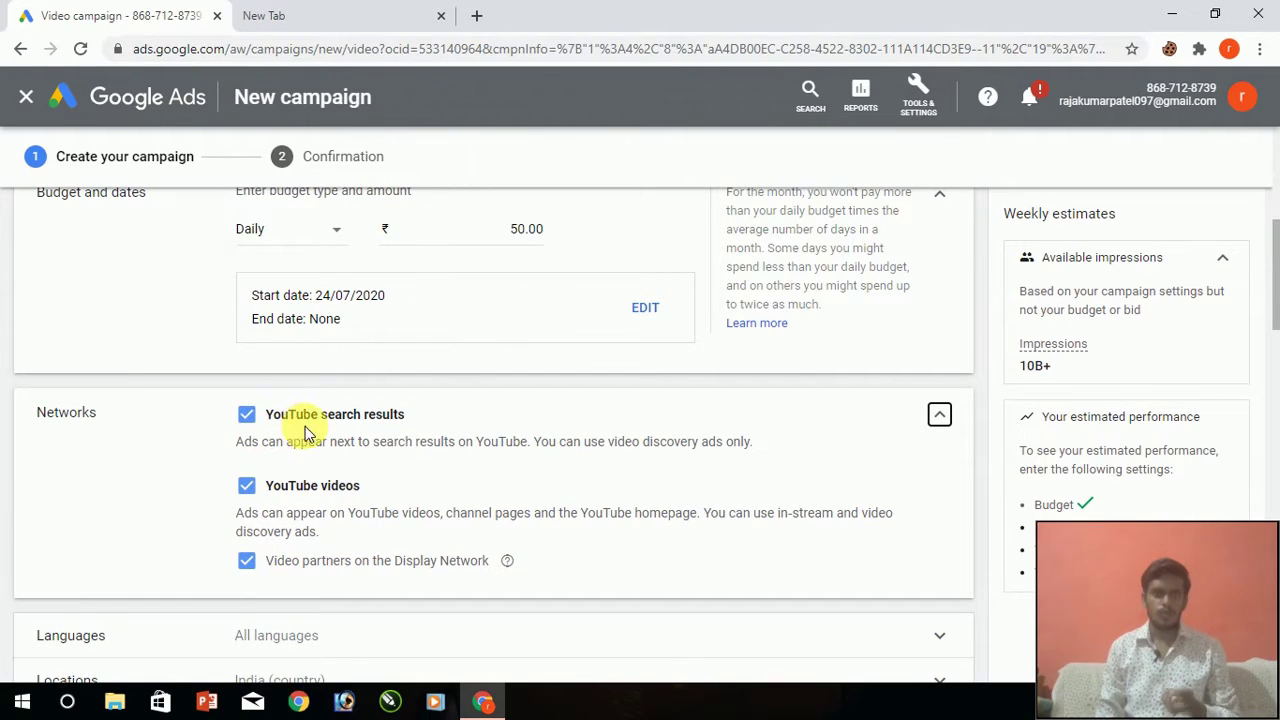
pyautogui.click(250, 563)
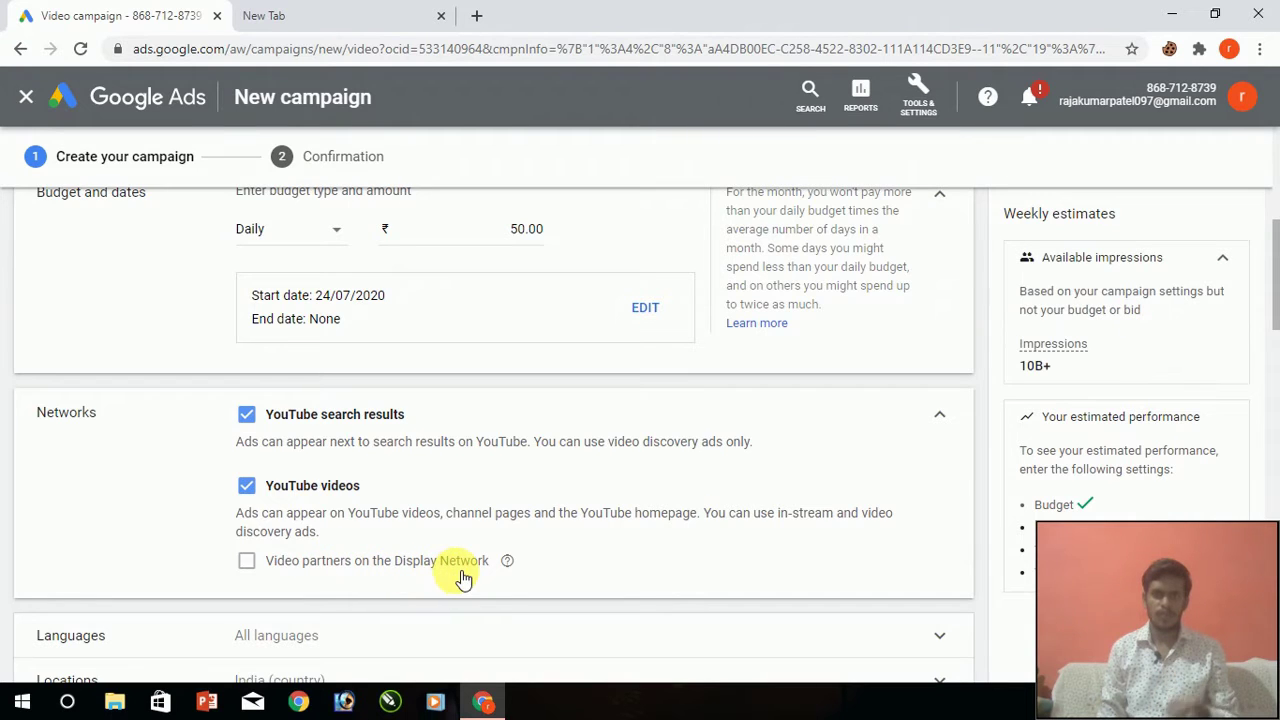
# Set Hindi and English as the languages the campaign's customers speak.
pyautogui.scroll(-2, 457, 572)
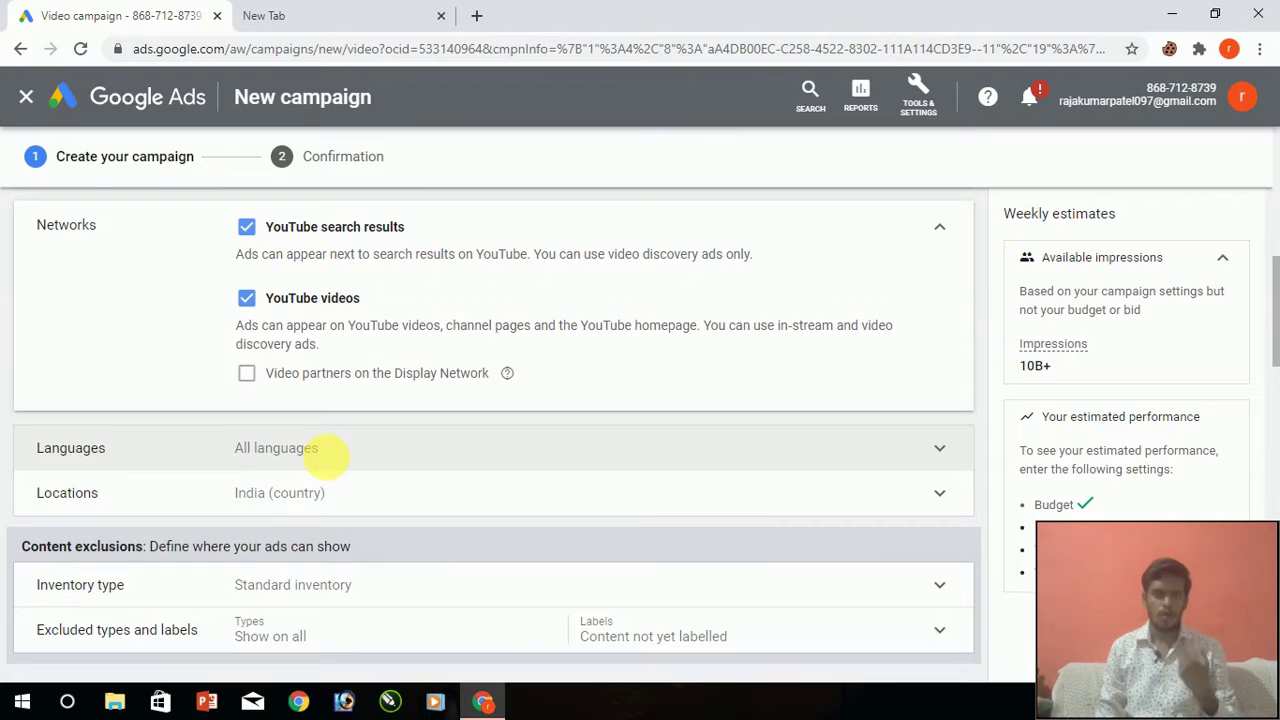
pyautogui.click(333, 462)
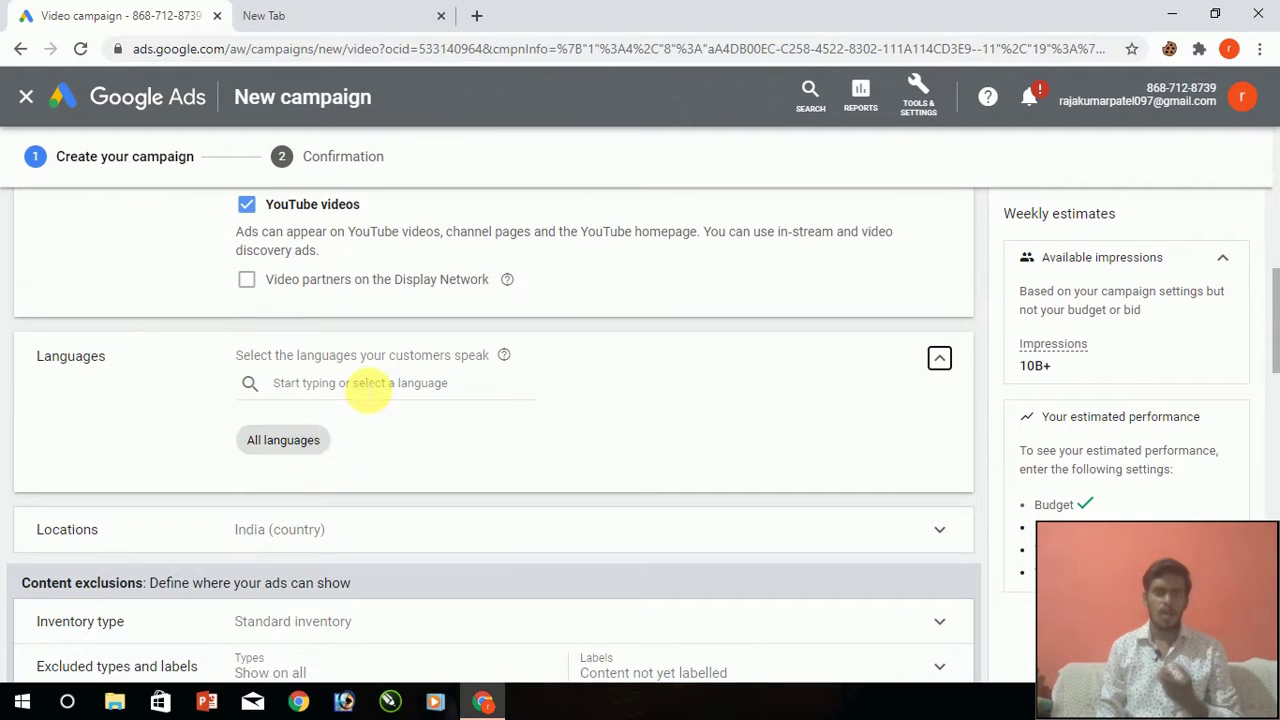
pyautogui.click(368, 392)
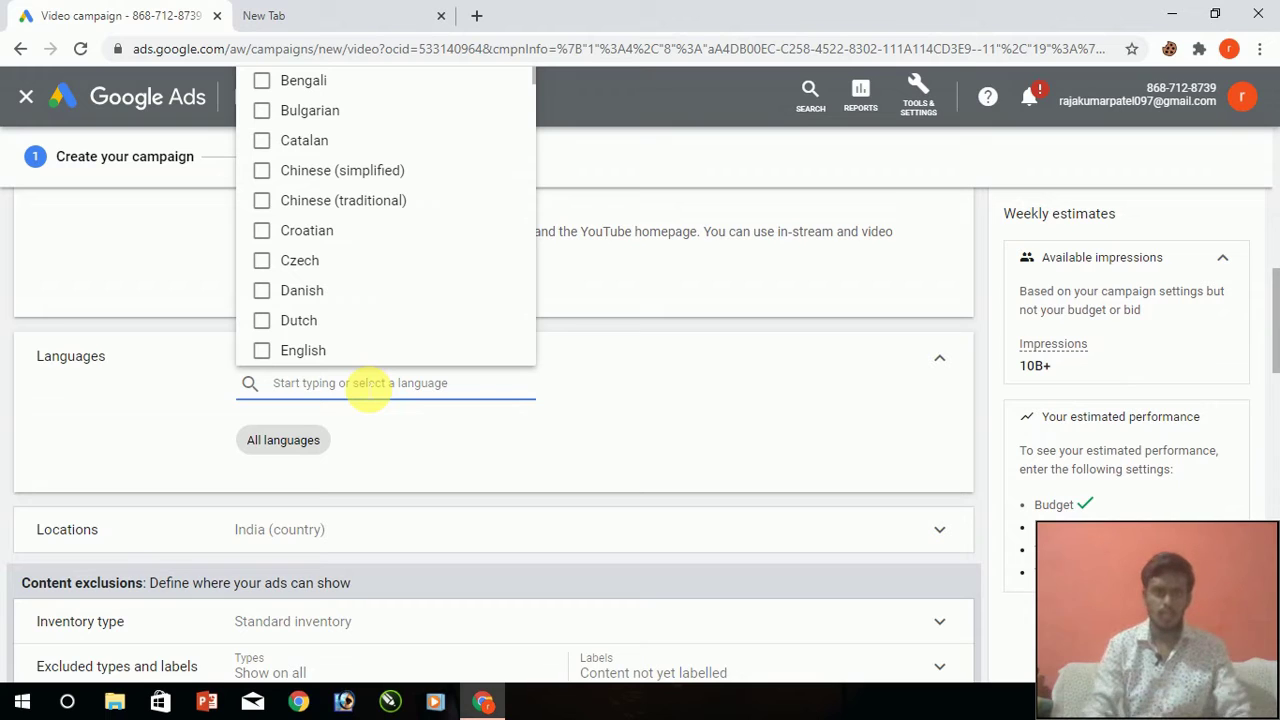
pyautogui.write('Hindi')
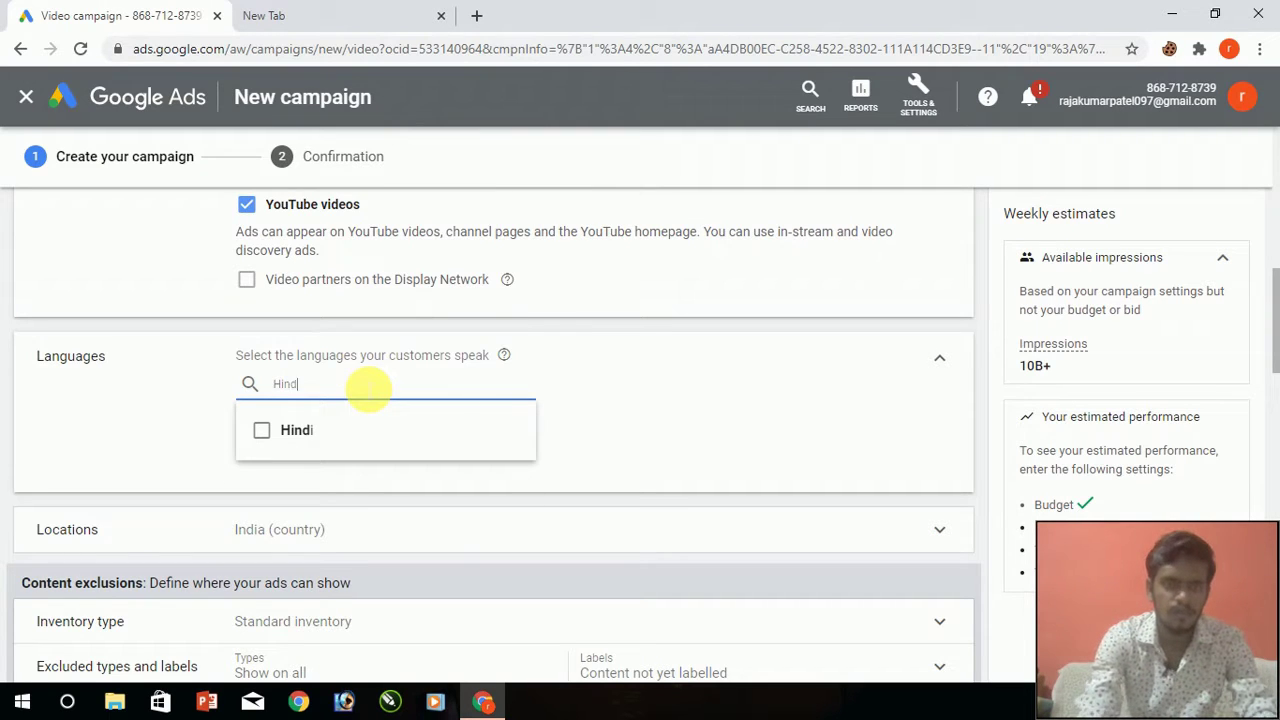
pyautogui.click(320, 432)
pyautogui.press('BackSpace')
pyautogui.press('BackSpace')
pyautogui.press('BackSpace')
pyautogui.press('BackSpace')
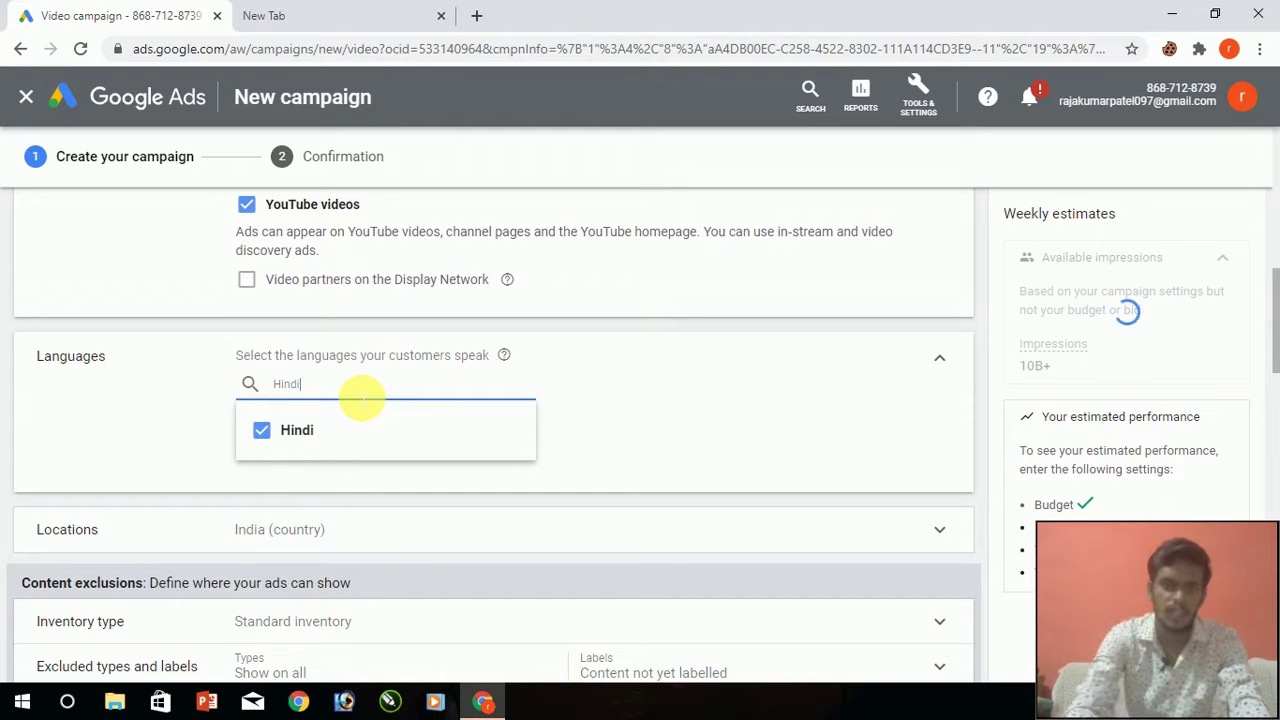
pyautogui.press('BackSpace')
pyautogui.write('E')
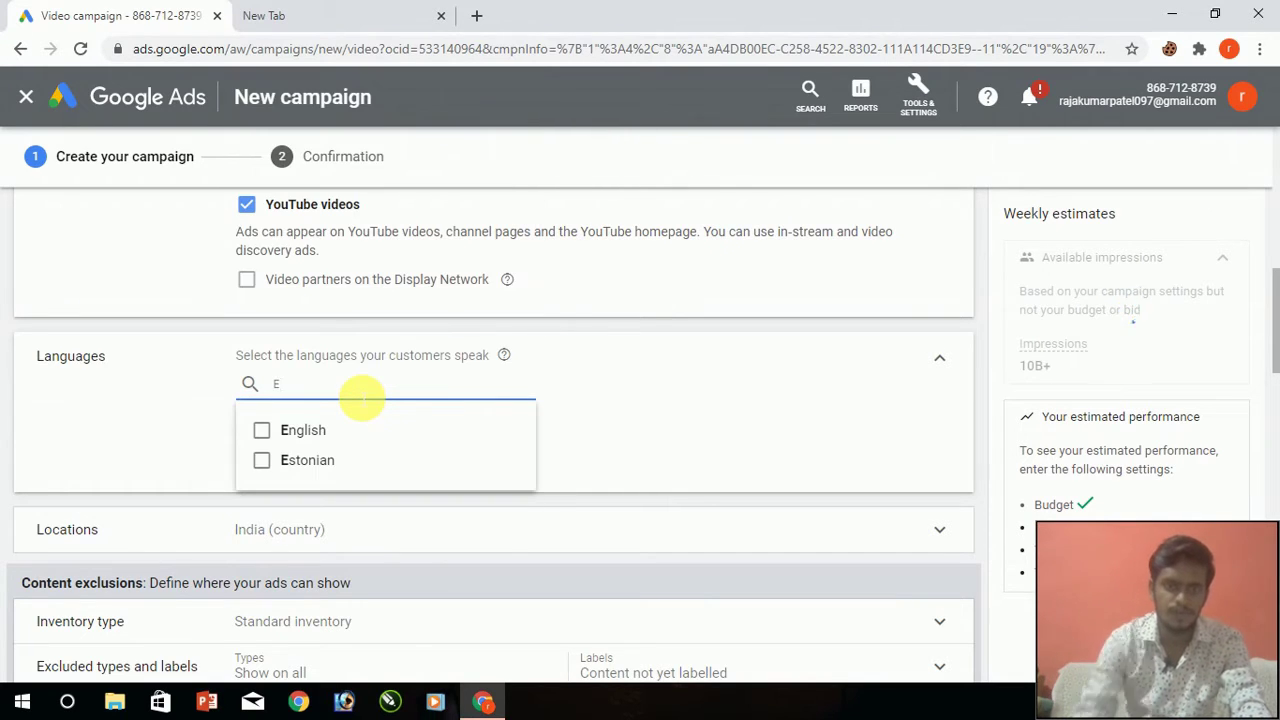
pyautogui.click(300, 430)
pyautogui.click(151, 428)
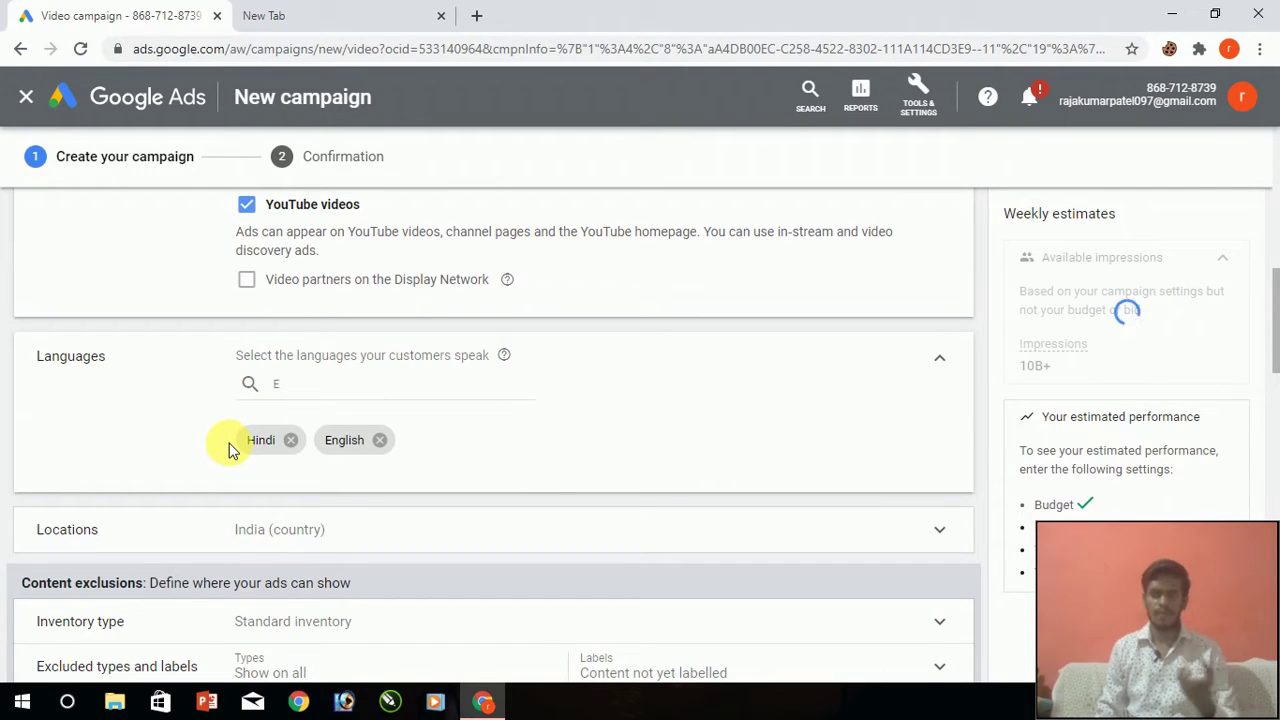
# Keep India as the target location and set the inventory type to Expanded inventory.
pyautogui.scroll(-1, 229, 448)
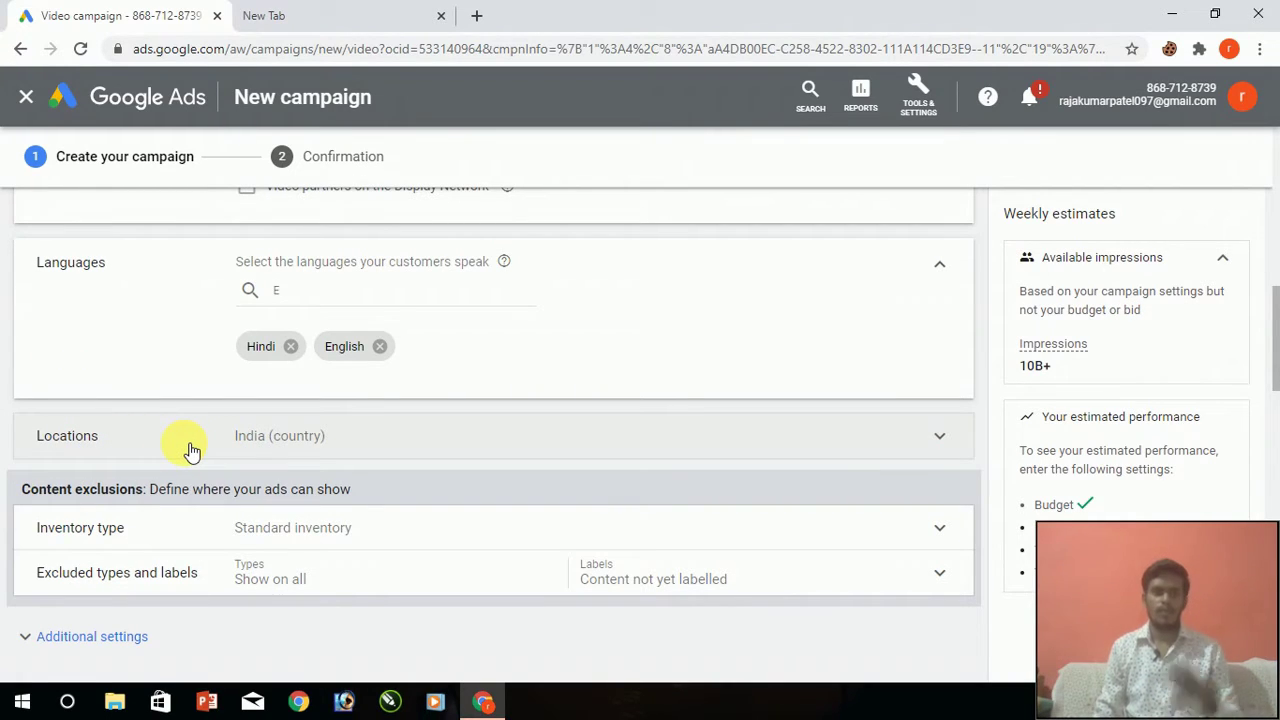
pyautogui.click(190, 449)
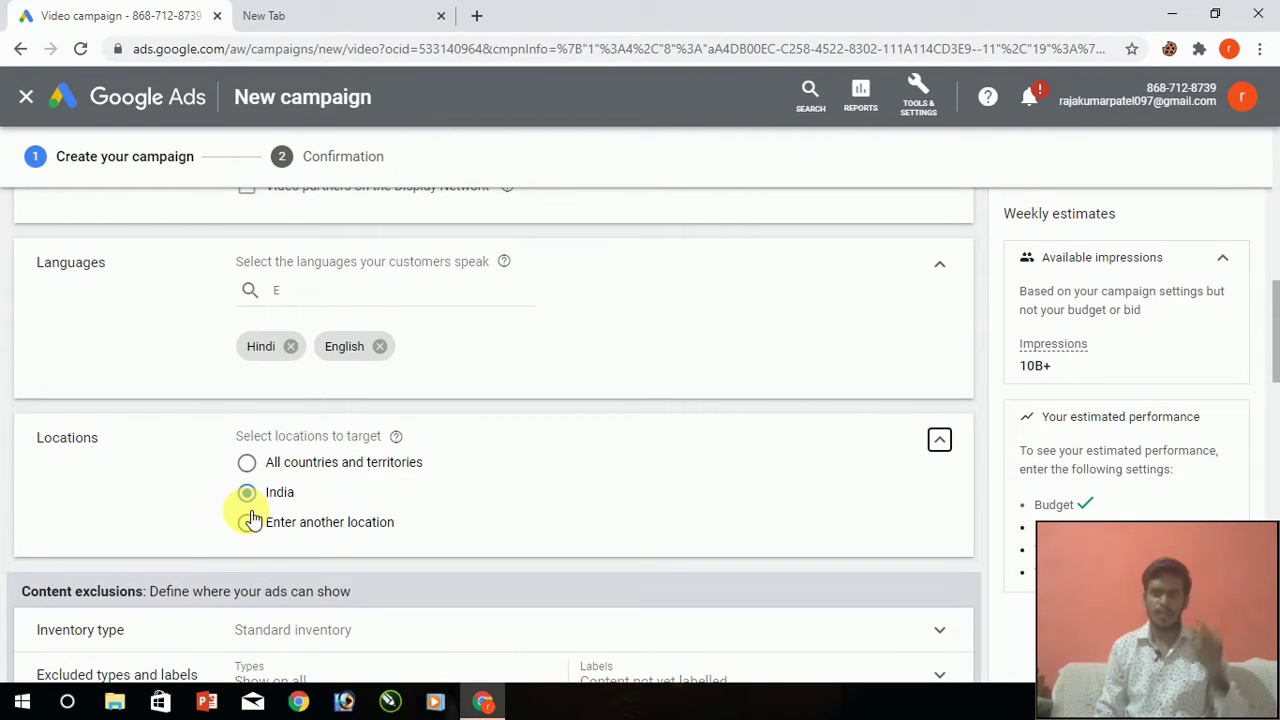
pyautogui.scroll(-2, 250, 518)
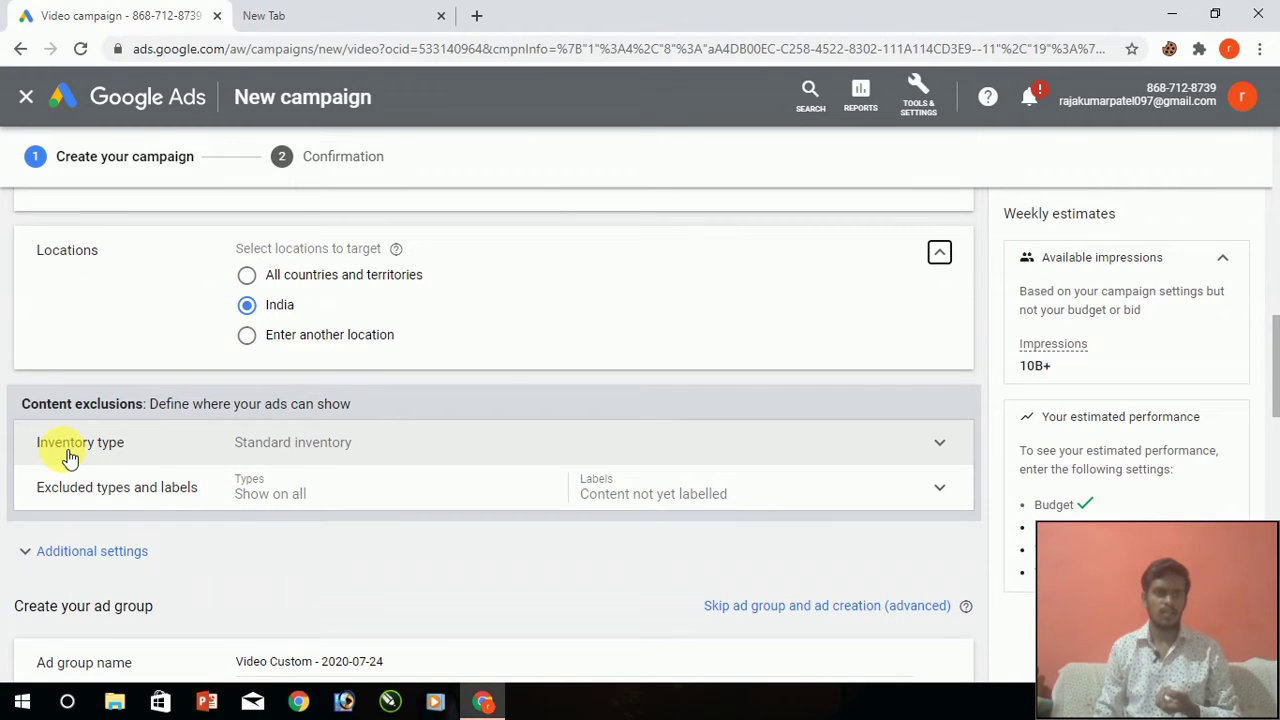
pyautogui.click(128, 443)
pyautogui.scroll(-1, 128, 449)
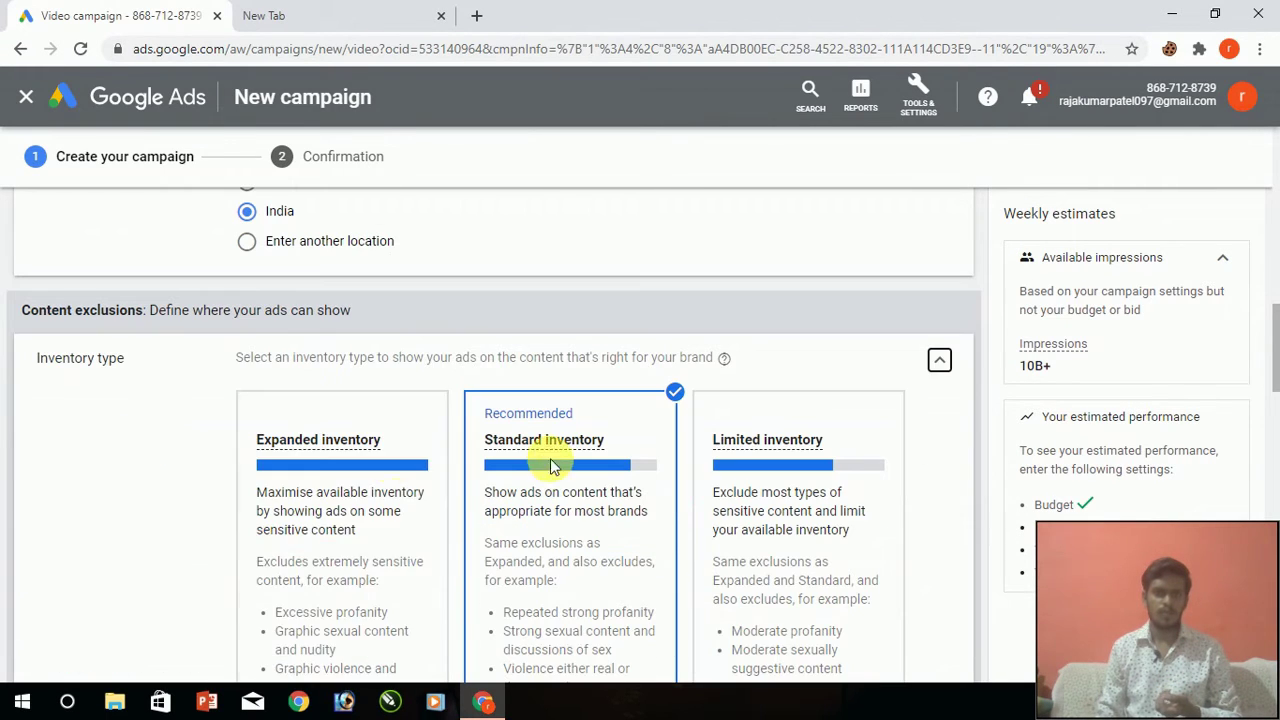
pyautogui.click(327, 485)
pyautogui.scroll(-2, 322, 481)
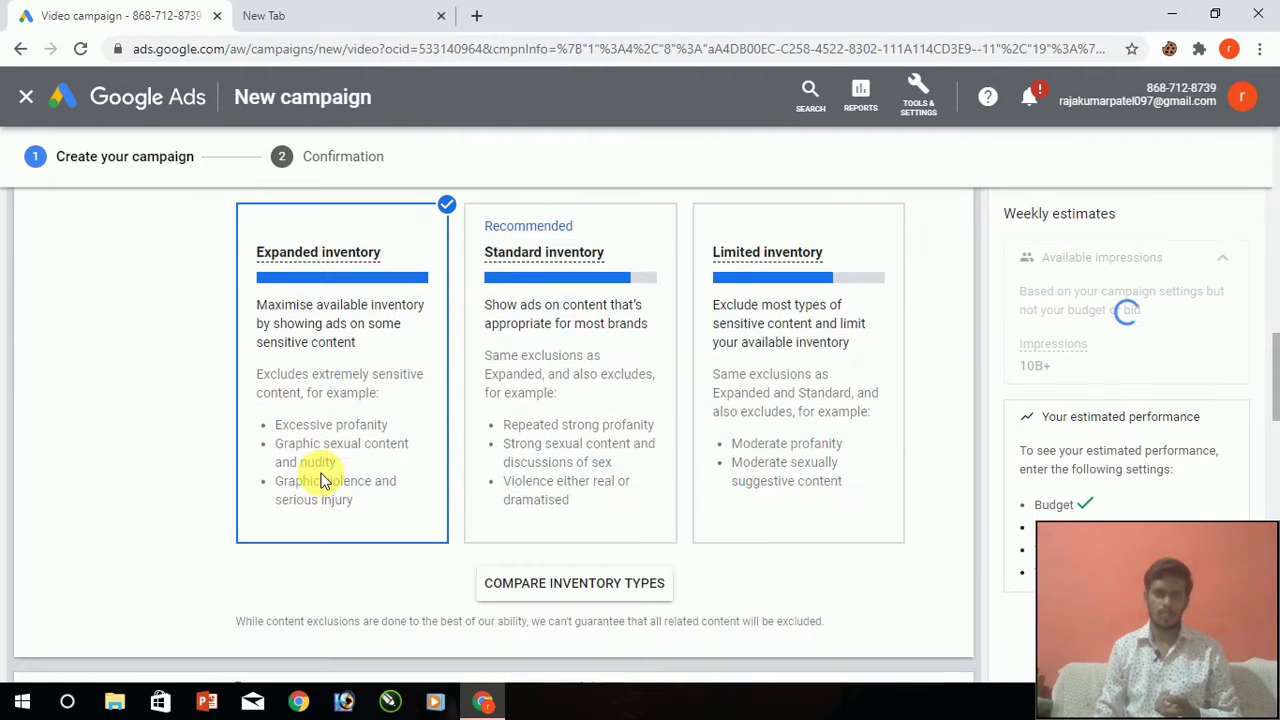
# Exclude live streaming videos and embedded YouTube videos from the content types where the ads can show.
pyautogui.scroll(-2, 320, 481)
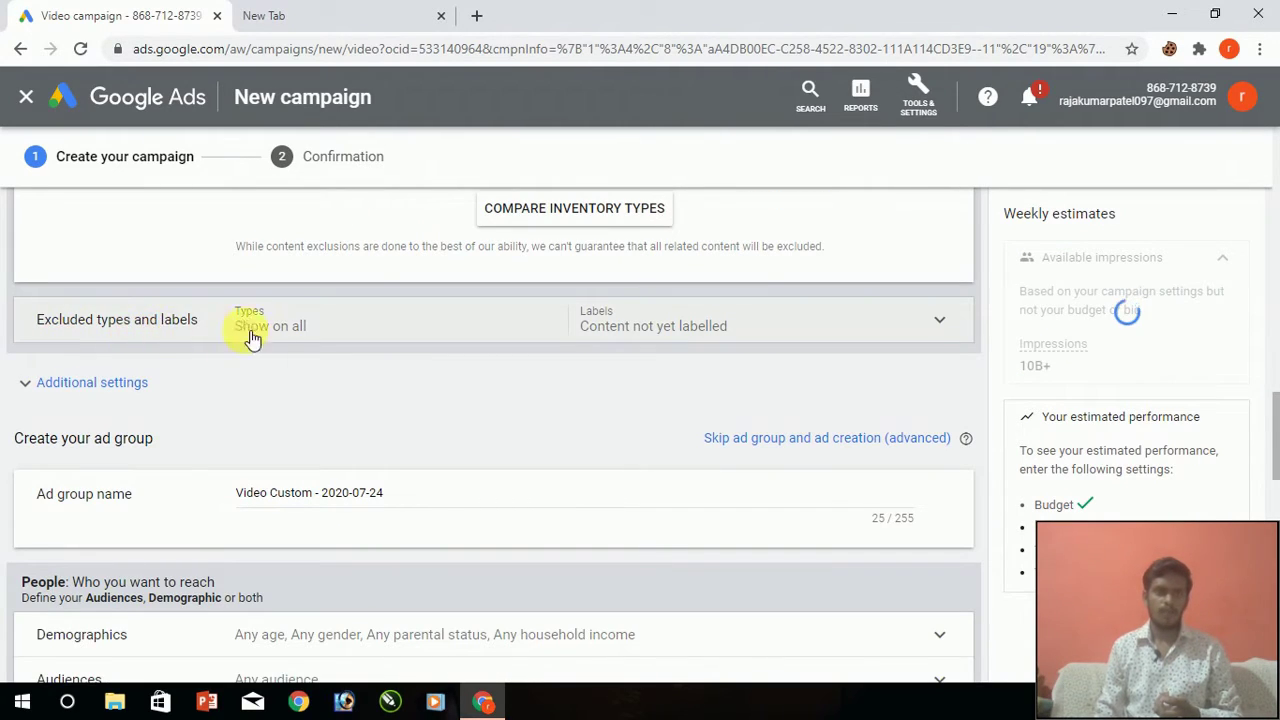
pyautogui.click(290, 334)
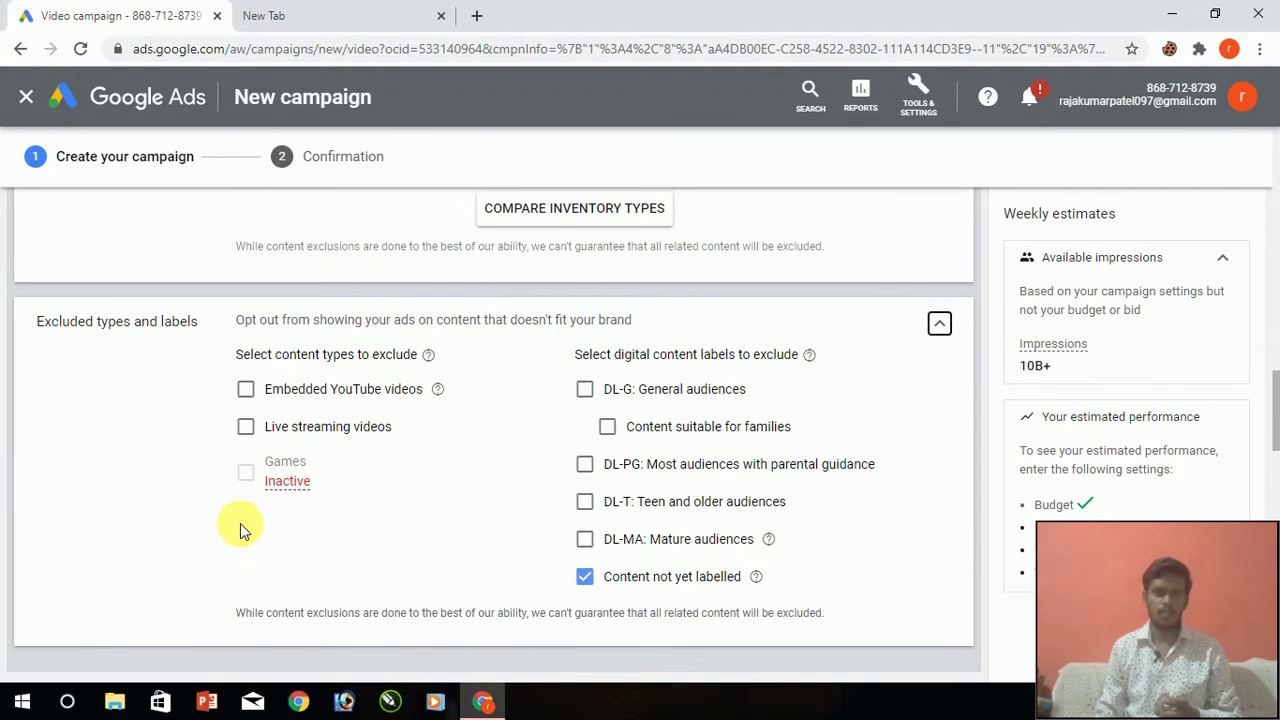
pyautogui.click(245, 428)
pyautogui.click(247, 392)
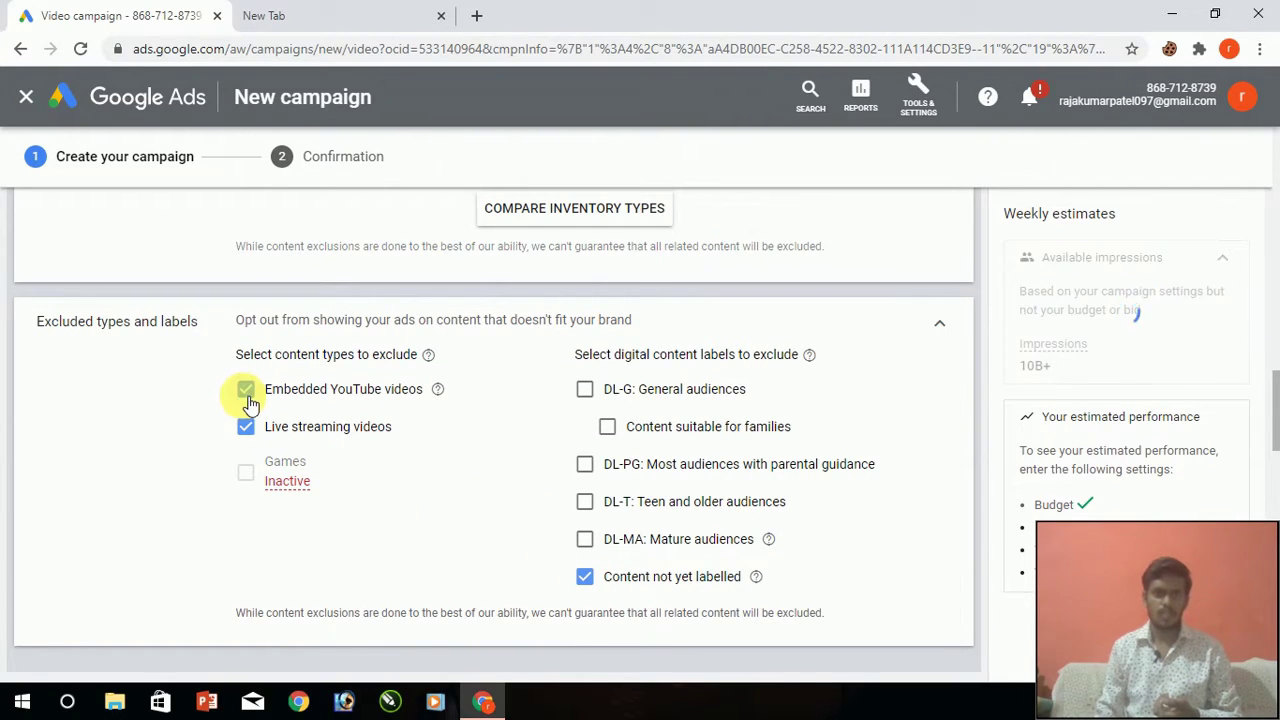
# Remove the exclusion for content not yet labelled from the digital content labels.
pyautogui.click(585, 578)
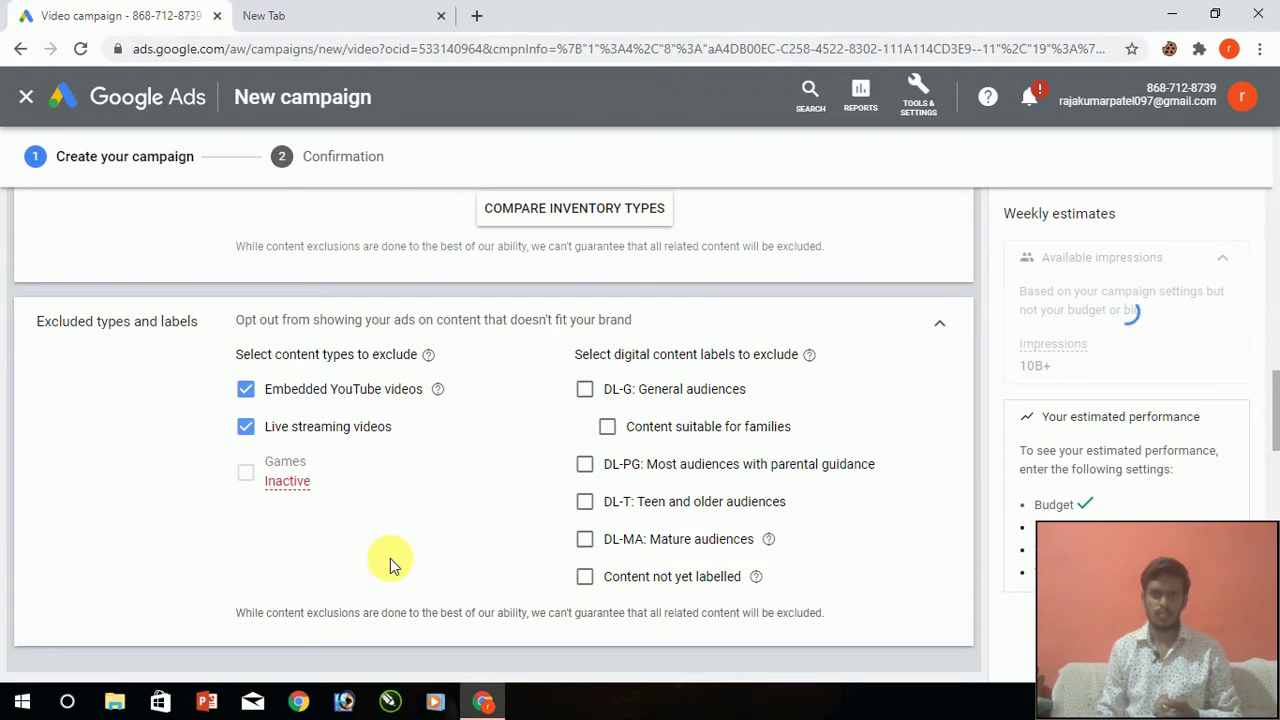
# Rename the ad group as Ran Technical.
pyautogui.scroll(-4, 385, 556)
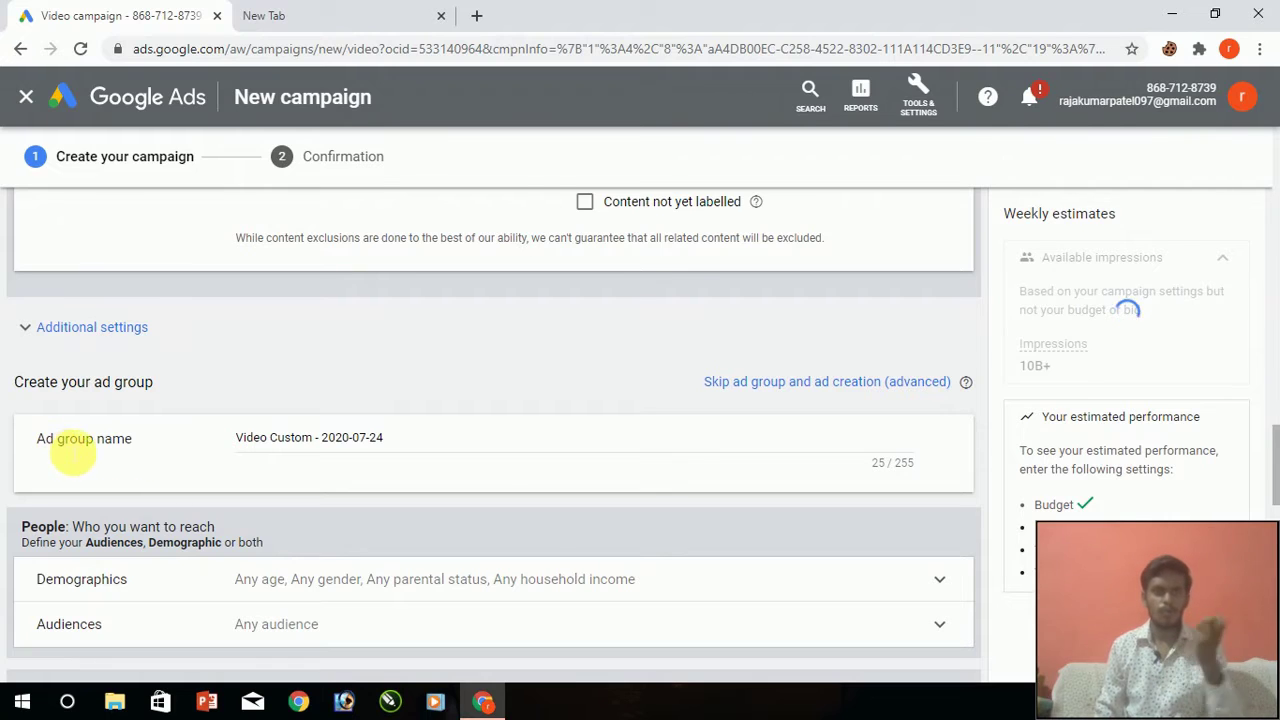
pyautogui.moveTo(423, 449); pyautogui.dragTo(243, 440)
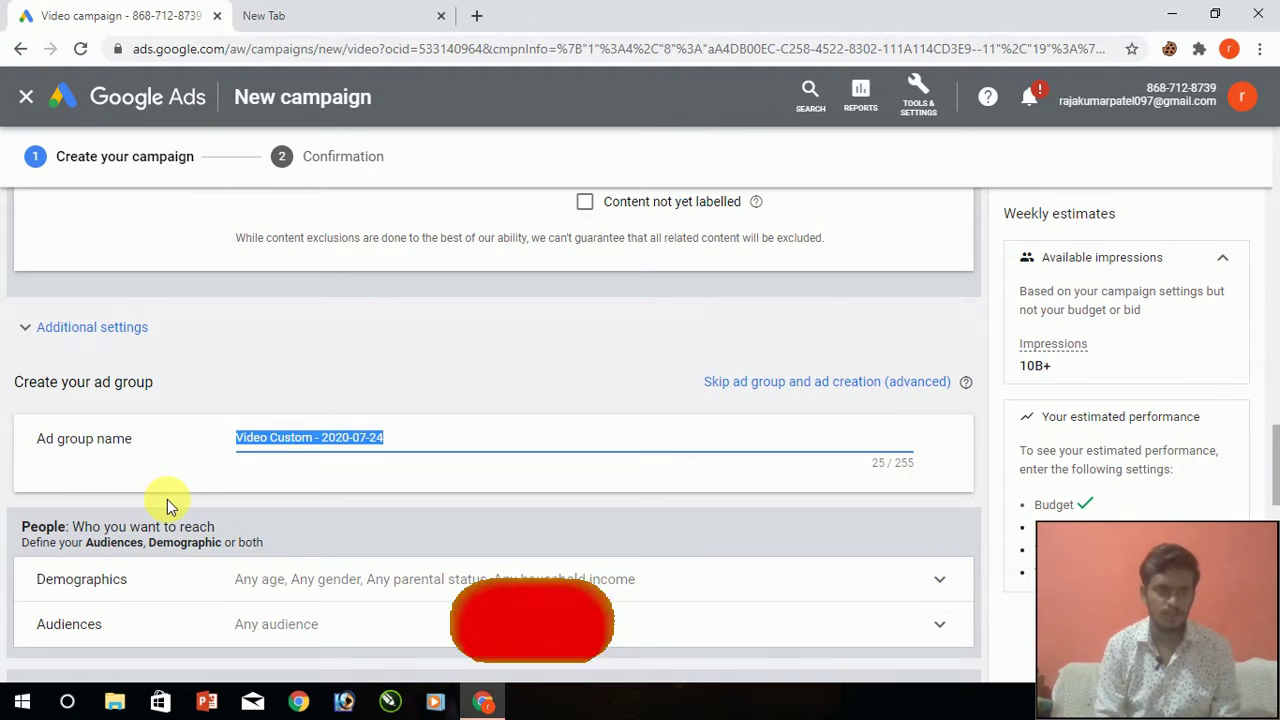
pyautogui.press('BackSpace')
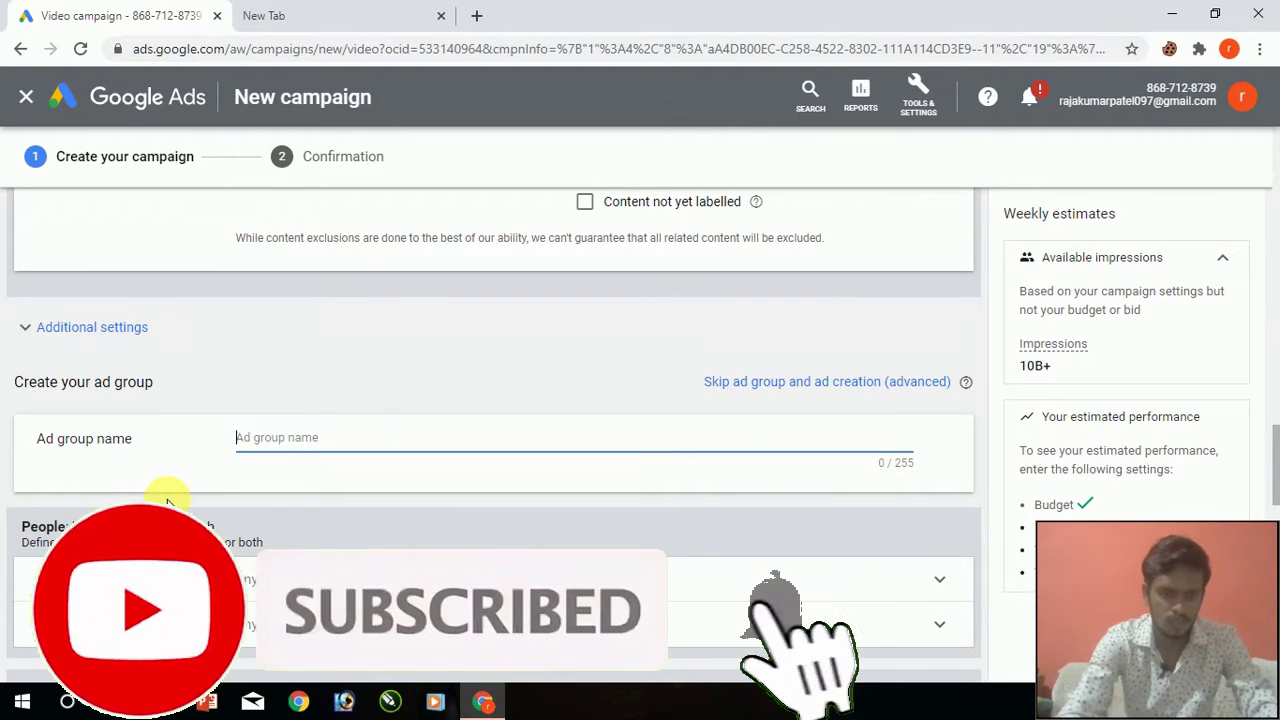
pyautogui.write('Ran Te')
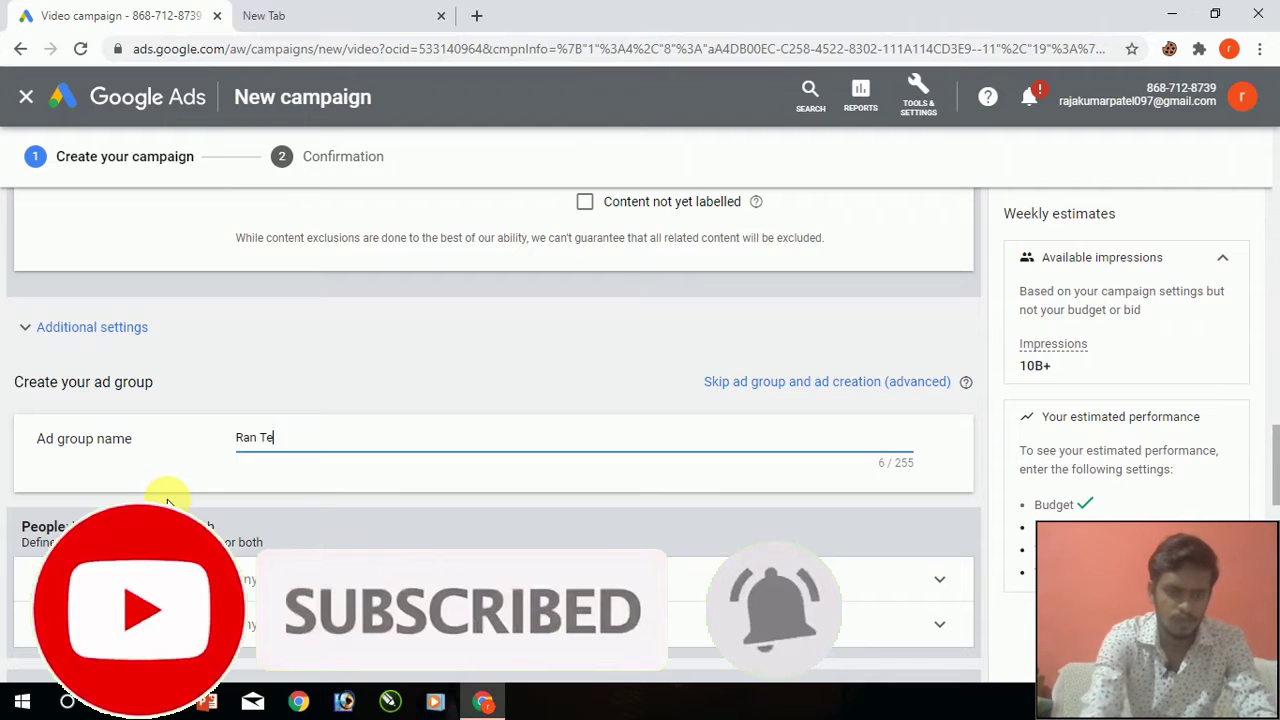
pyautogui.write('chnical')
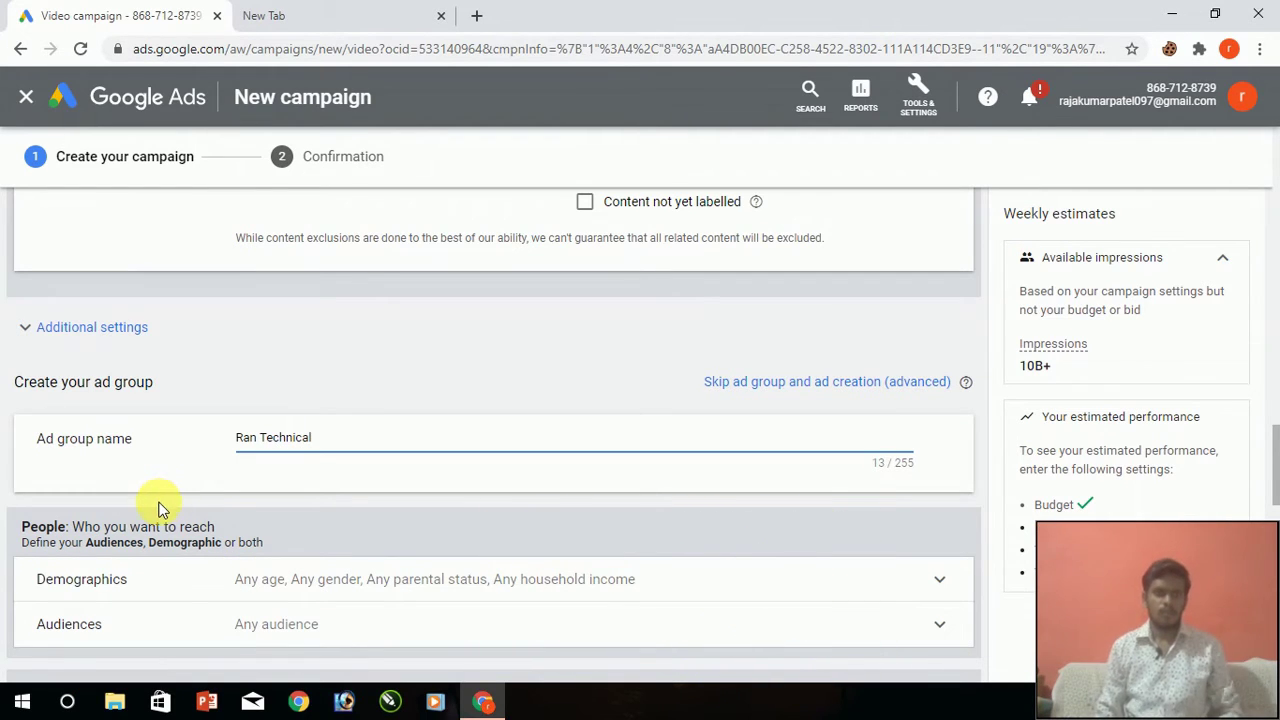
# Exclude ages 45-54, 55-64, 65+ and Unknown, plus the Unknown gender, from the ad group's demographic targeting.
pyautogui.scroll(-2, 163, 505)
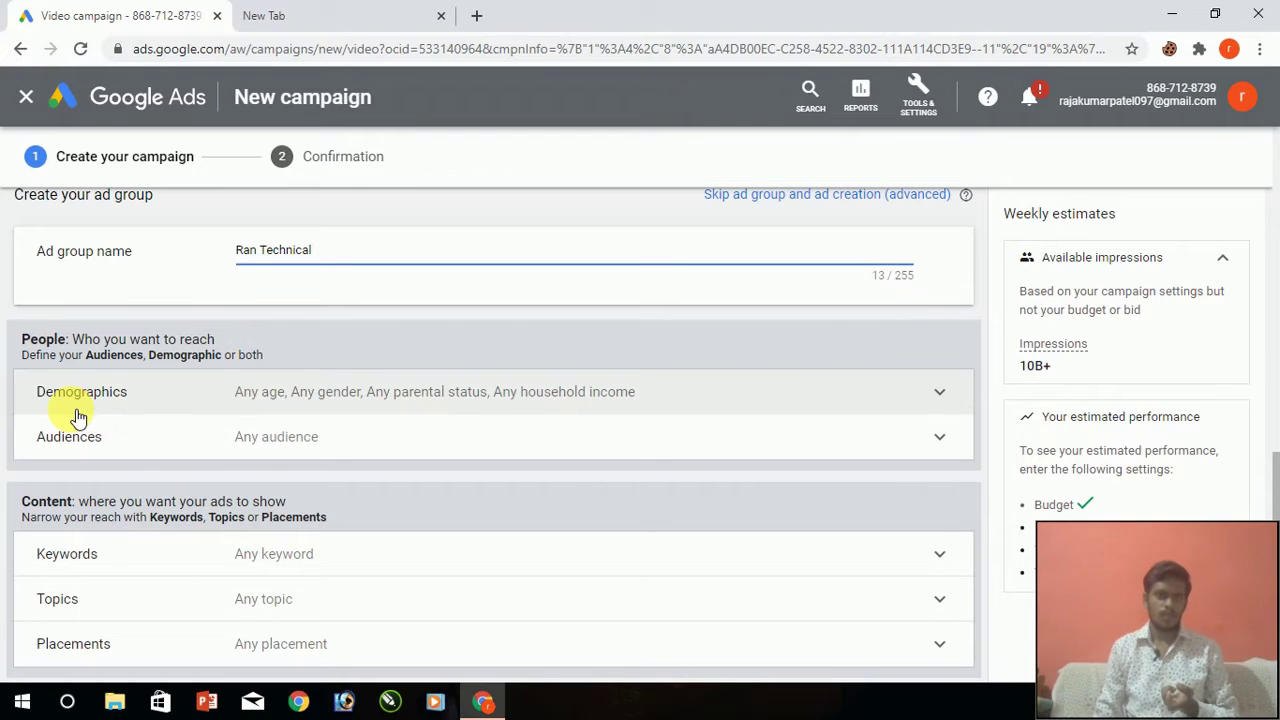
pyautogui.click(155, 400)
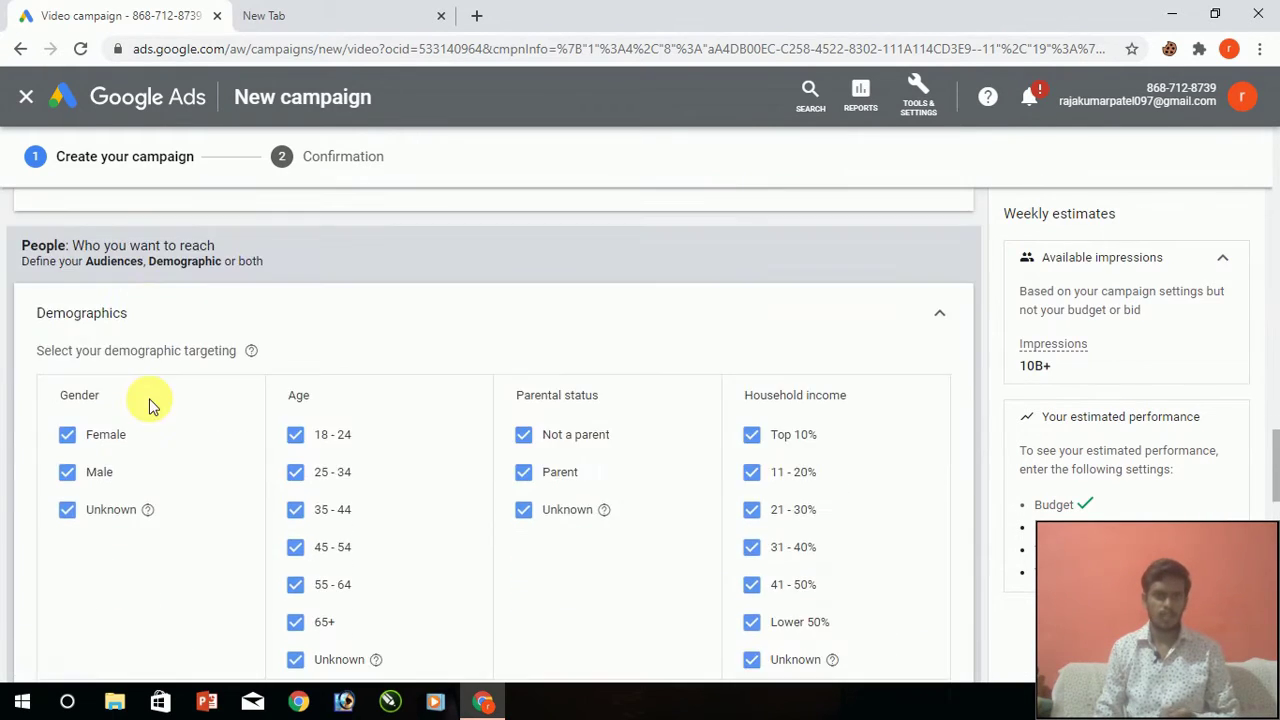
pyautogui.scroll(-1, 149, 406)
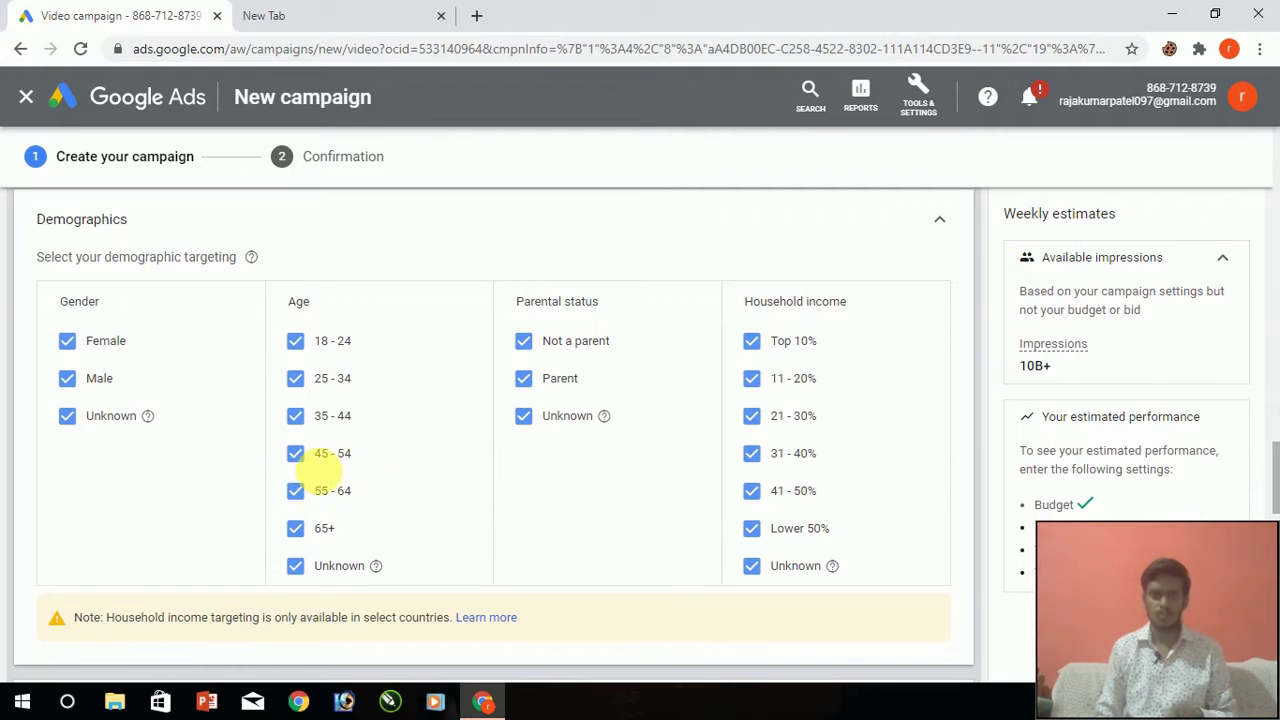
pyautogui.click(296, 456)
pyautogui.click(296, 491)
pyautogui.click(297, 530)
pyautogui.click(296, 566)
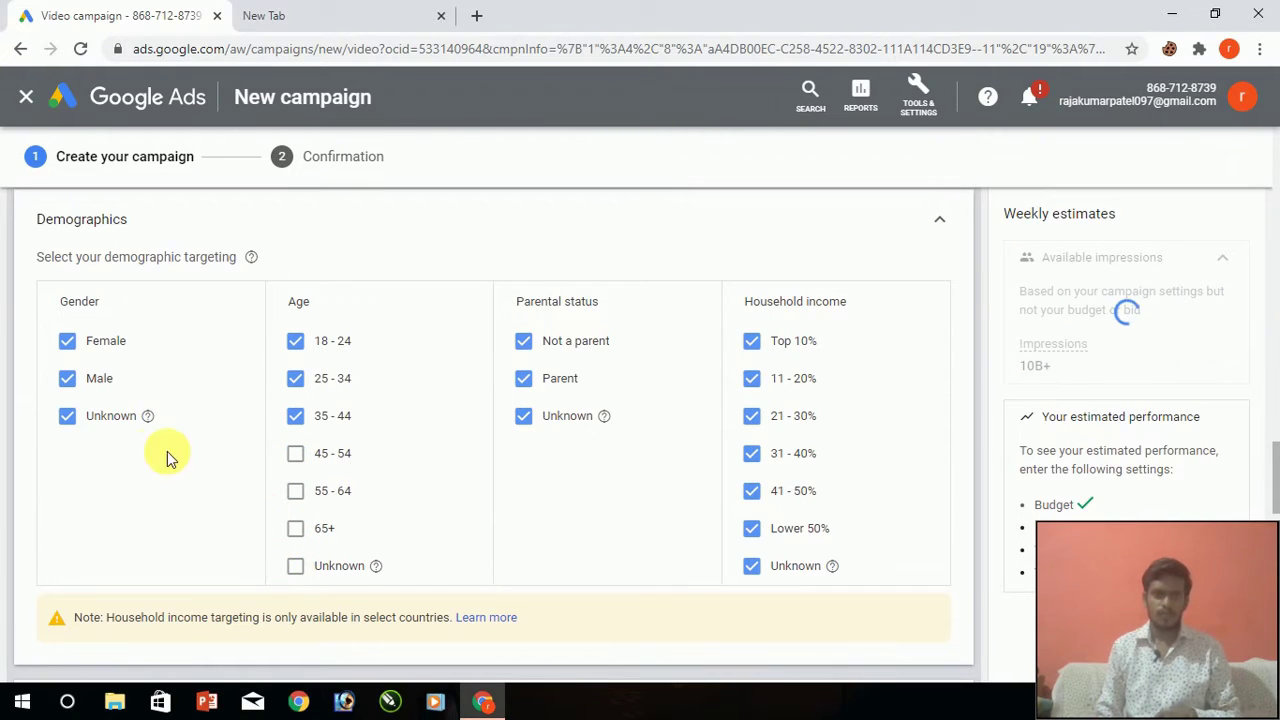
pyautogui.click(67, 419)
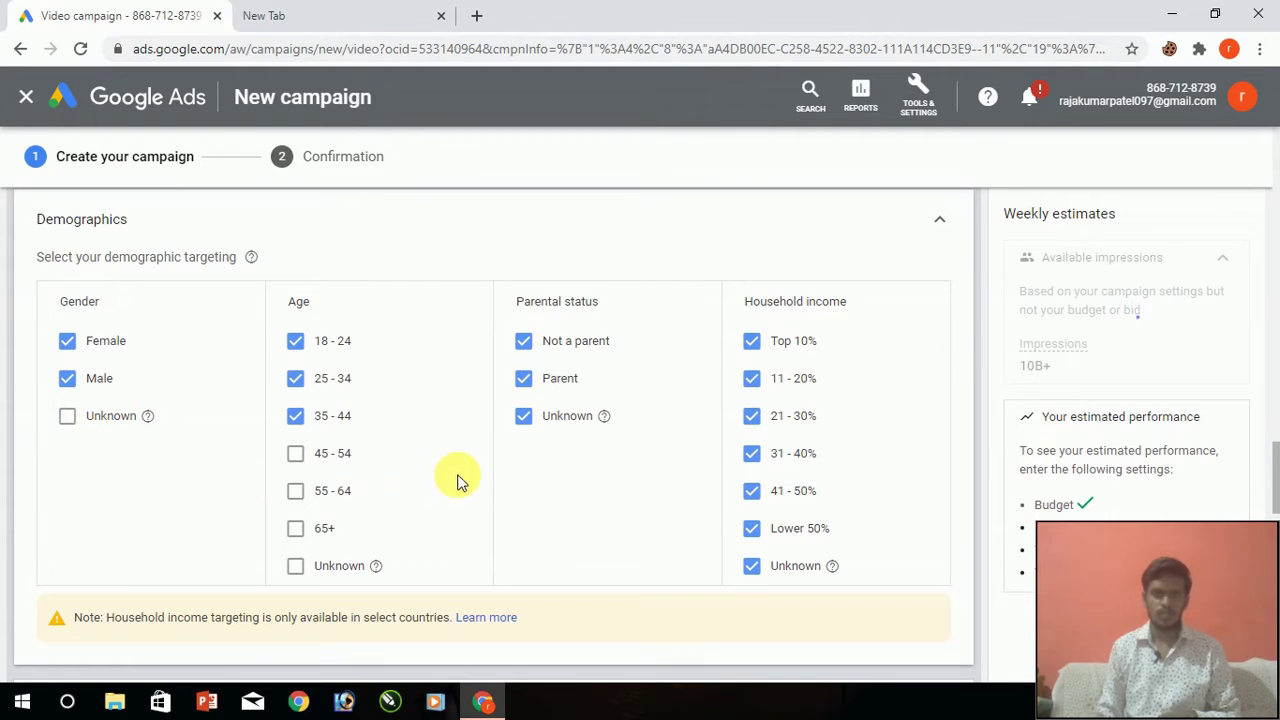
pyautogui.click(524, 417)
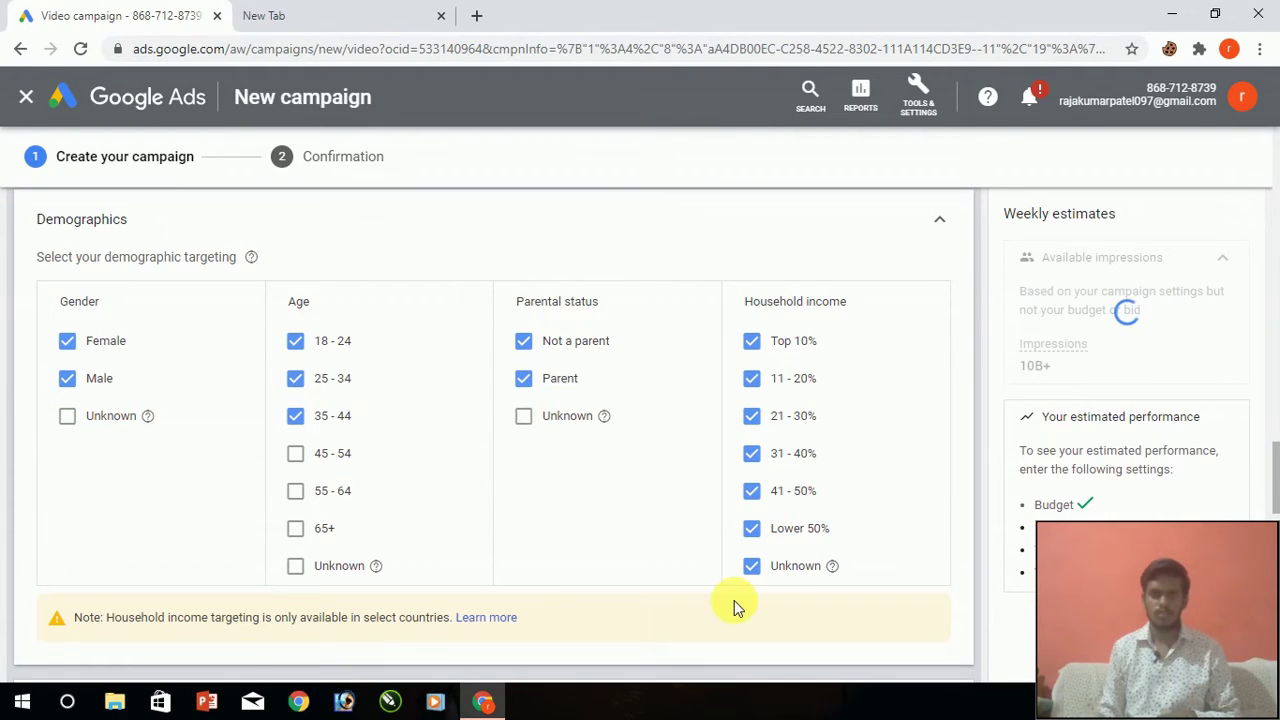
pyautogui.click(520, 420)
pyautogui.click(748, 570)
pyautogui.click(748, 570)
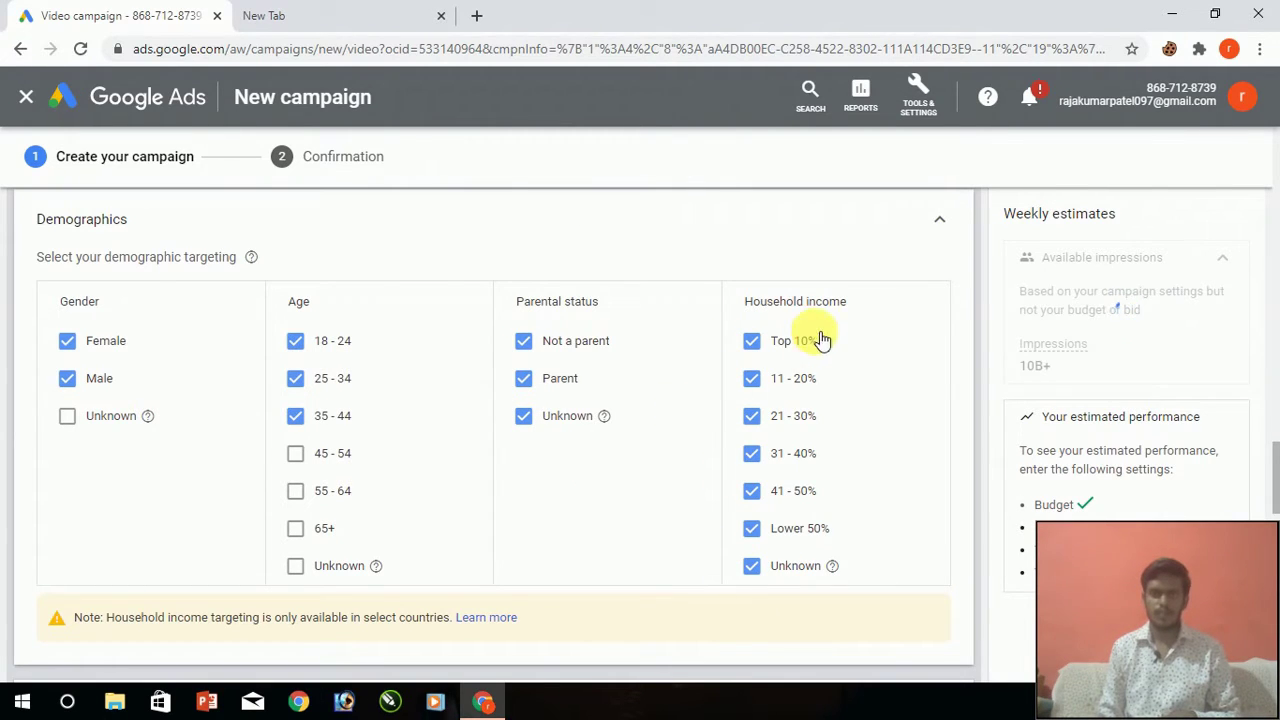
# Open the ad group's audience targeting and search the audiences for "Techni".
pyautogui.scroll(-3, 640, 510)
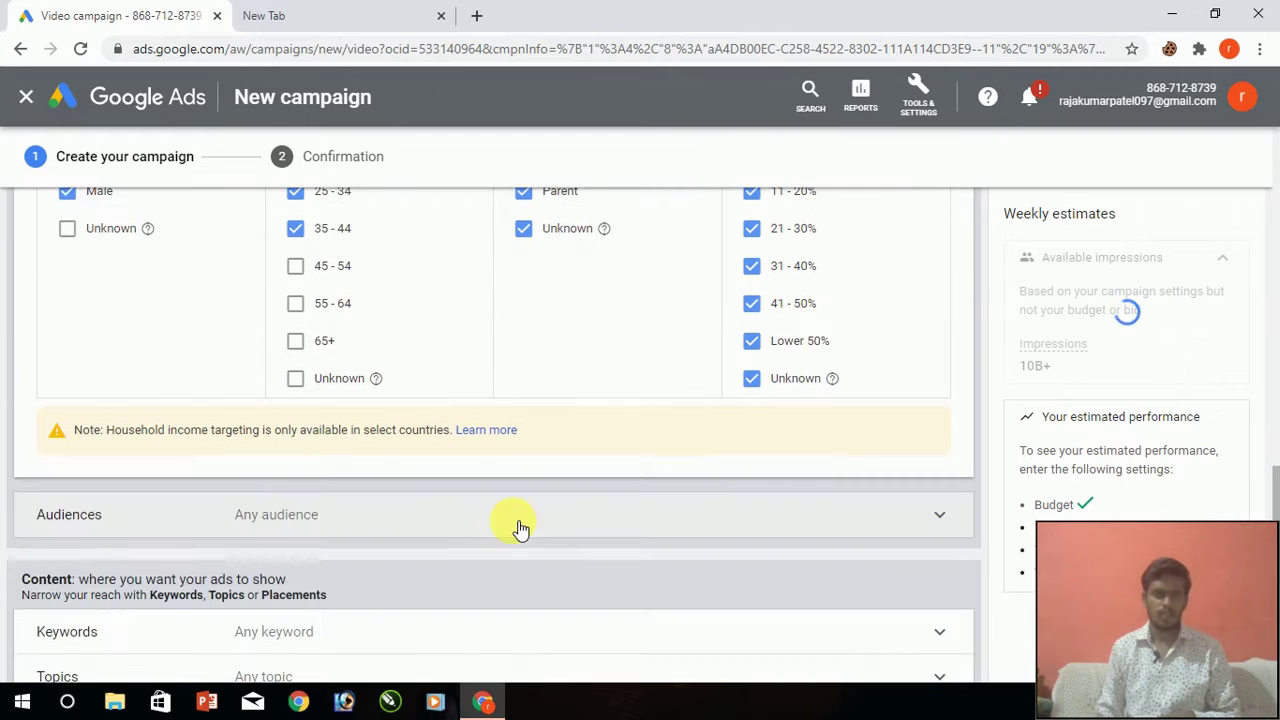
pyautogui.scroll(-1, 376, 509)
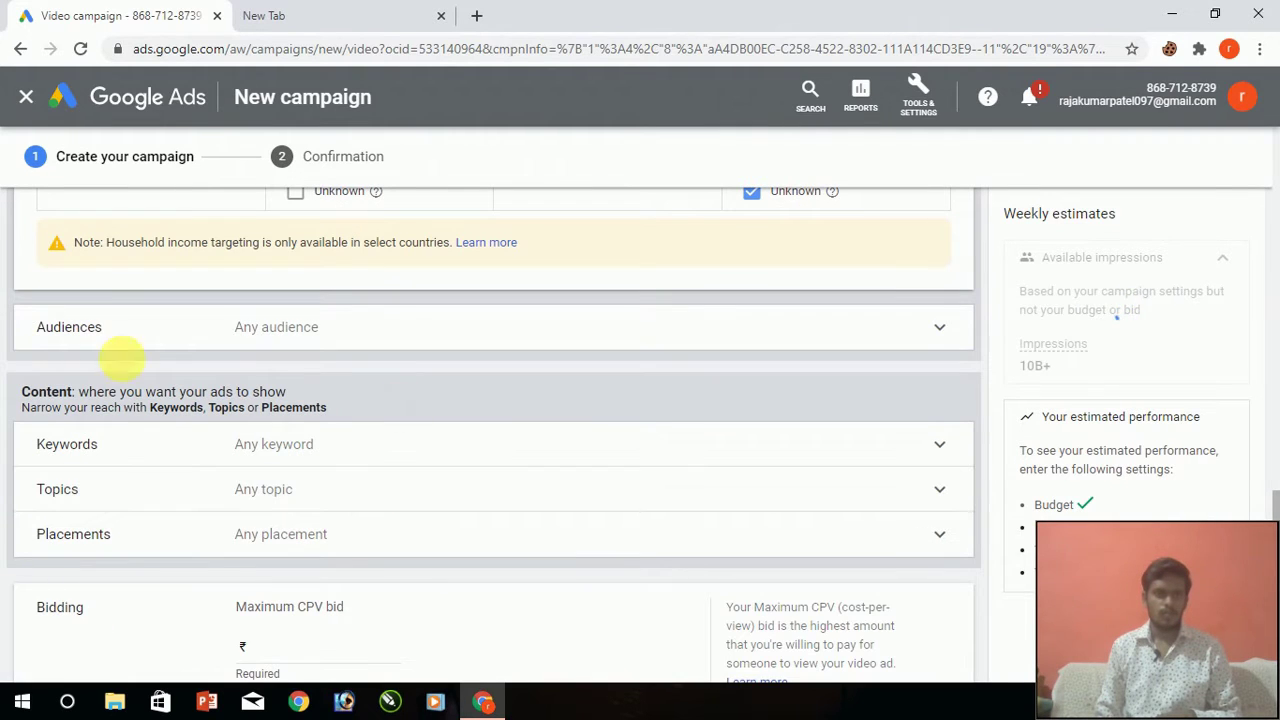
pyautogui.click(277, 341)
pyautogui.scroll(-1, 400, 490)
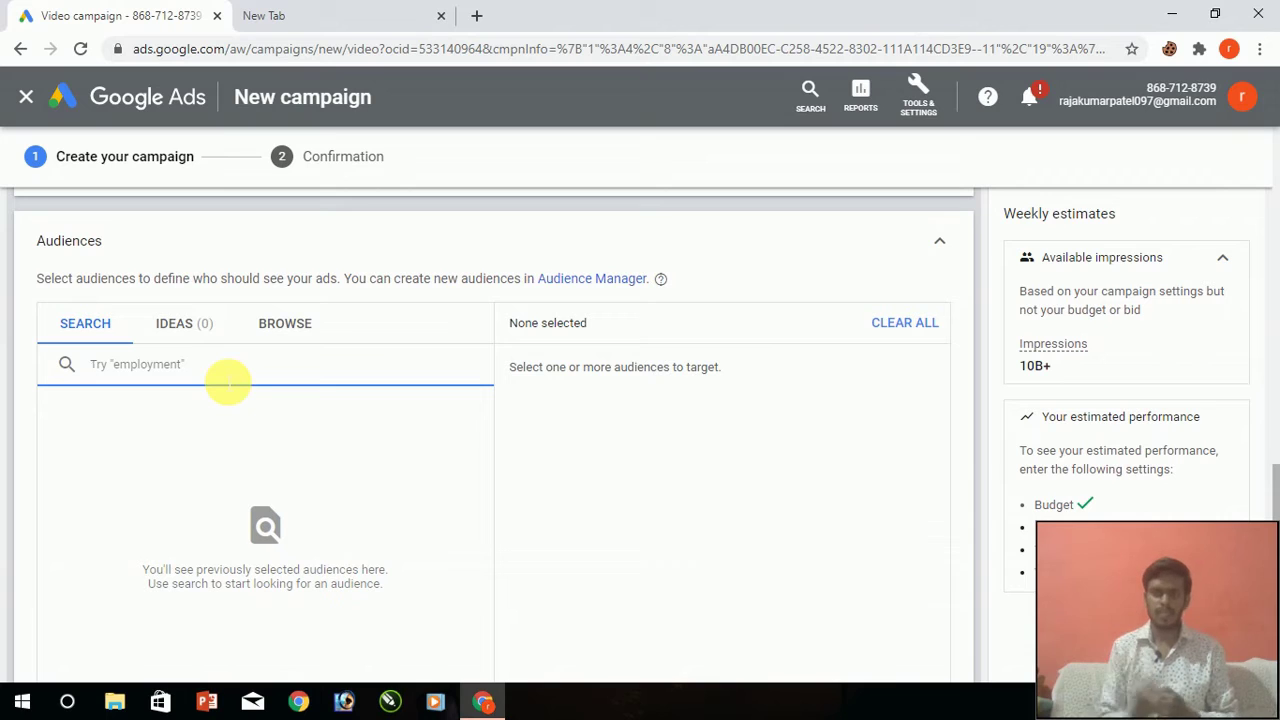
pyautogui.write('Tec')
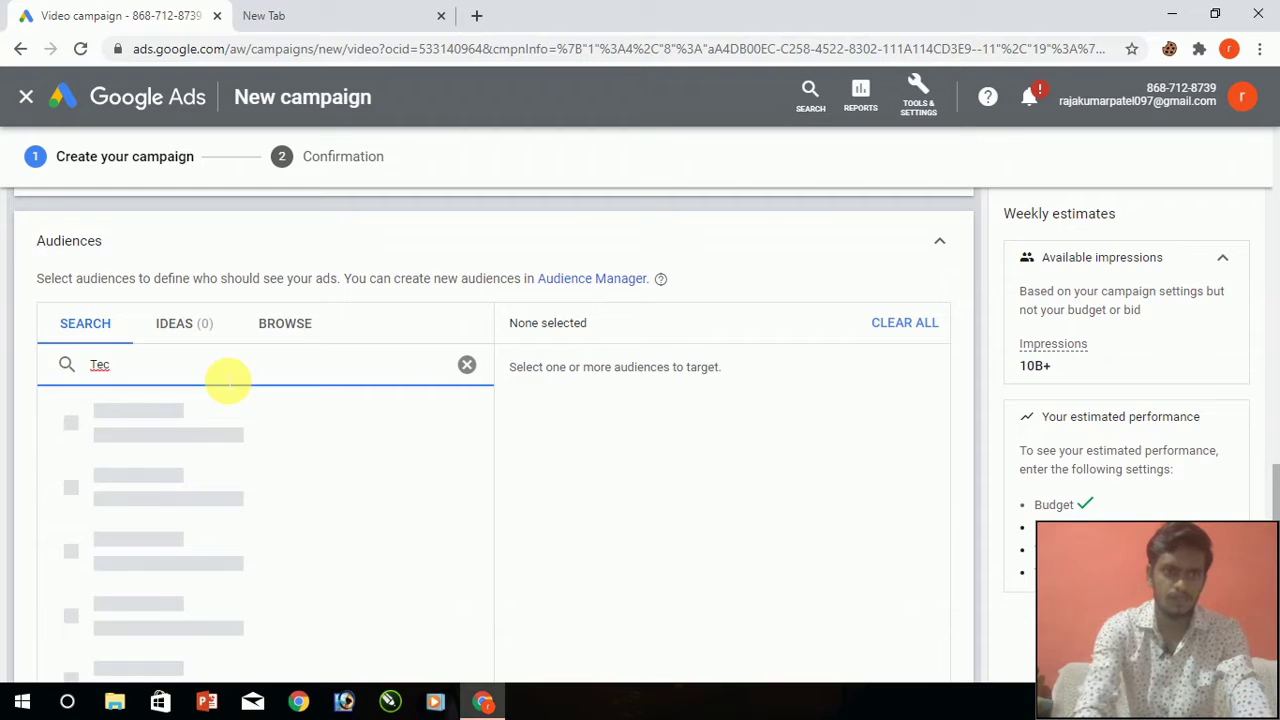
pyautogui.write('hni')
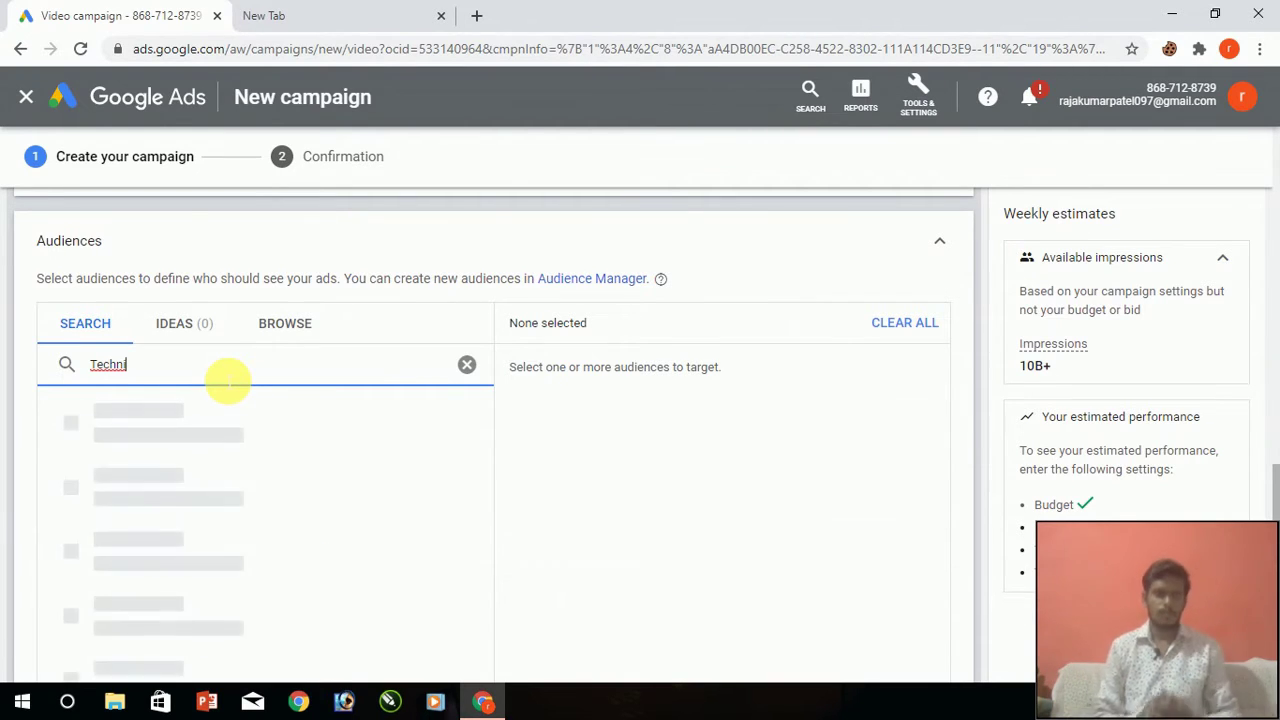
pyautogui.scroll(-1, 214, 377)
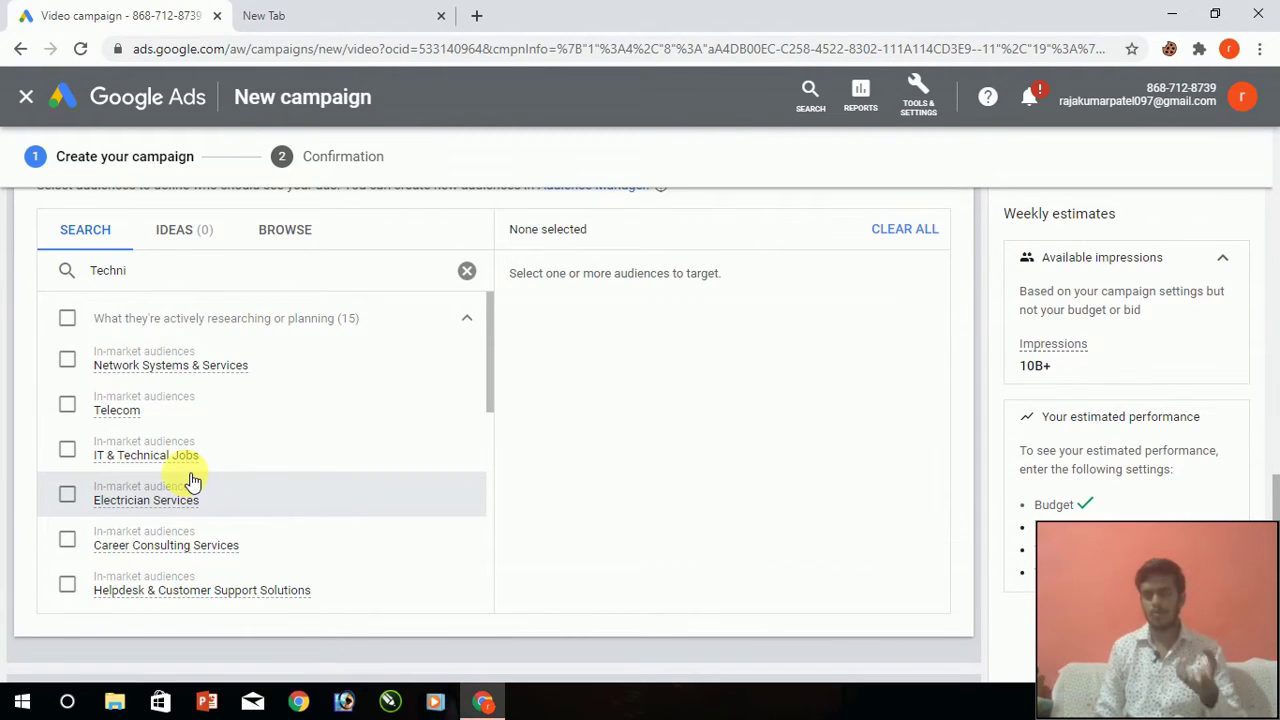
# Replace the audience search term with "Website".
pyautogui.scroll(3, 188, 480)
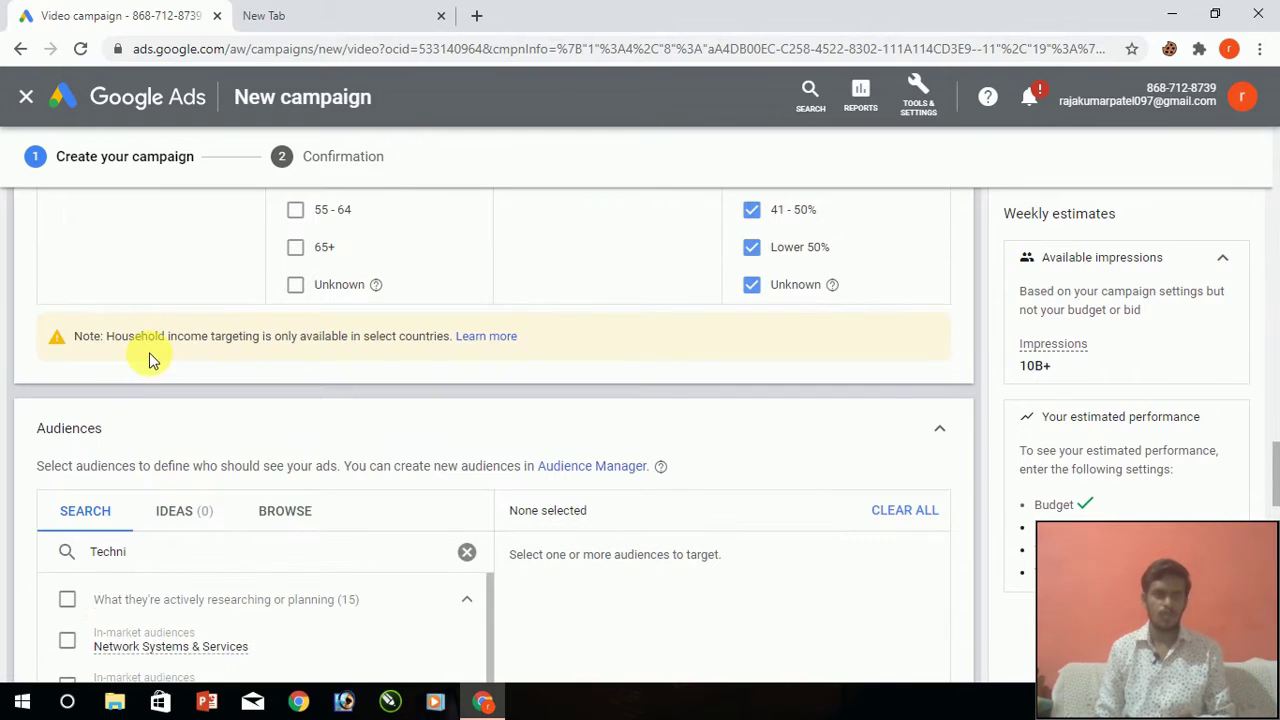
pyautogui.click(126, 551)
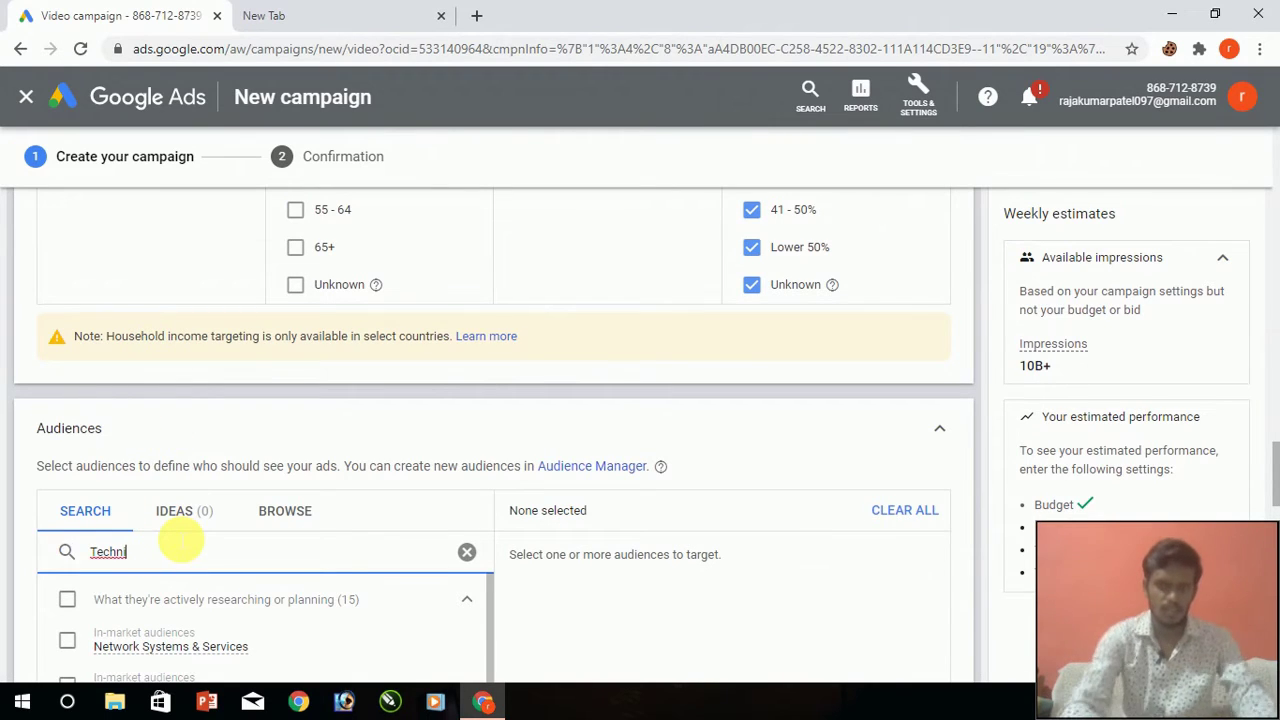
pyautogui.press('BackSpace')
pyautogui.press('BackSpace')
pyautogui.press('BackSpace')
pyautogui.press('BackSpace')
pyautogui.write('Website')
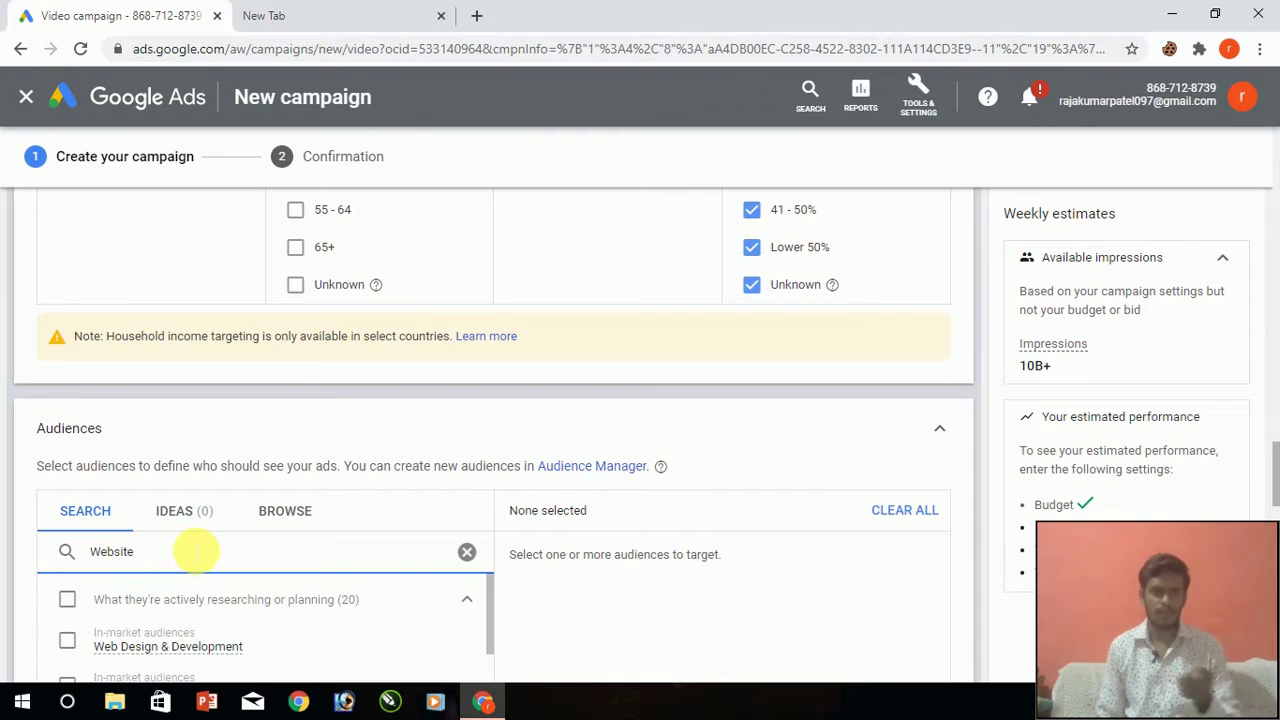
# Target the in-market audiences Web Design & Development, Web Hosting, Domain Registration, SEO & SEM Services and Email Marketing Services.
pyautogui.scroll(-1, 177, 549)
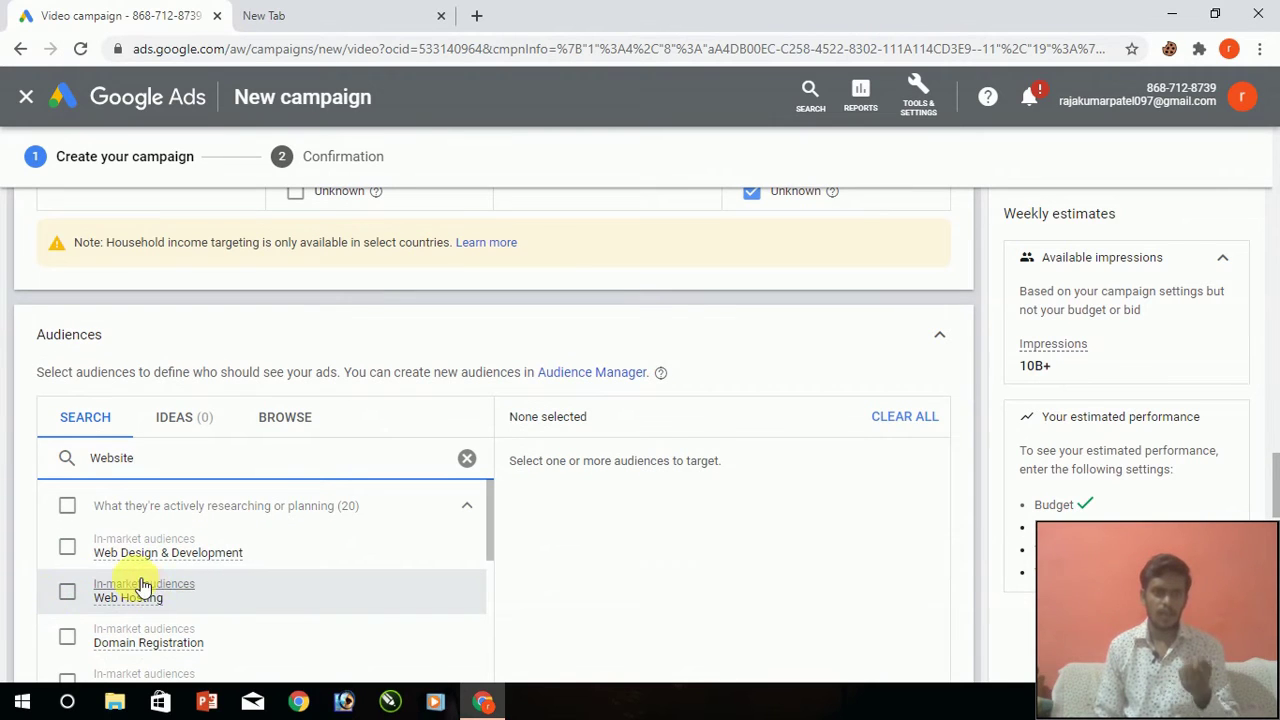
pyautogui.click(65, 548)
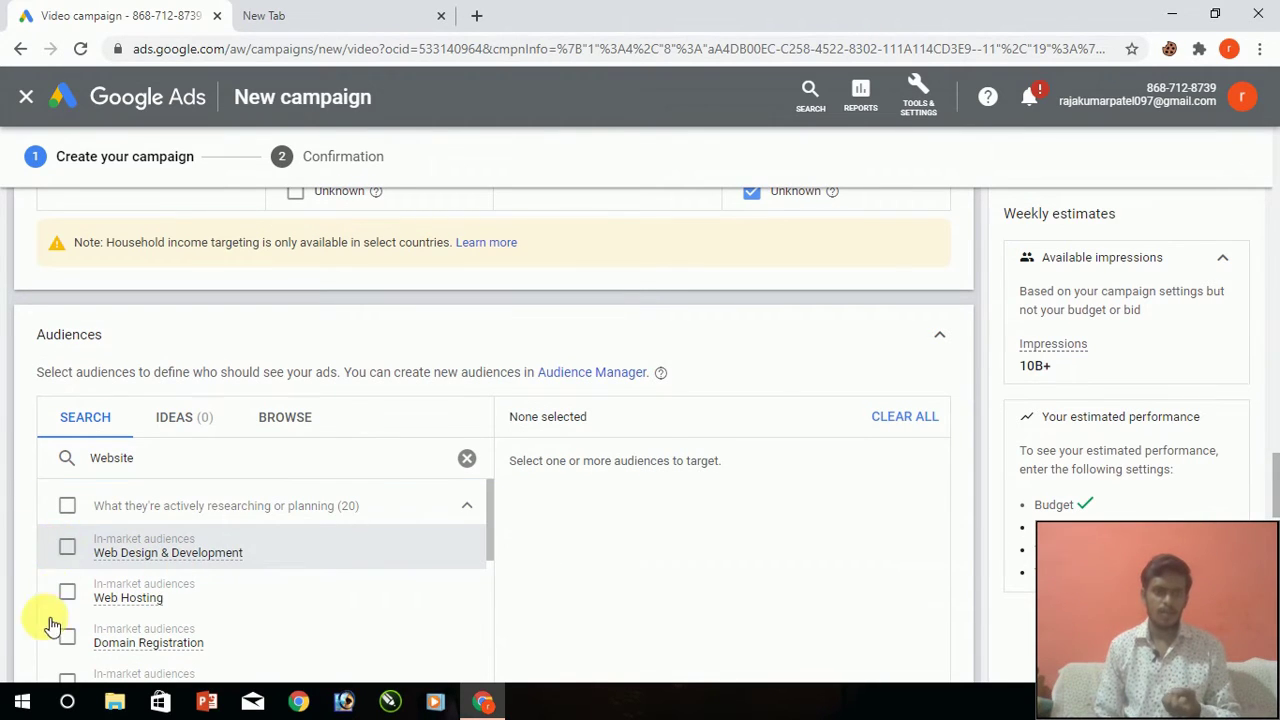
pyautogui.click(70, 595)
pyautogui.scroll(-1, 75, 598)
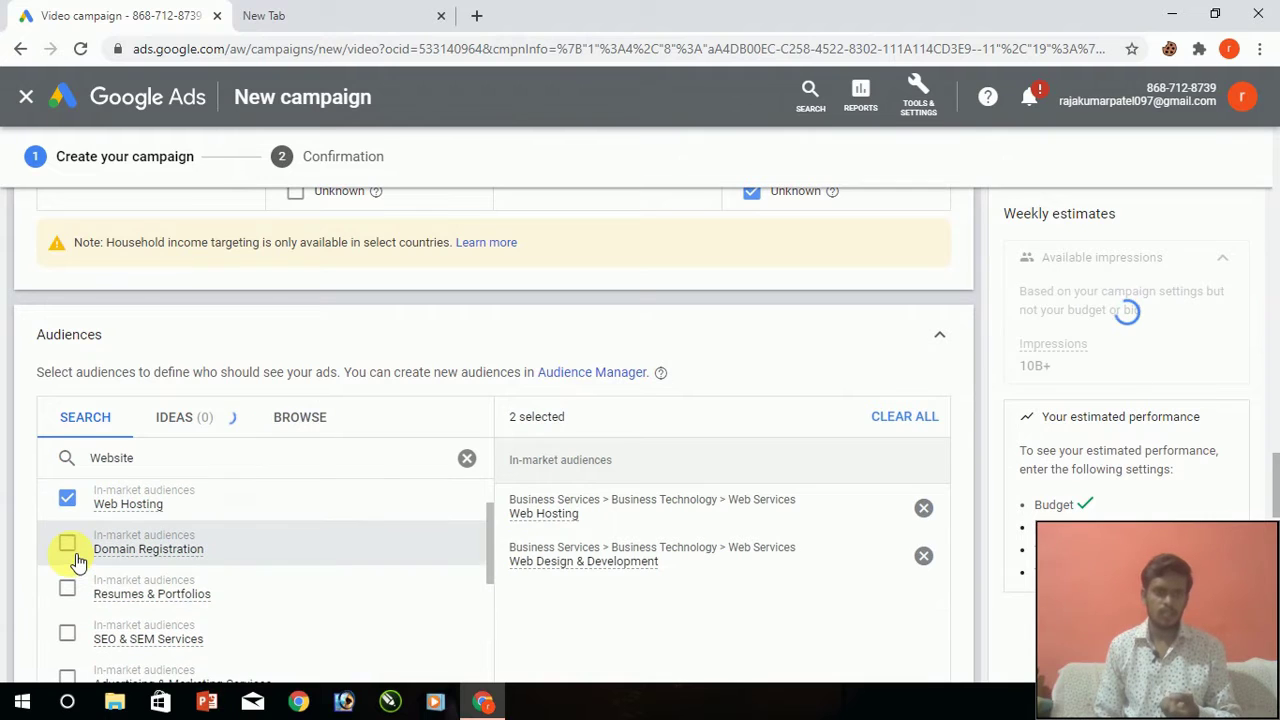
pyautogui.click(67, 545)
pyautogui.scroll(-1, 34, 623)
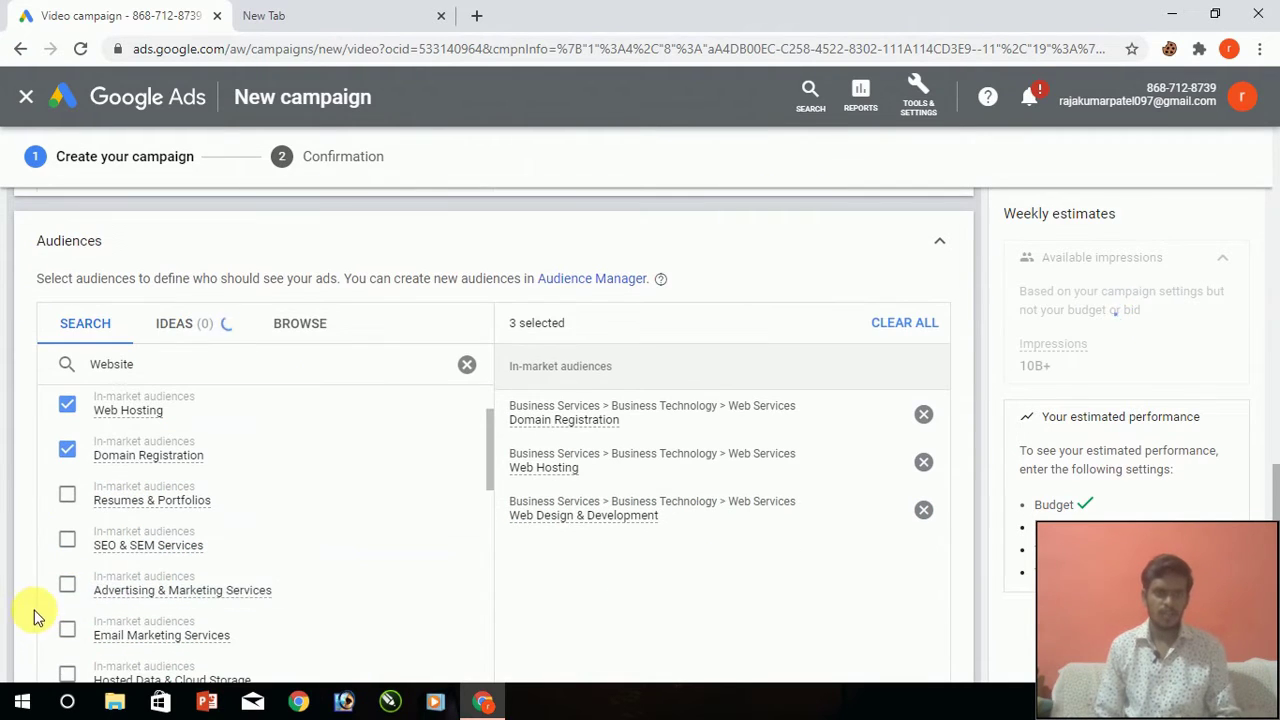
pyautogui.click(67, 545)
pyautogui.scroll(-1, 67, 550)
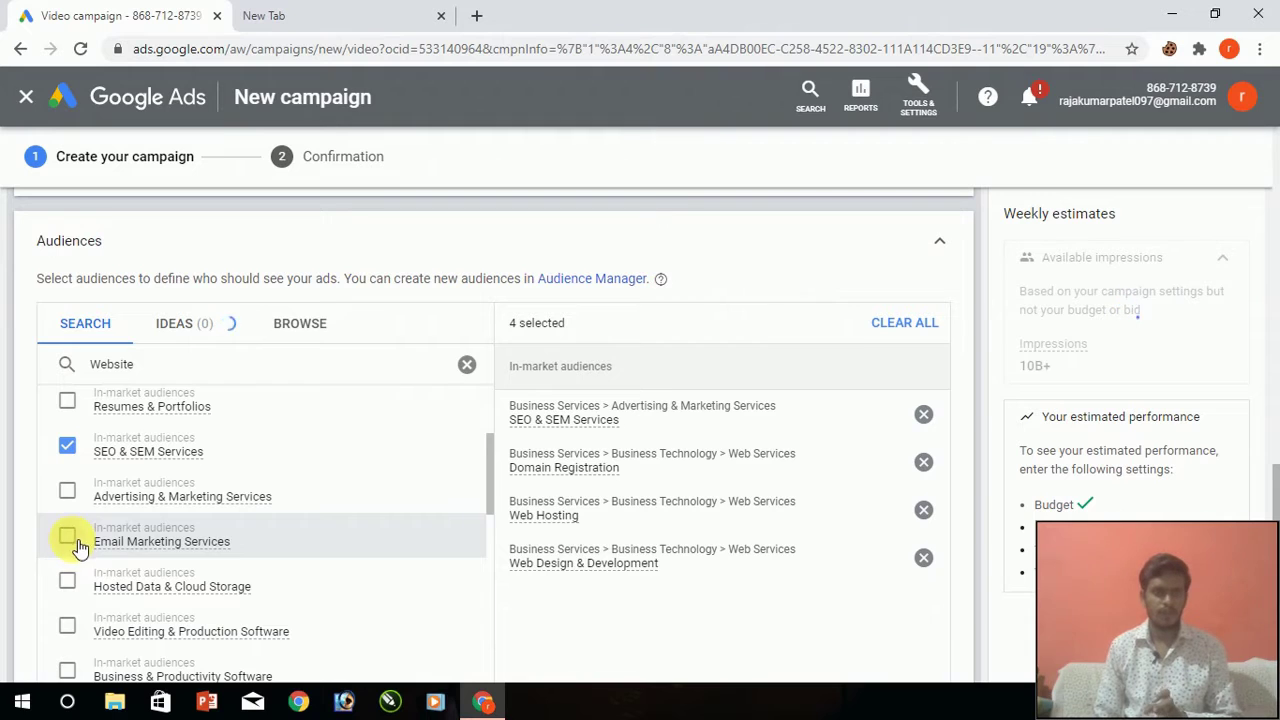
pyautogui.click(70, 540)
pyautogui.scroll(-1, 52, 590)
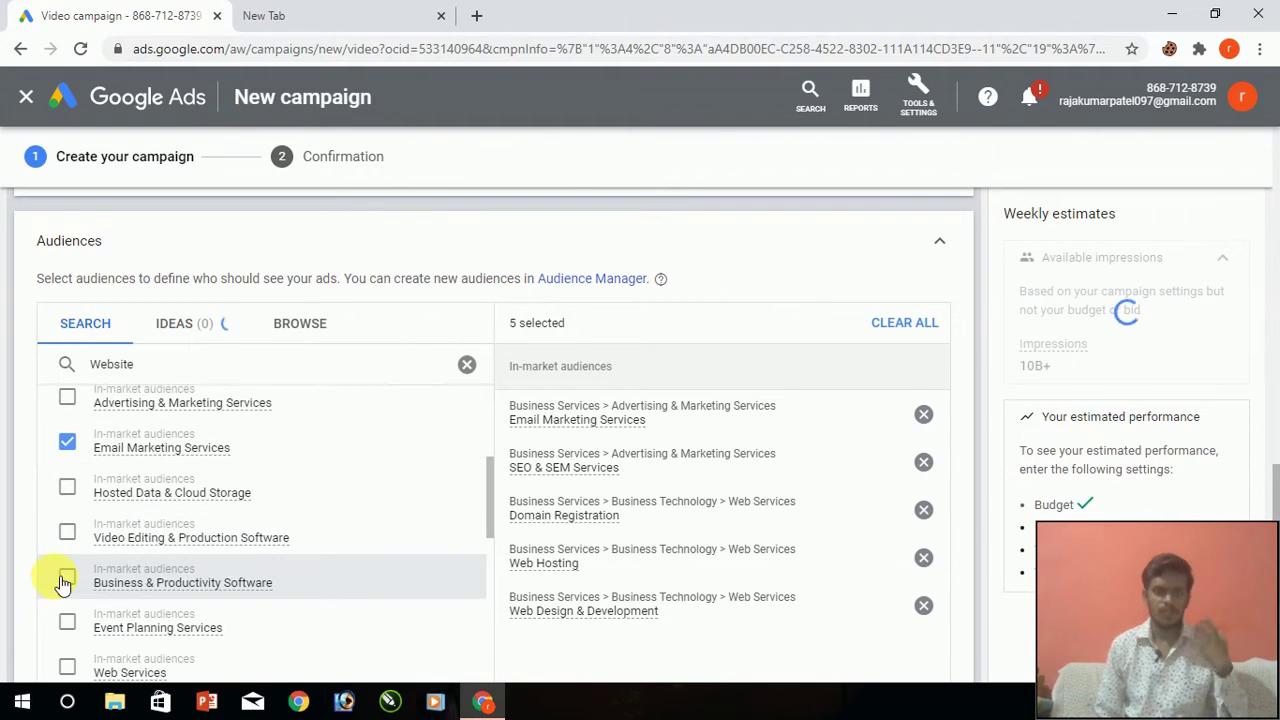
pyautogui.scroll(-1, 64, 580)
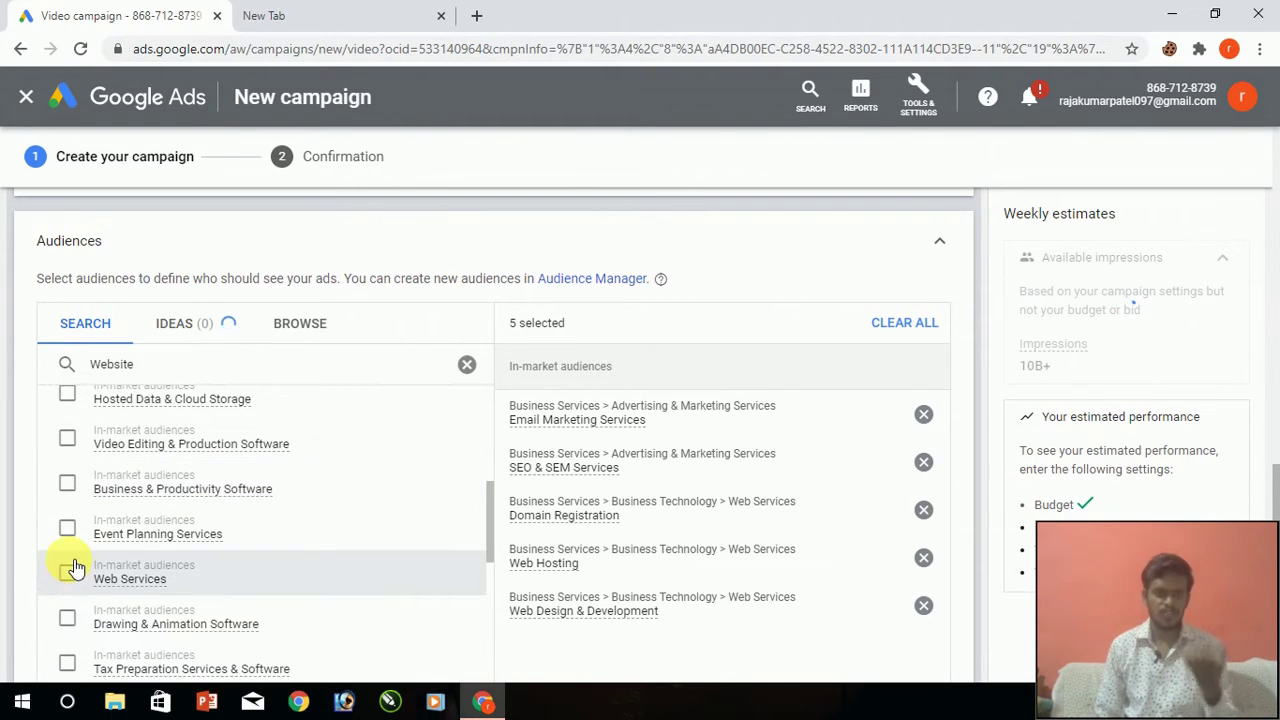
pyautogui.scroll(-6, 75, 563)
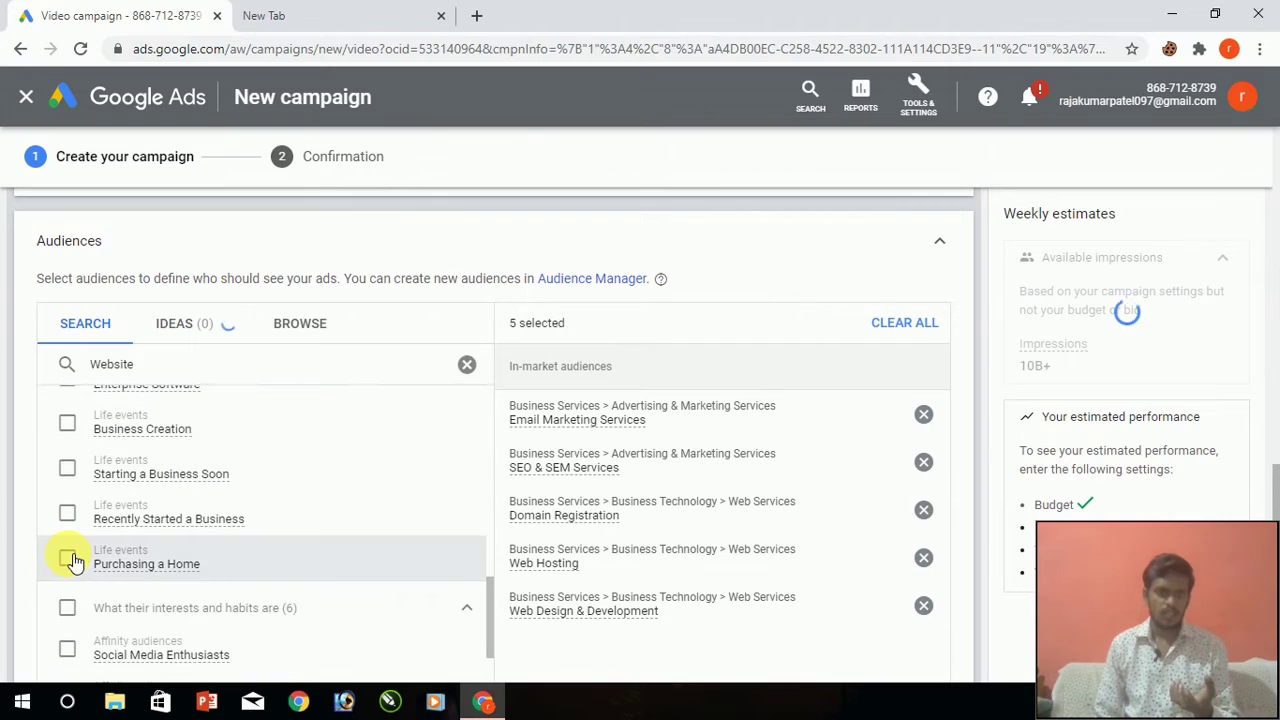
# Open the ad group's keyword targeting and add the keyword "Google ads".
pyautogui.scroll(-3, 75, 560)
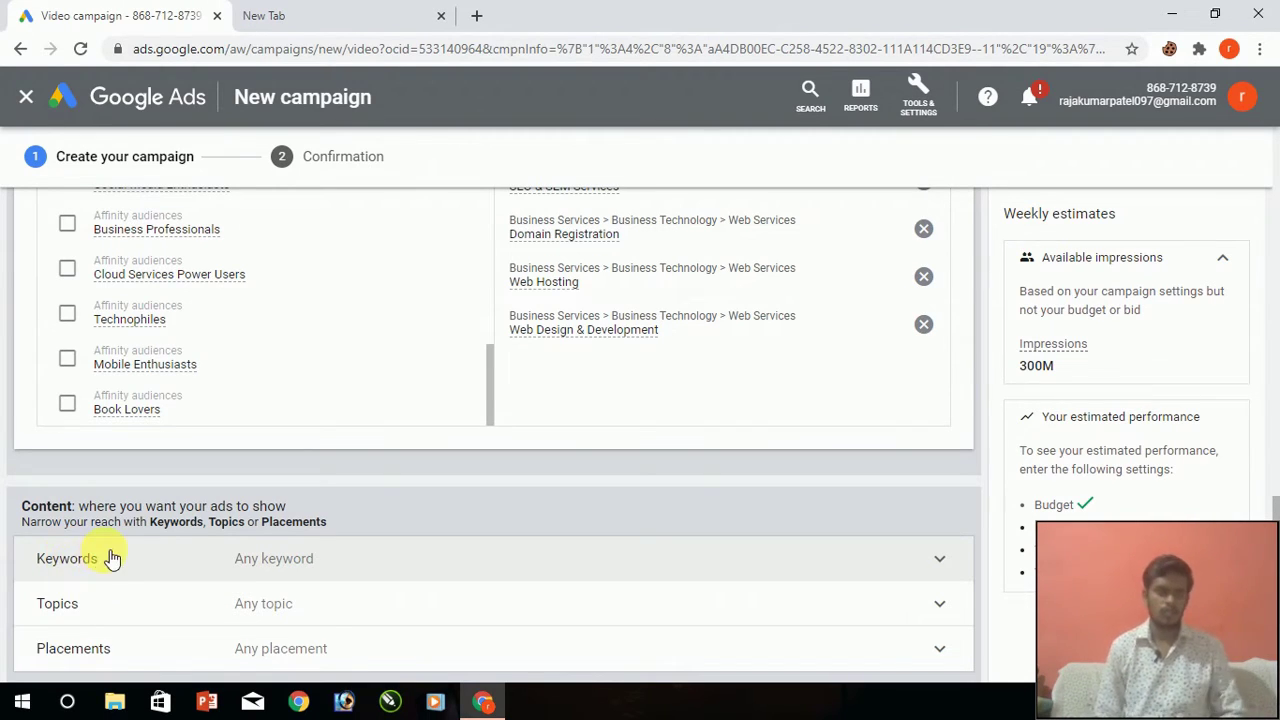
pyautogui.scroll(-2, 108, 557)
pyautogui.click(189, 384)
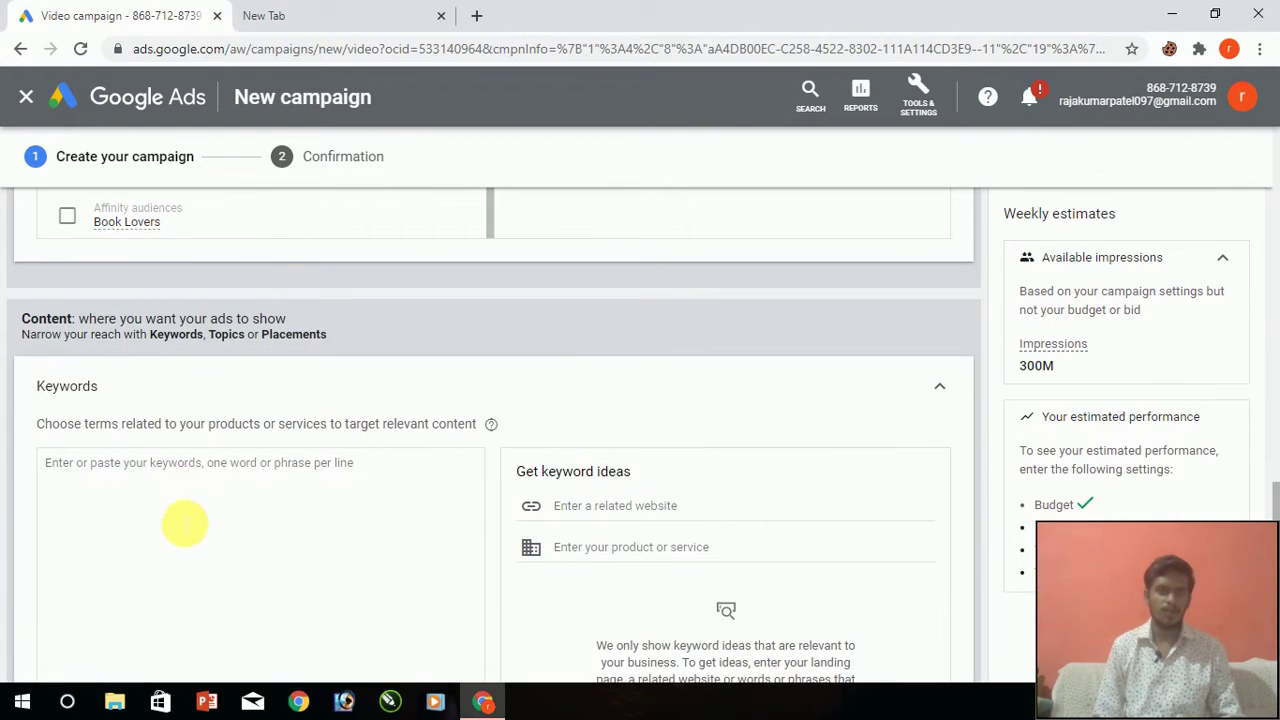
pyautogui.scroll(-2, 331, 534)
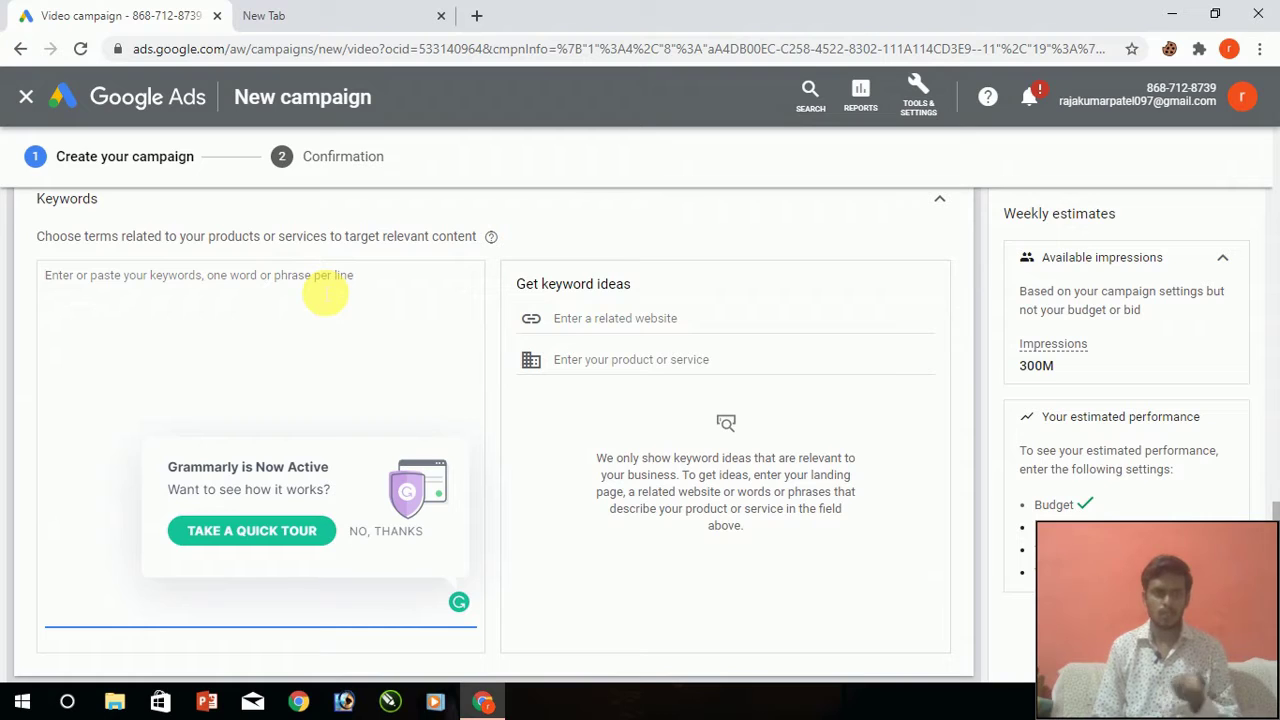
pyautogui.click(375, 531)
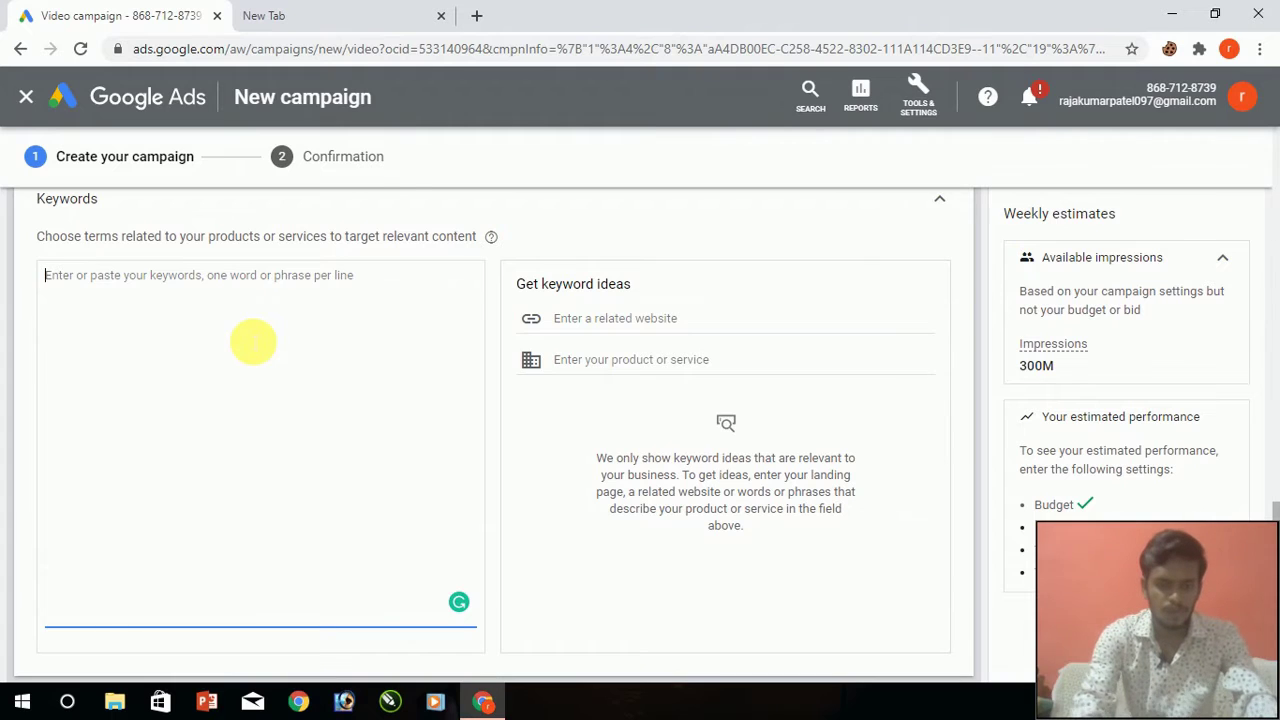
pyautogui.write('Go')
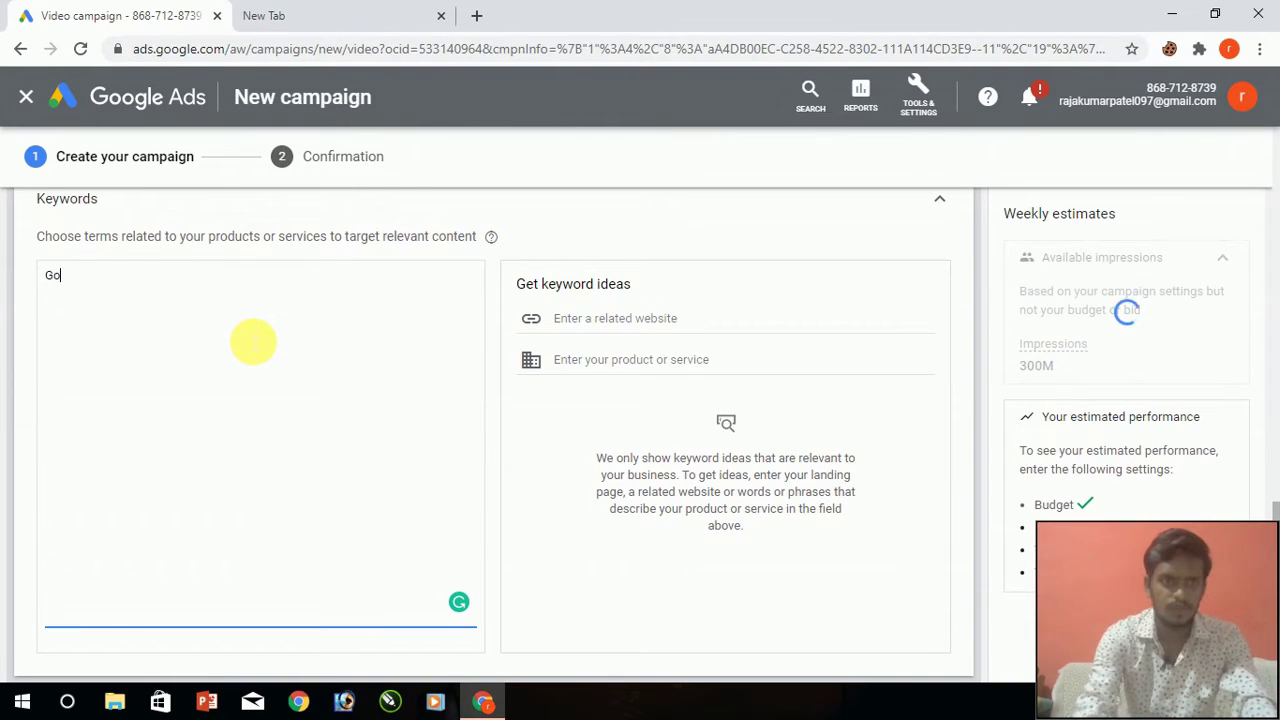
pyautogui.write('og')
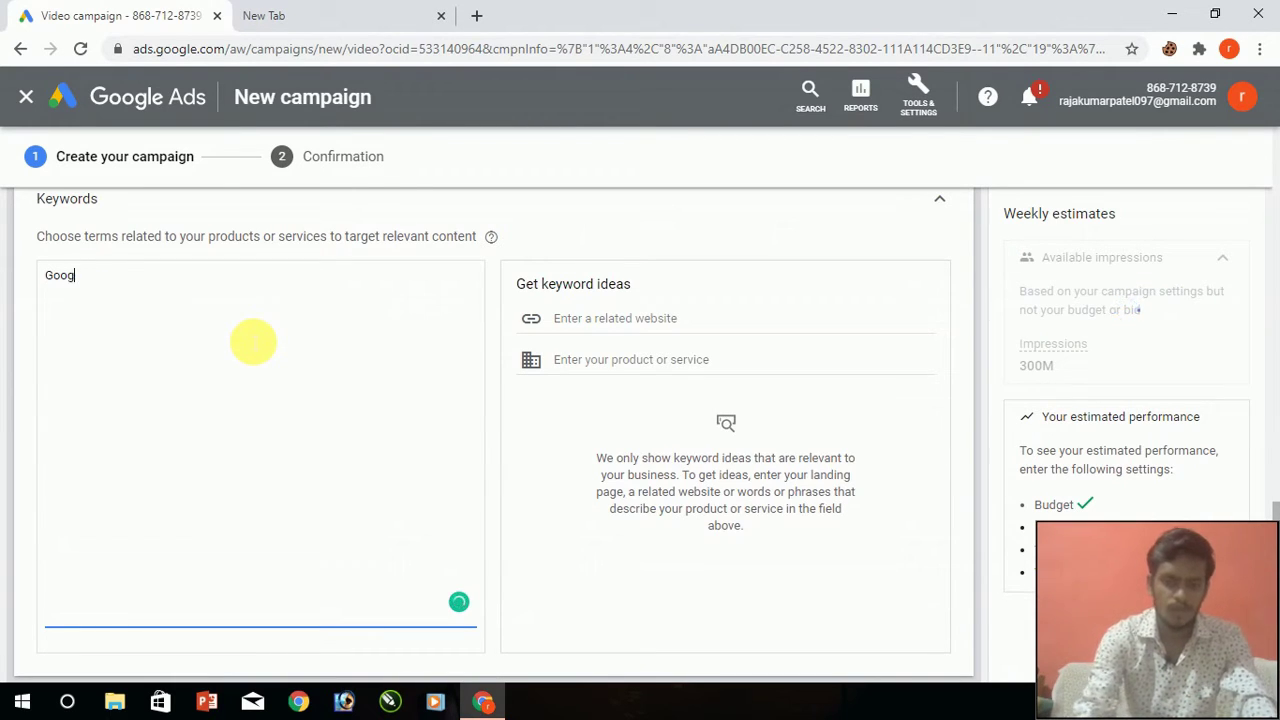
pyautogui.write('gle ads')
pyautogui.click(664, 318)
# Open the ad group's topic targeting and search the topics for "Google Ads".
pyautogui.scroll(-3, 590, 355)
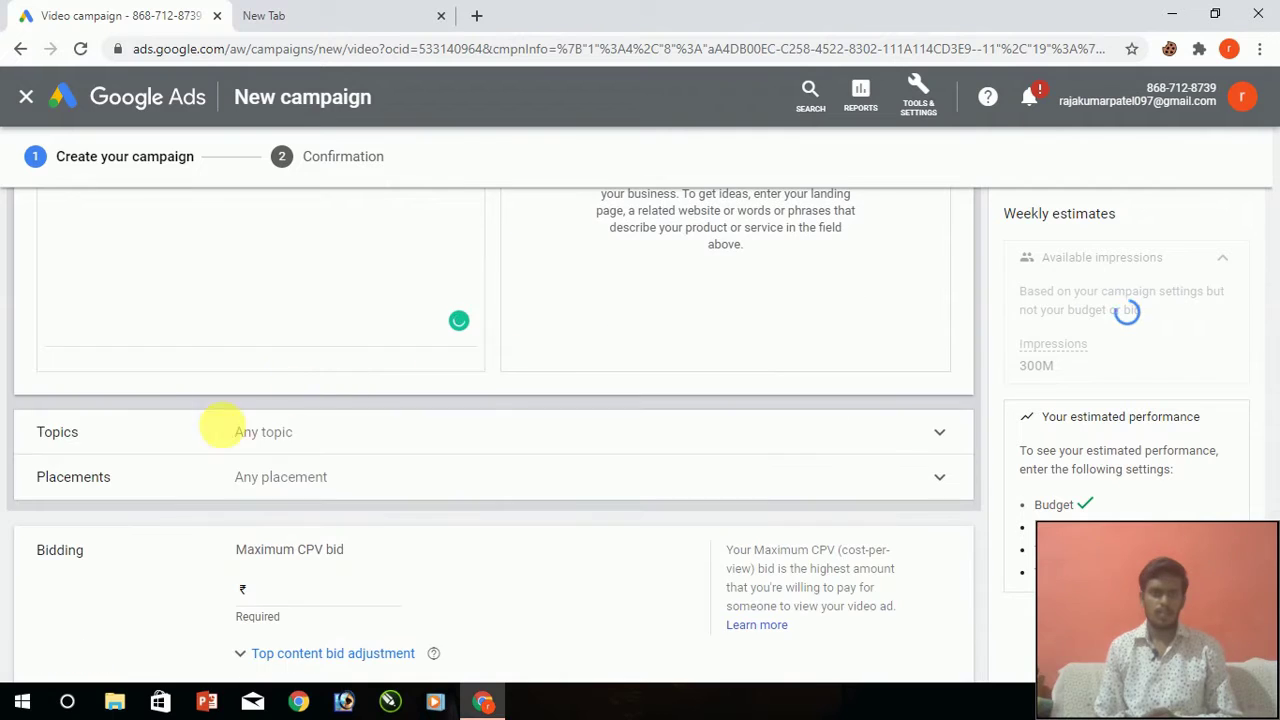
pyautogui.click(98, 441)
pyautogui.click(211, 334)
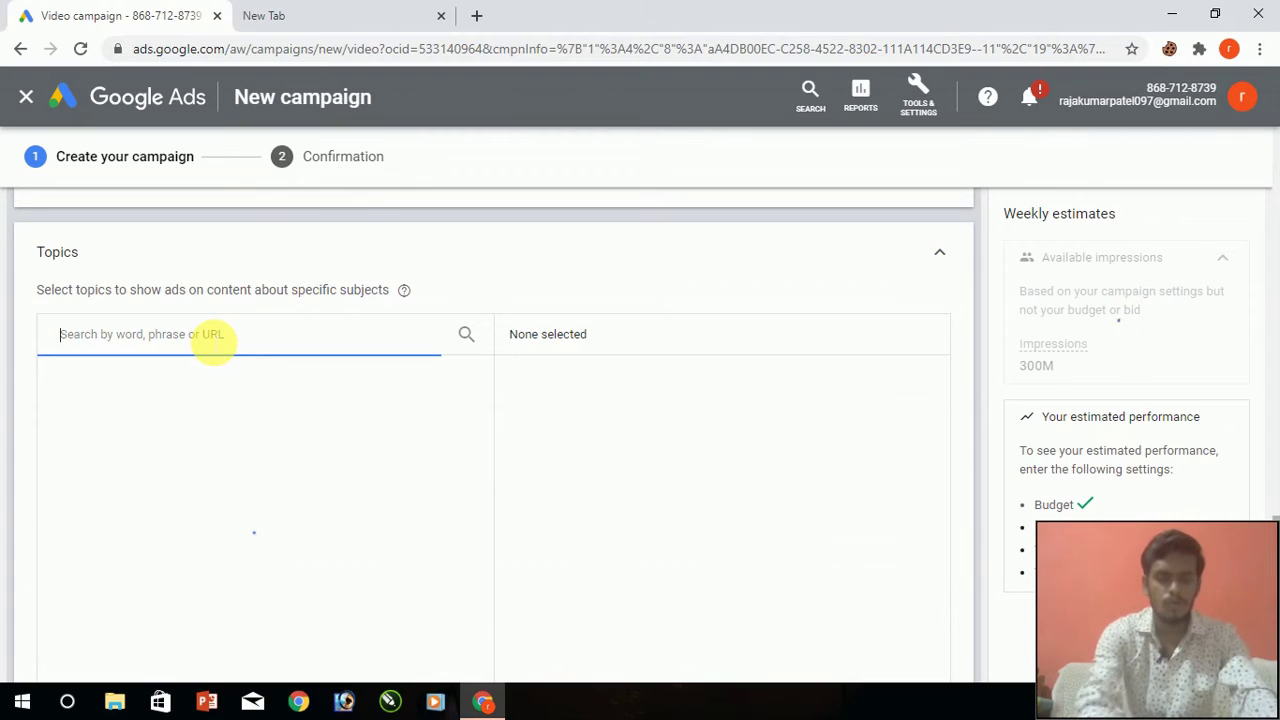
pyautogui.write('Google Ads')
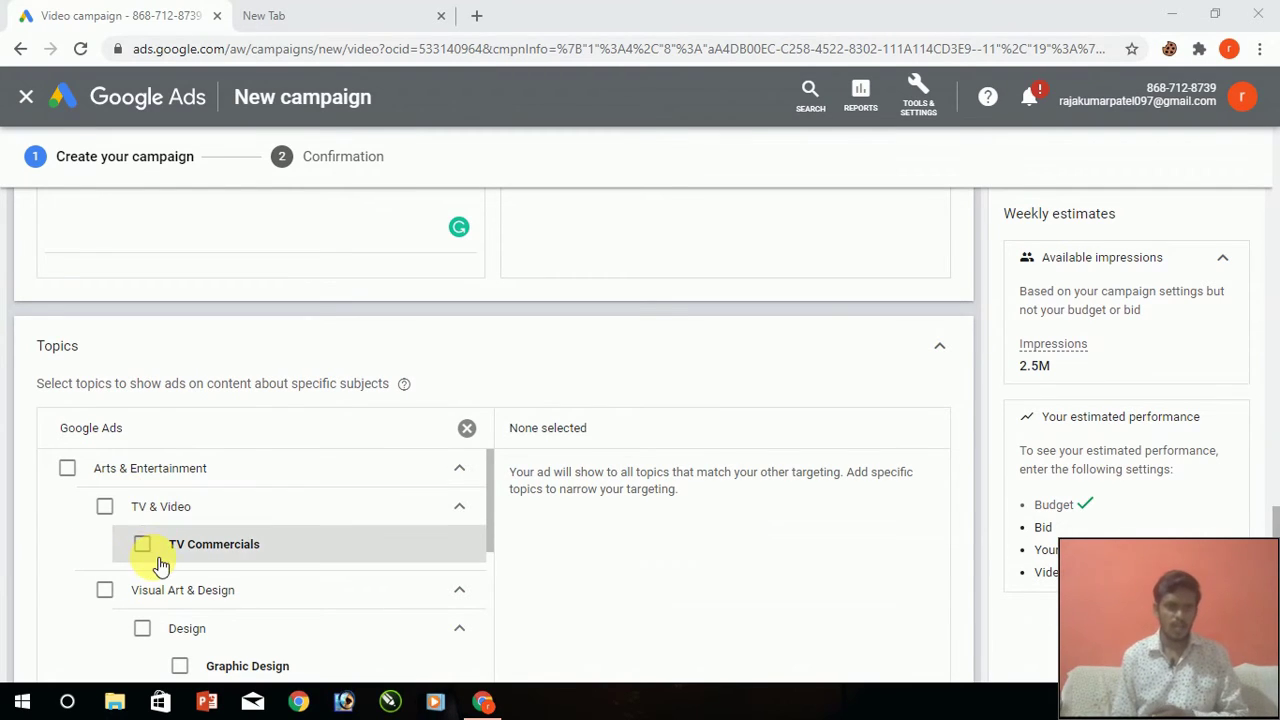
# Target the topics Design under Visual Art & Design, plus Marketing and Public Relations under Advertising & Marketing.
pyautogui.scroll(-1, 165, 610)
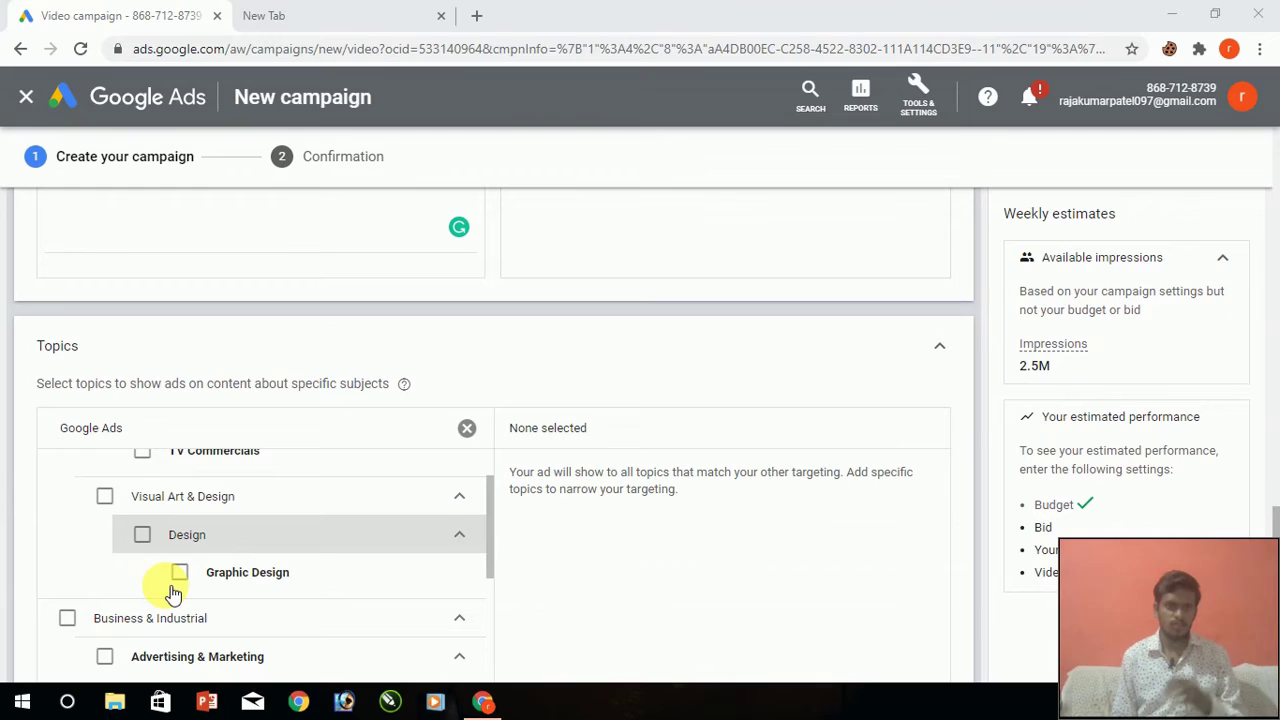
pyautogui.click(142, 537)
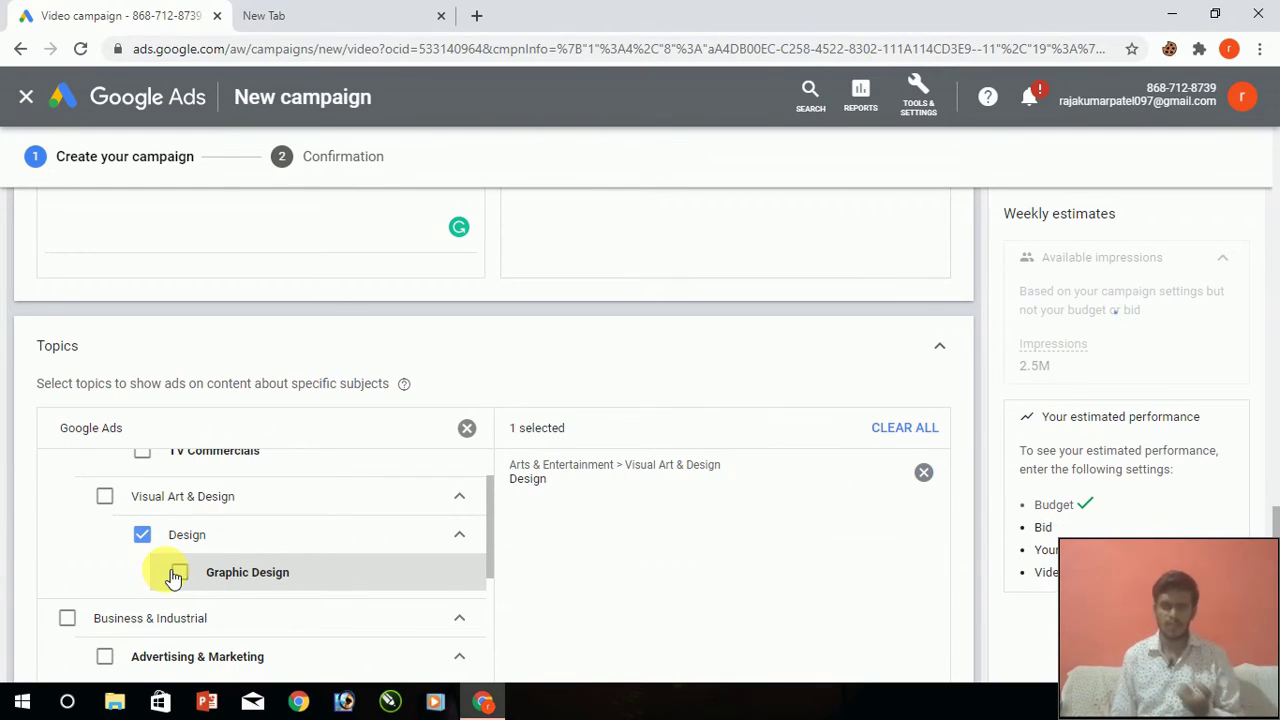
pyautogui.scroll(-2, 165, 572)
pyautogui.scroll(1, 142, 547)
pyautogui.scroll(-1, 142, 547)
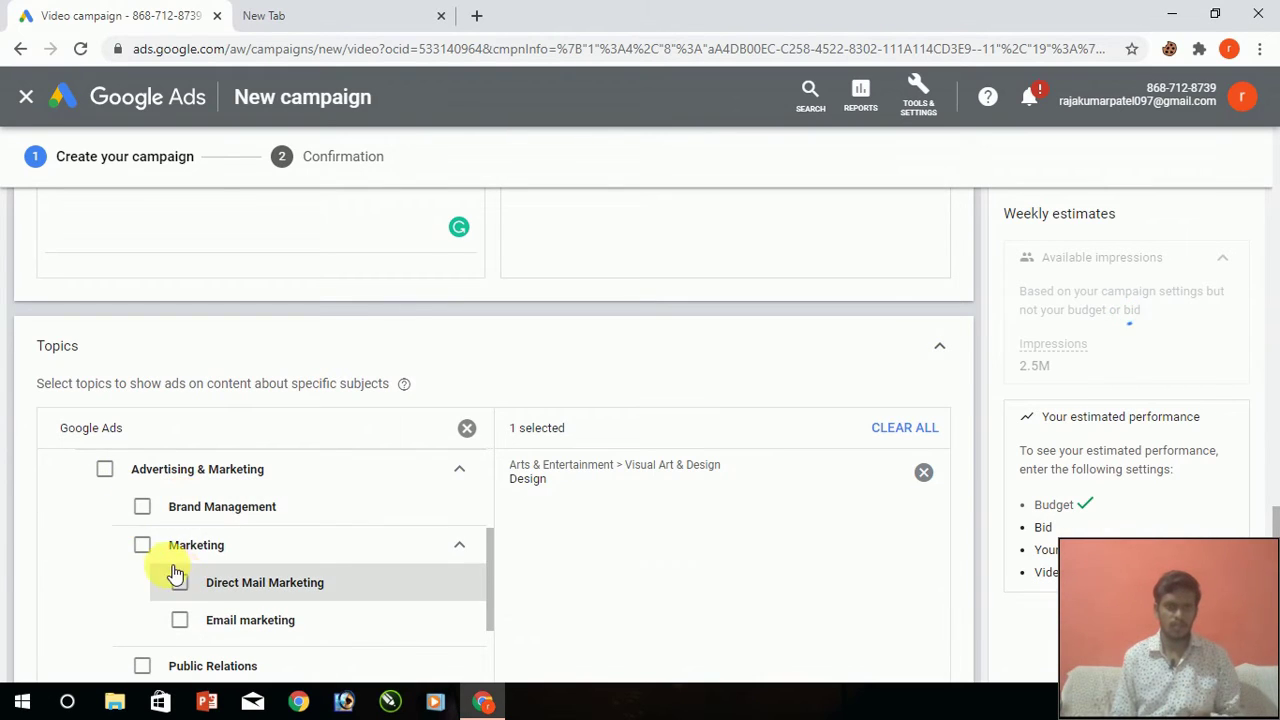
pyautogui.click(142, 545)
pyautogui.scroll(-1, 183, 568)
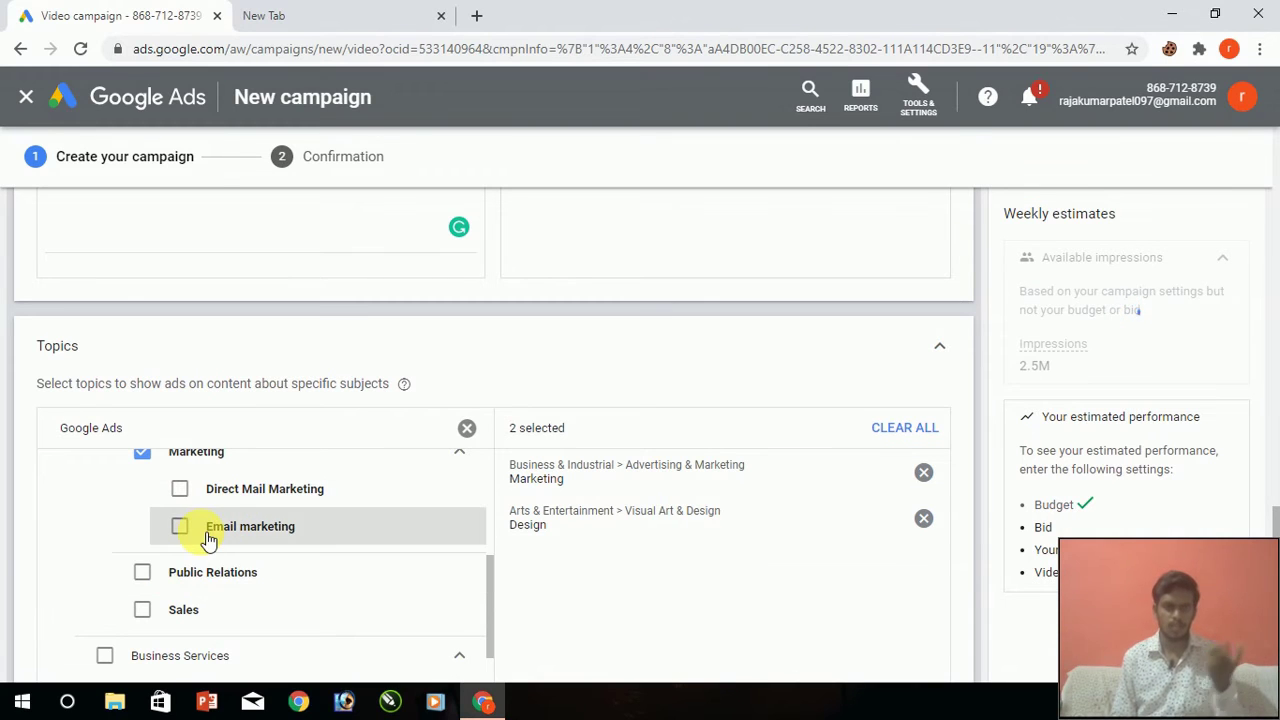
pyautogui.scroll(-1, 150, 550)
pyautogui.click(140, 478)
pyautogui.scroll(-1, 150, 605)
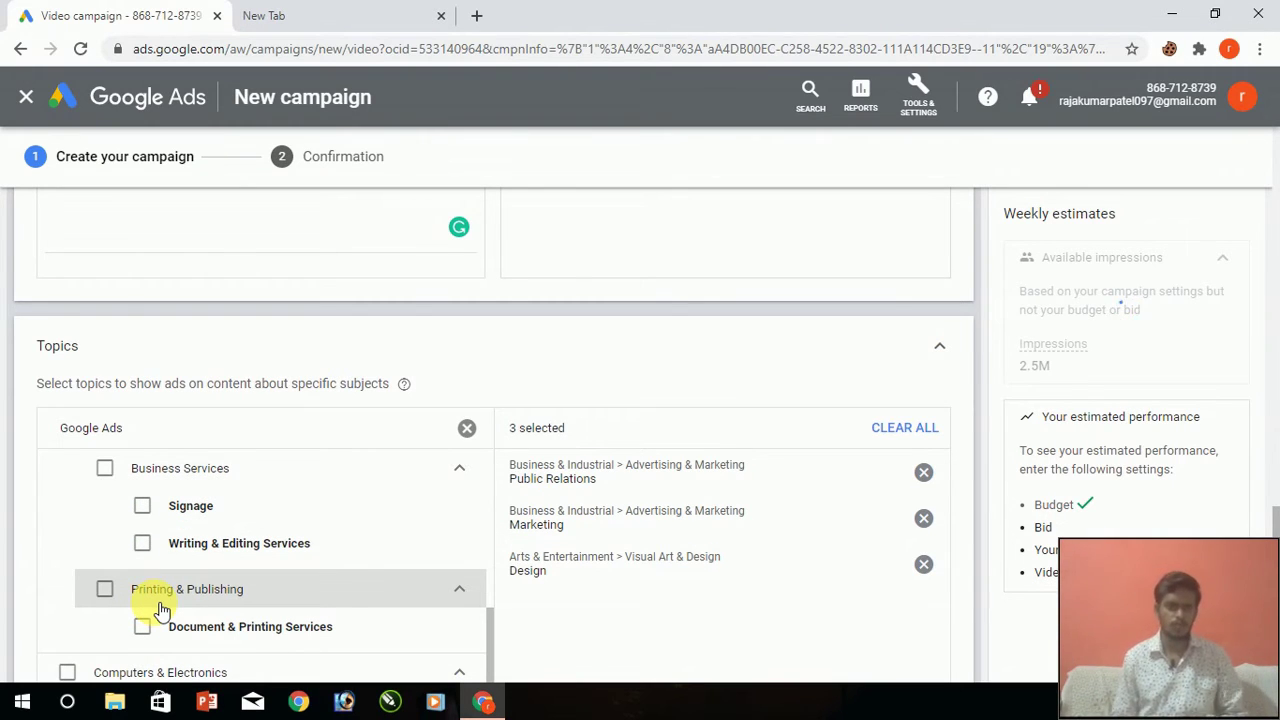
# Add the Internet & Telecom topics Search Engines, Web Services and Web Design & Development to the targeting.
pyautogui.scroll(-2, 155, 605)
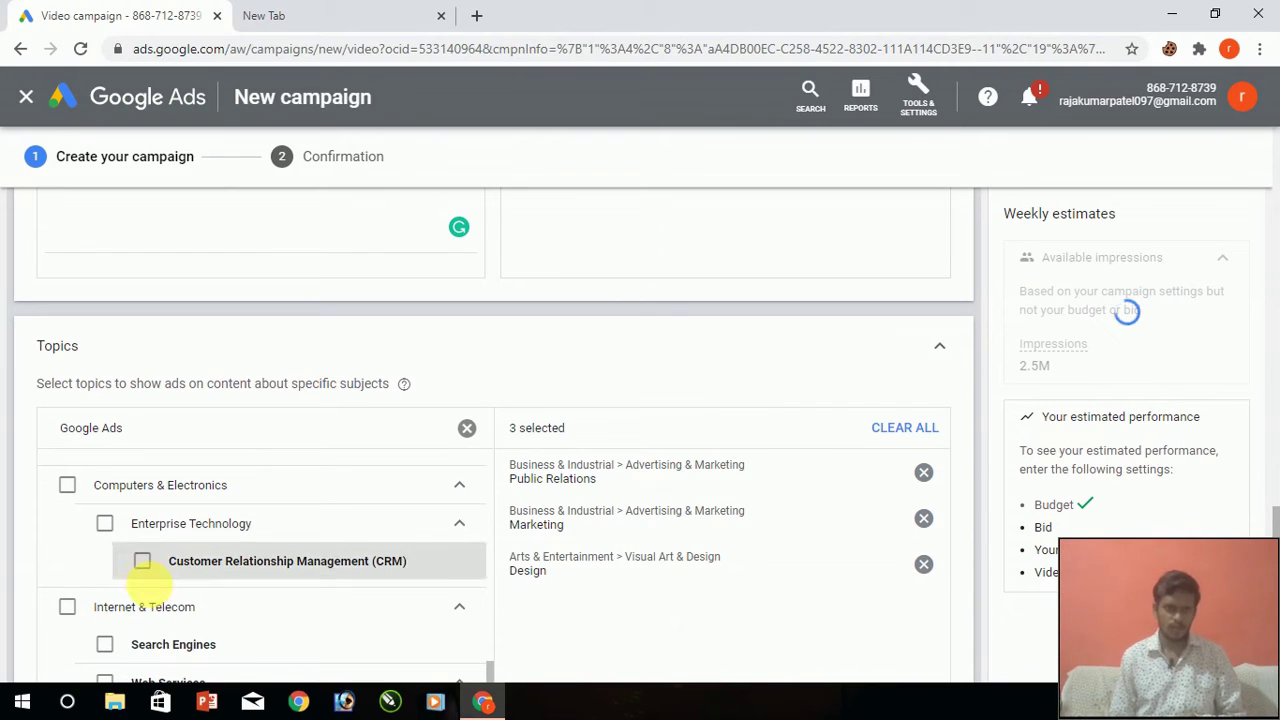
pyautogui.scroll(-1, 155, 570)
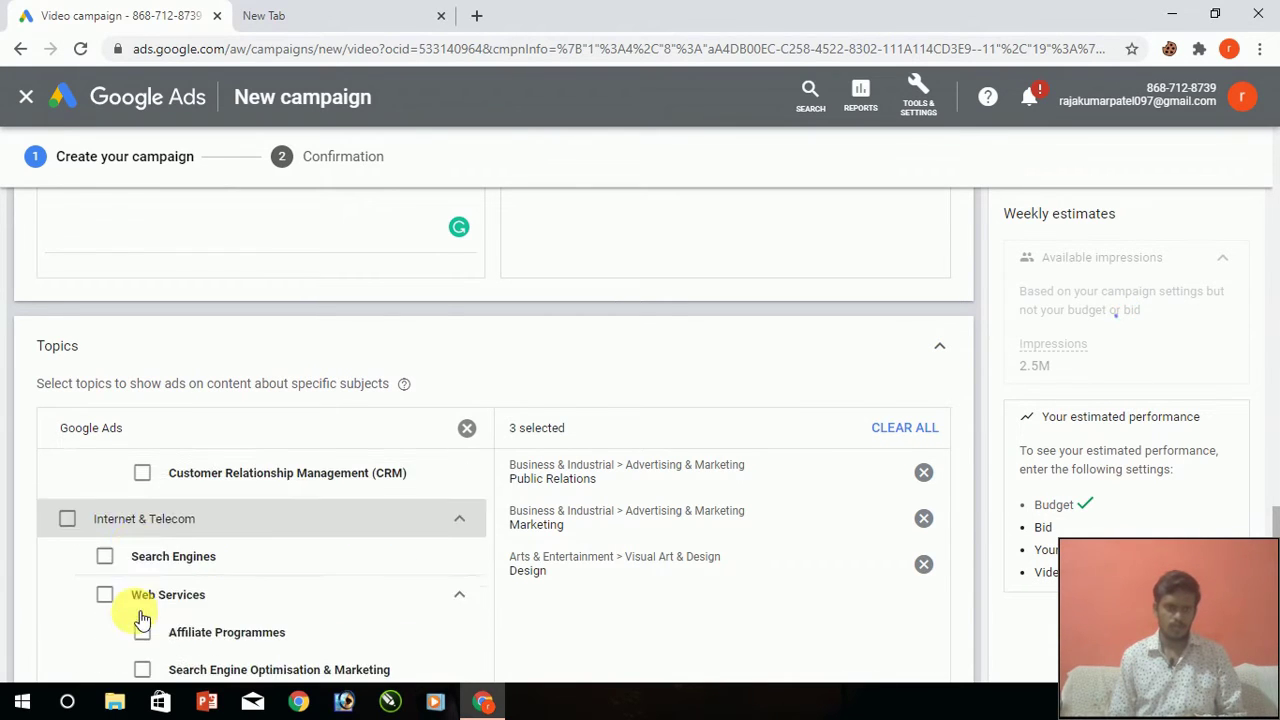
pyautogui.click(108, 550)
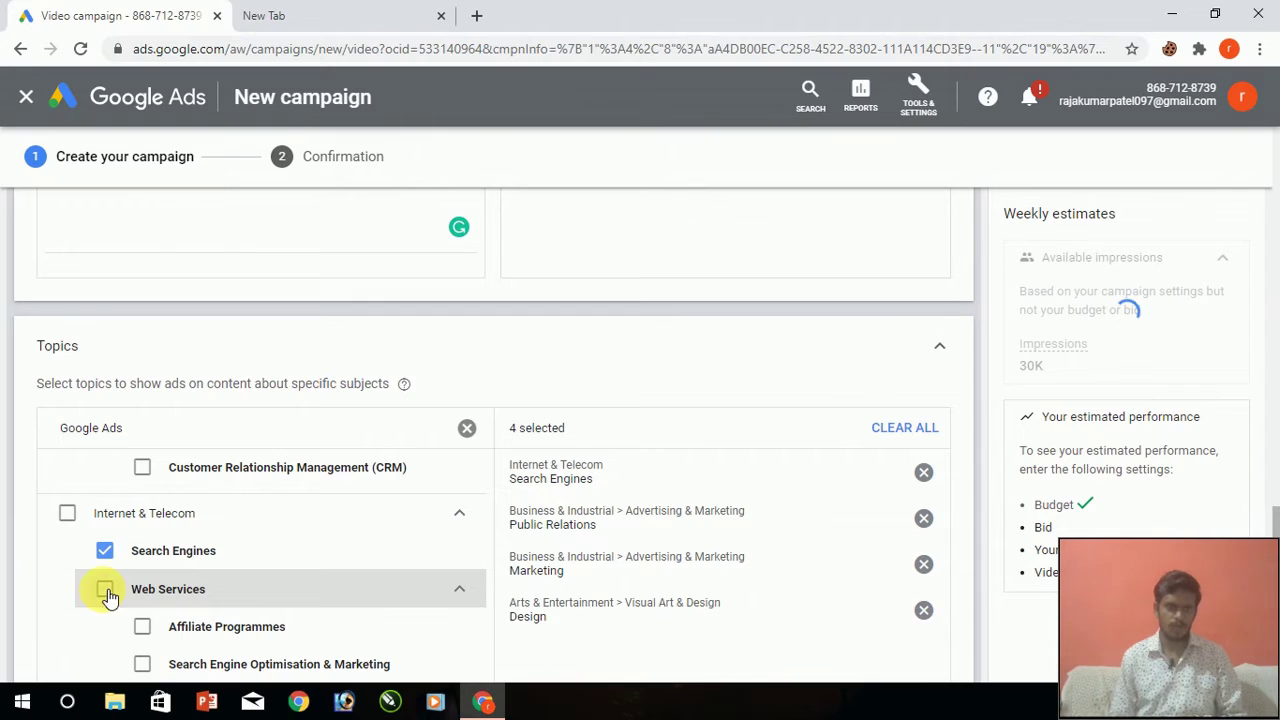
pyautogui.click(106, 592)
pyautogui.scroll(-3, 143, 603)
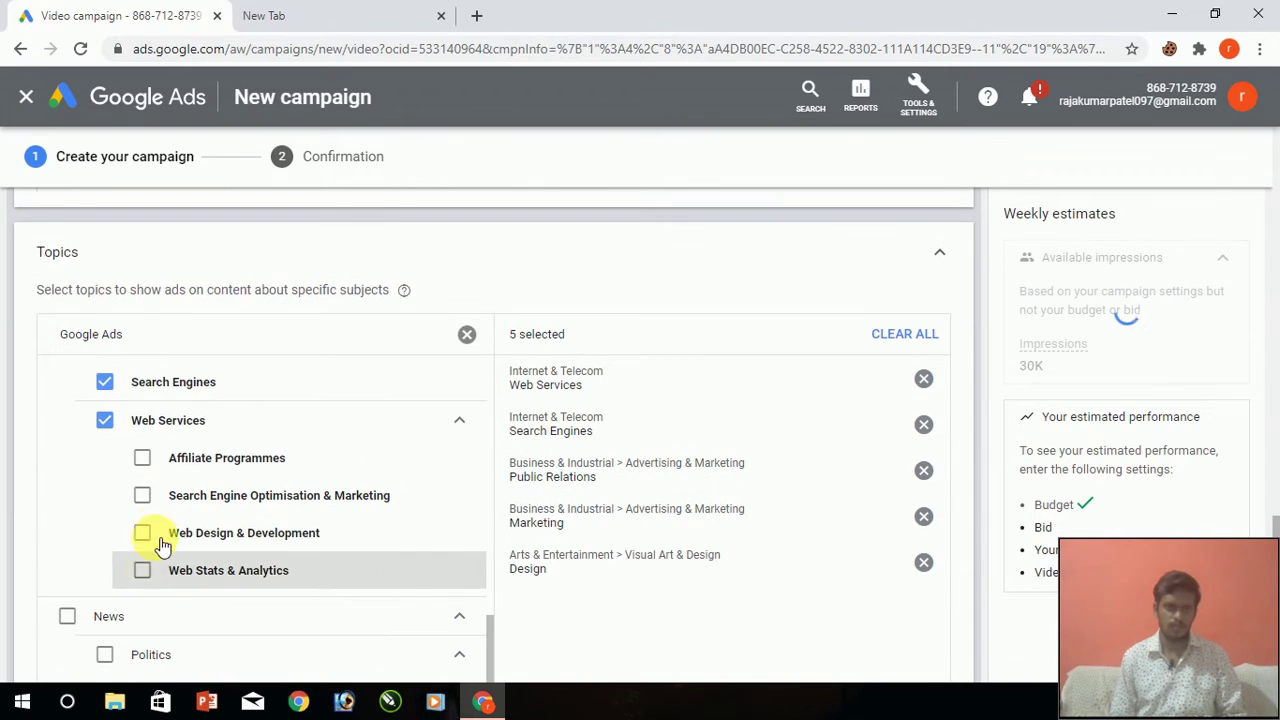
pyautogui.click(138, 534)
pyautogui.scroll(-2, 190, 593)
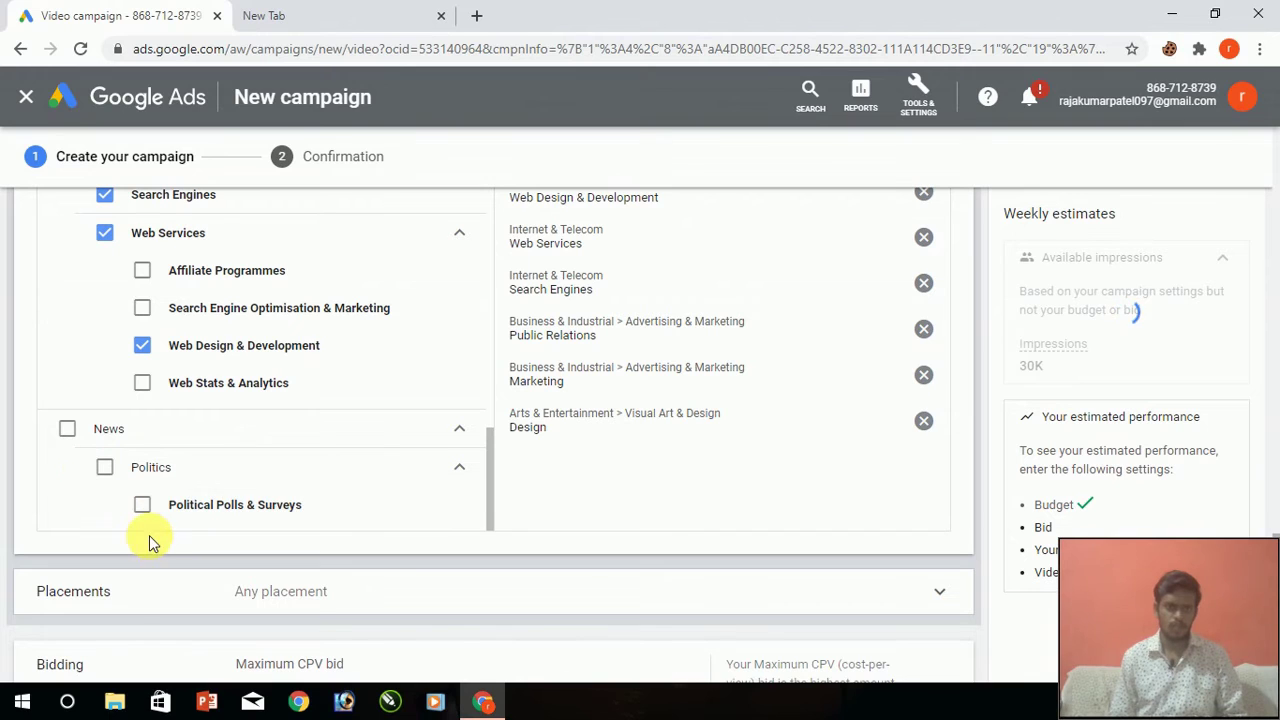
# Open the ad group's placement targeting and browse to the YouTube videos placements.
pyautogui.scroll(-1, 300, 530)
pyautogui.scroll(-1, 300, 530)
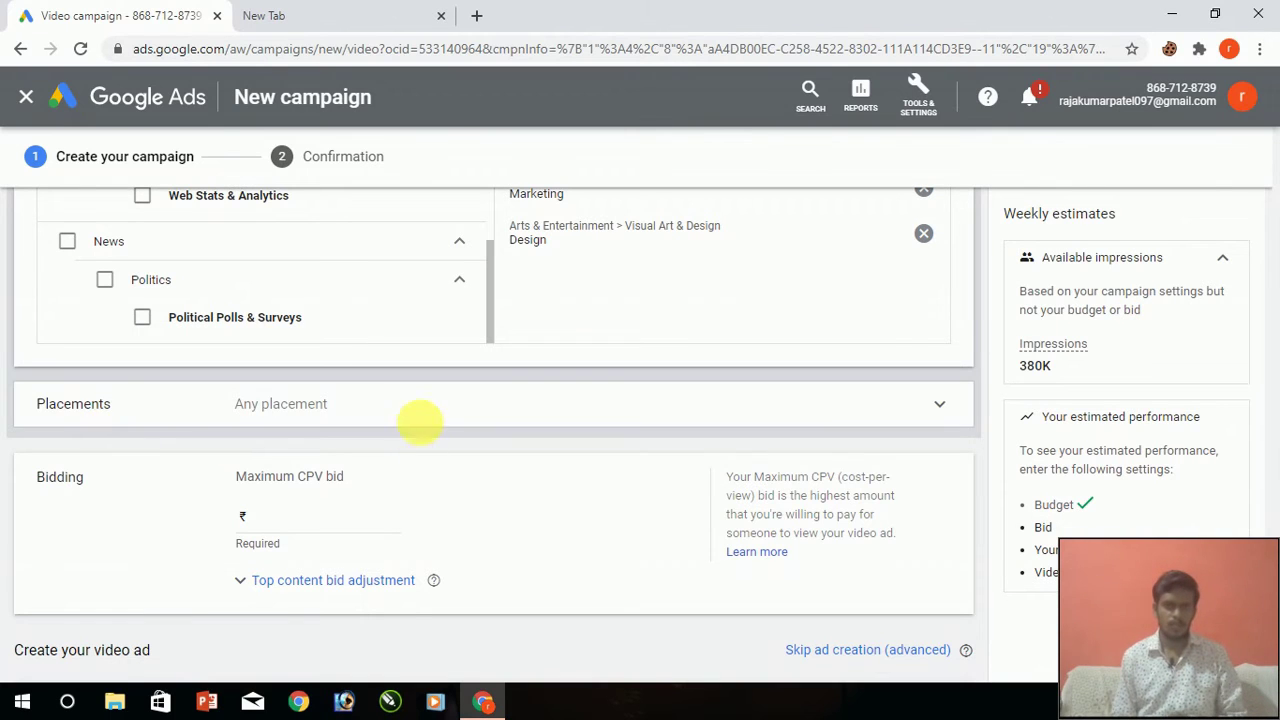
pyautogui.click(423, 415)
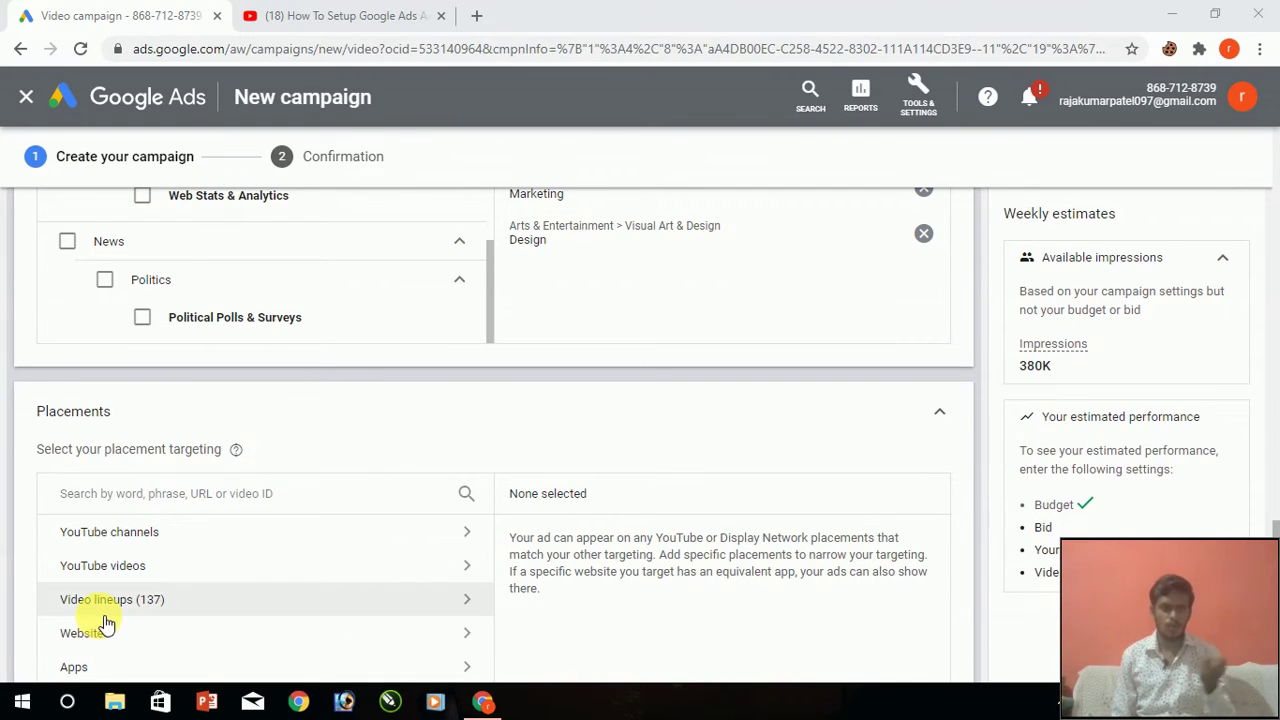
pyautogui.scroll(-1, 104, 635)
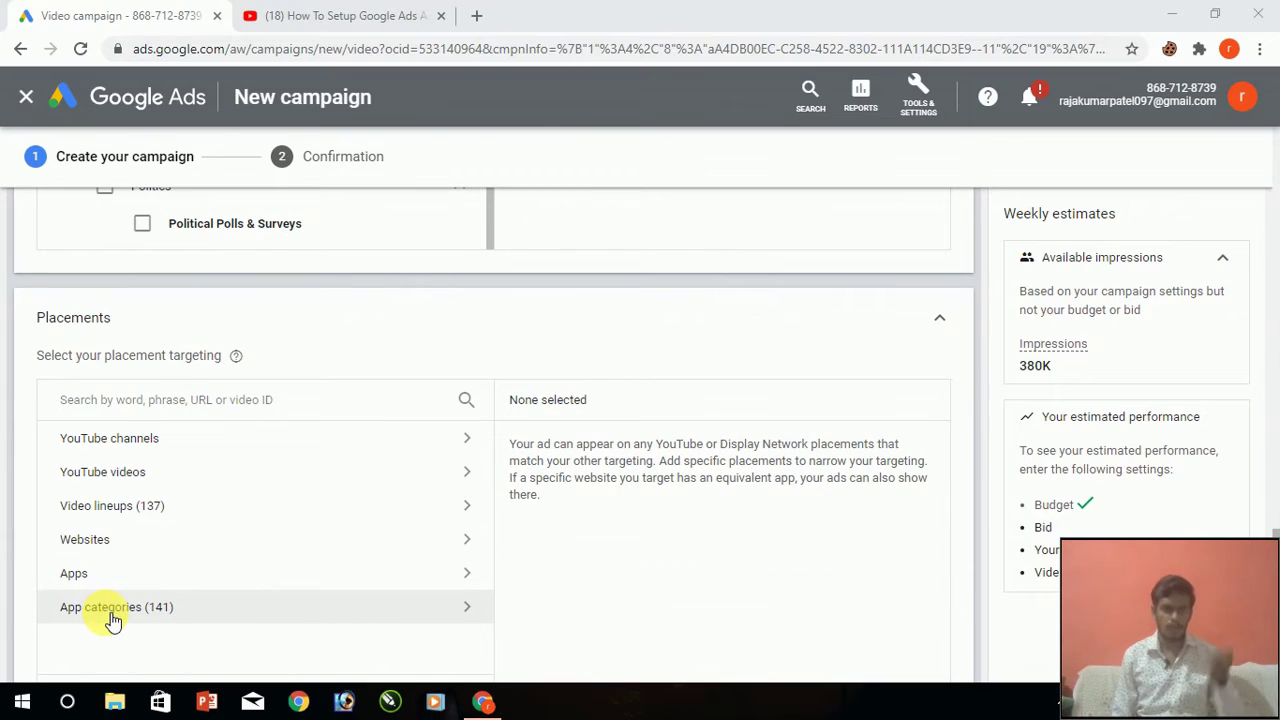
pyautogui.click(126, 482)
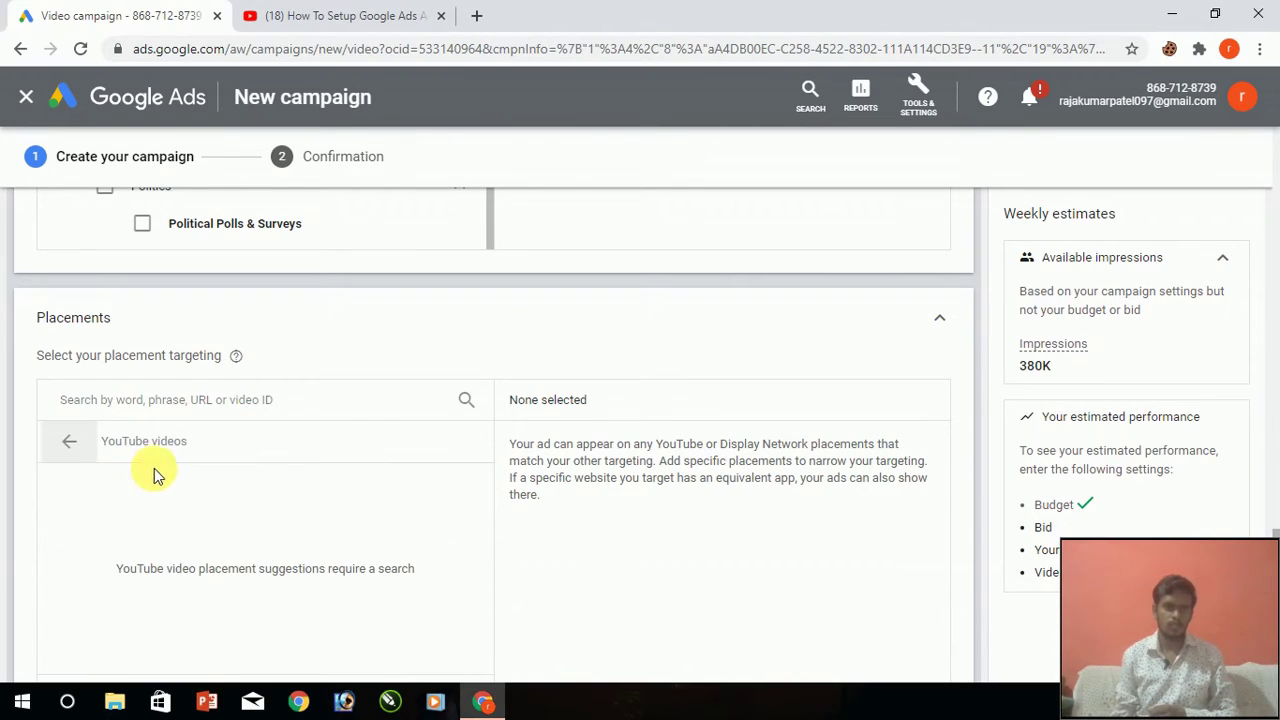
pyautogui.click(190, 399)
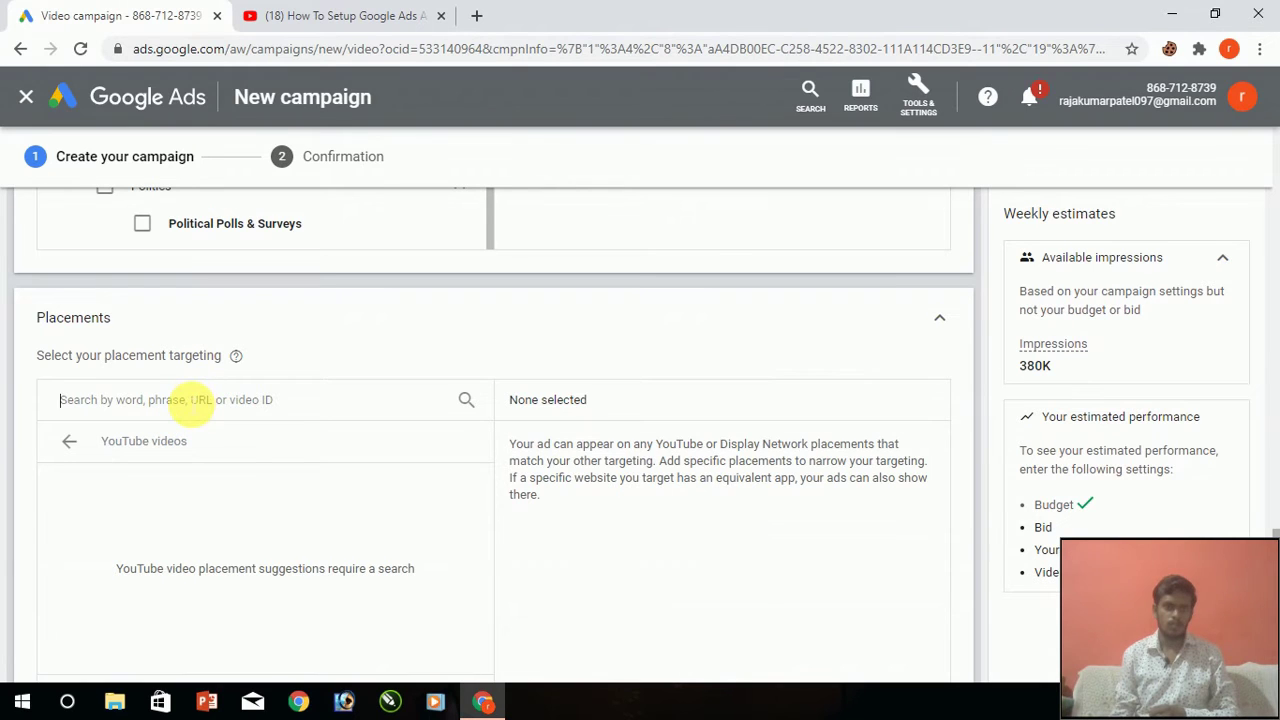
pyautogui.scroll(-1, 165, 508)
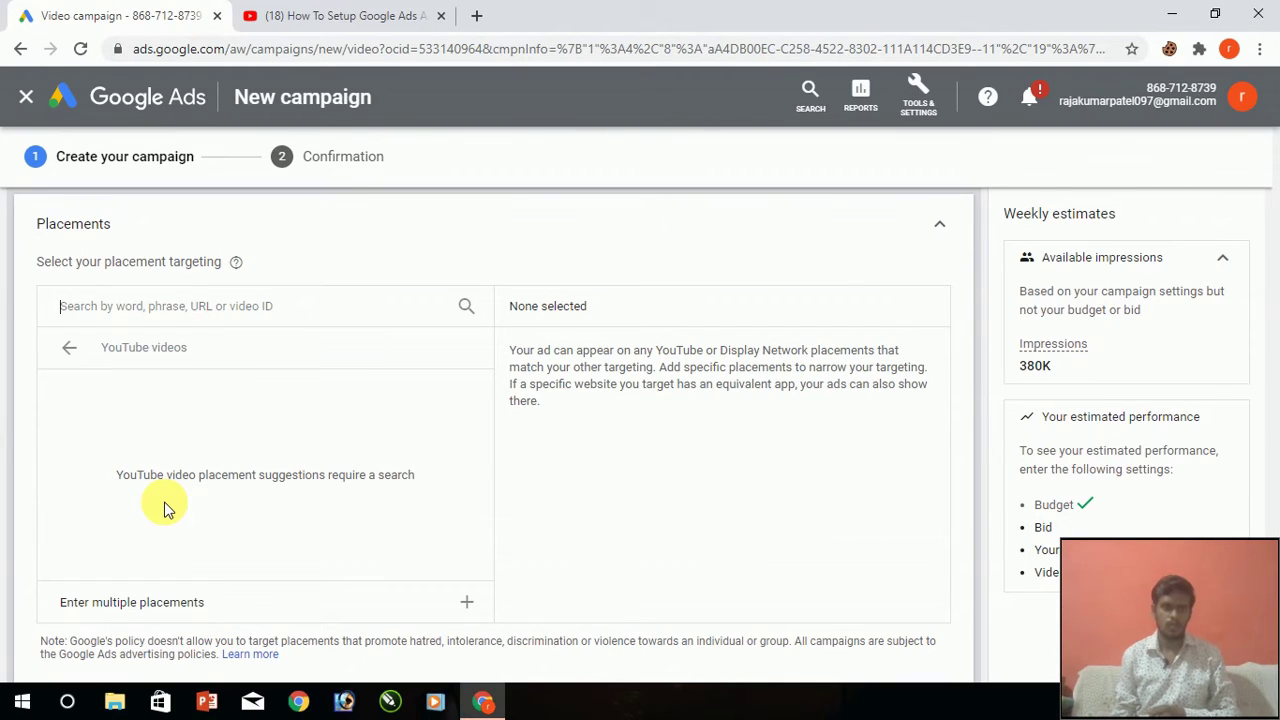
# Inspect the entry form for multiple placement URLs and close it without adding any placements.
pyautogui.scroll(-1, 166, 508)
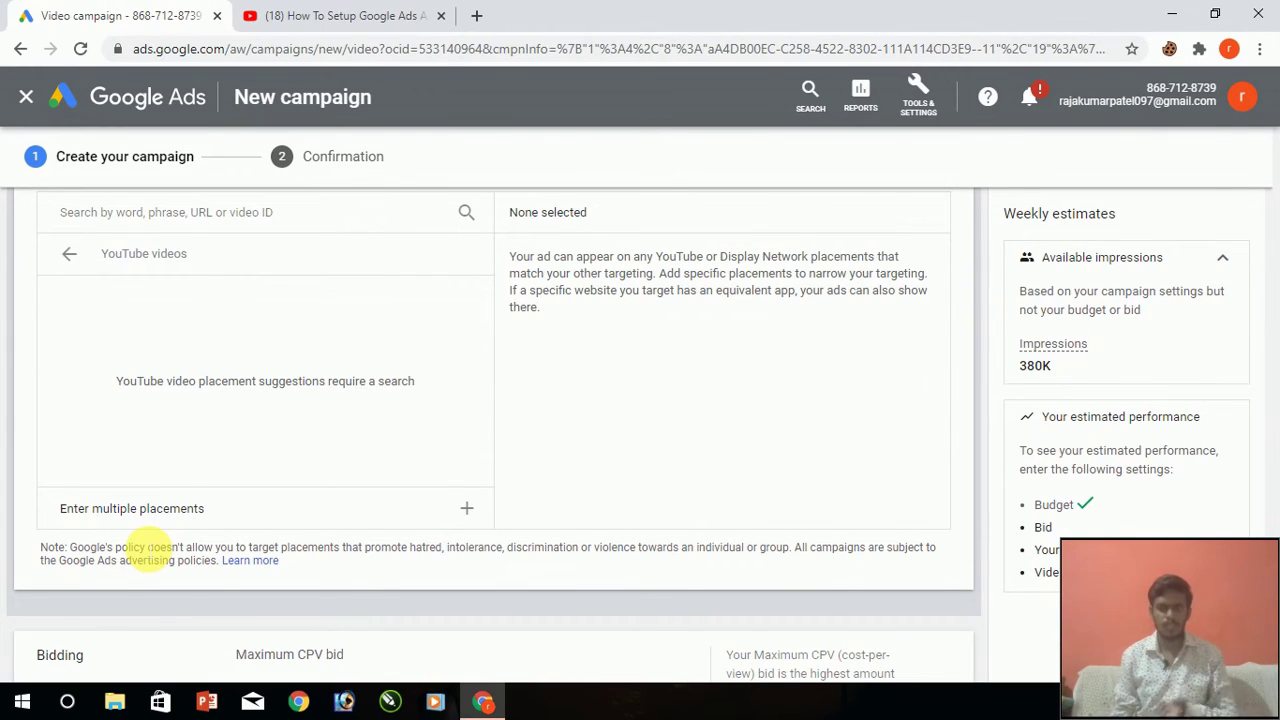
pyautogui.scroll(-1, 147, 550)
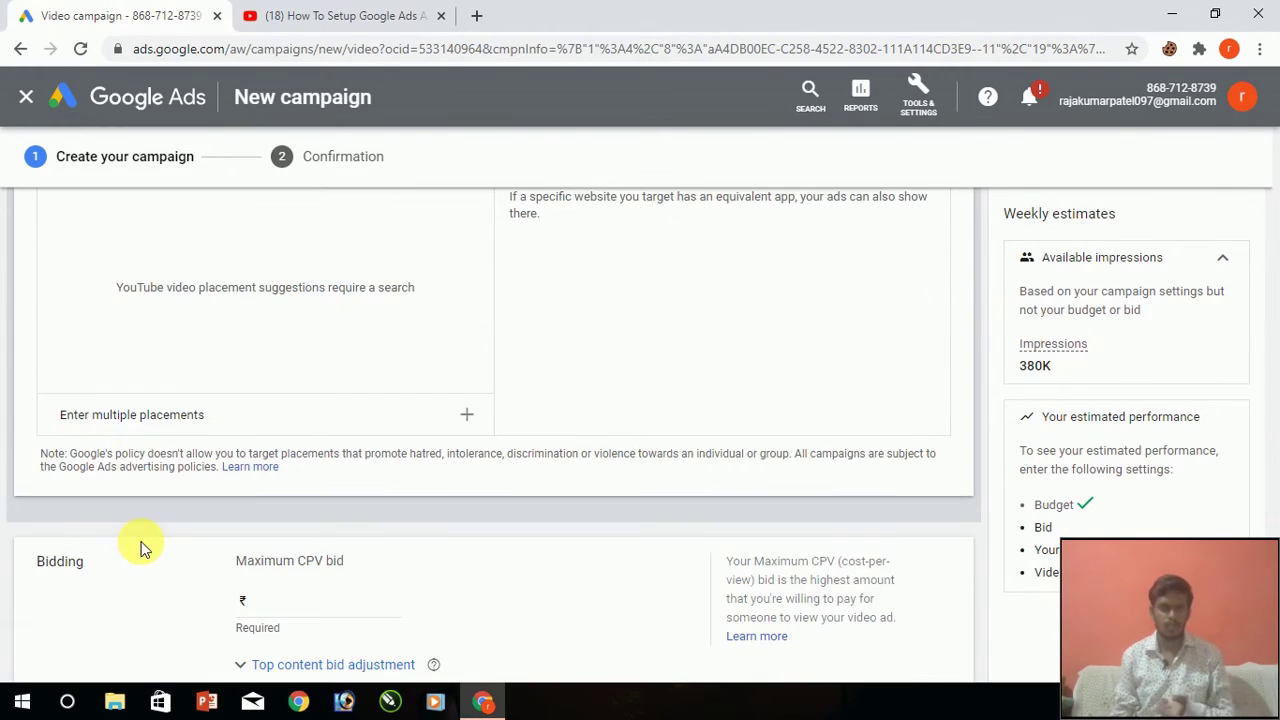
pyautogui.click(210, 414)
pyautogui.scroll(3, 205, 410)
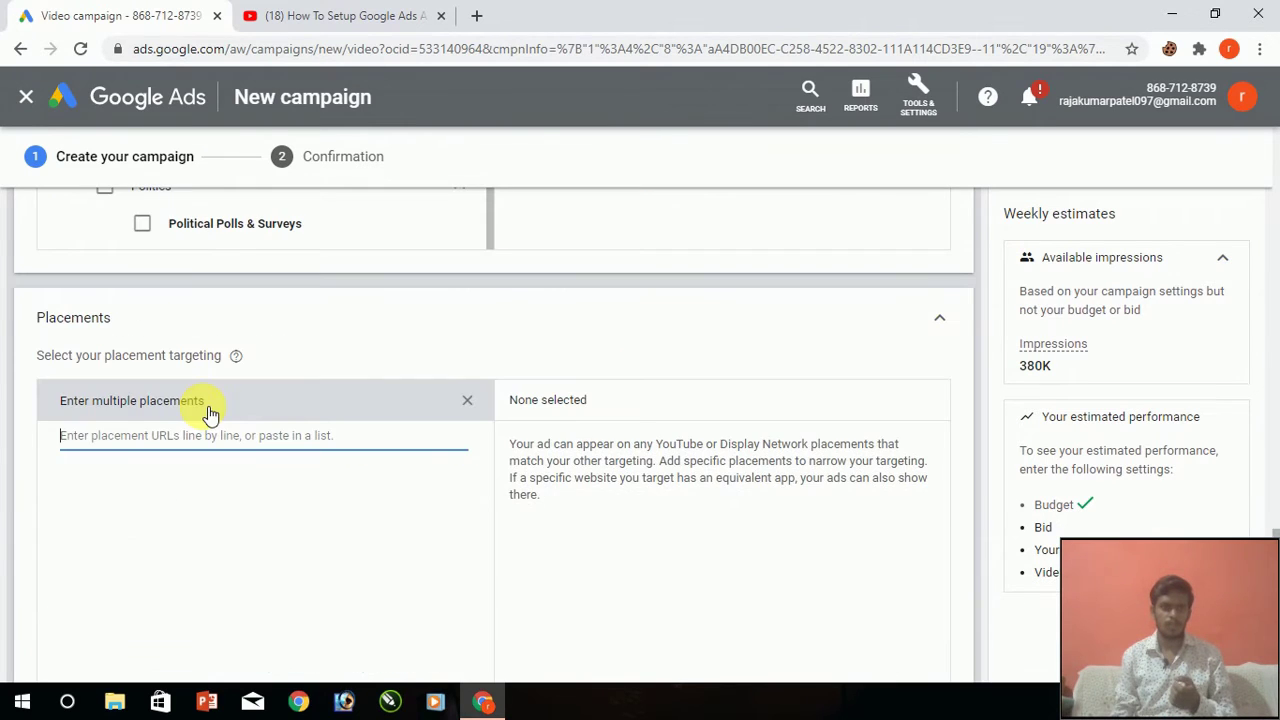
pyautogui.scroll(-1, 167, 571)
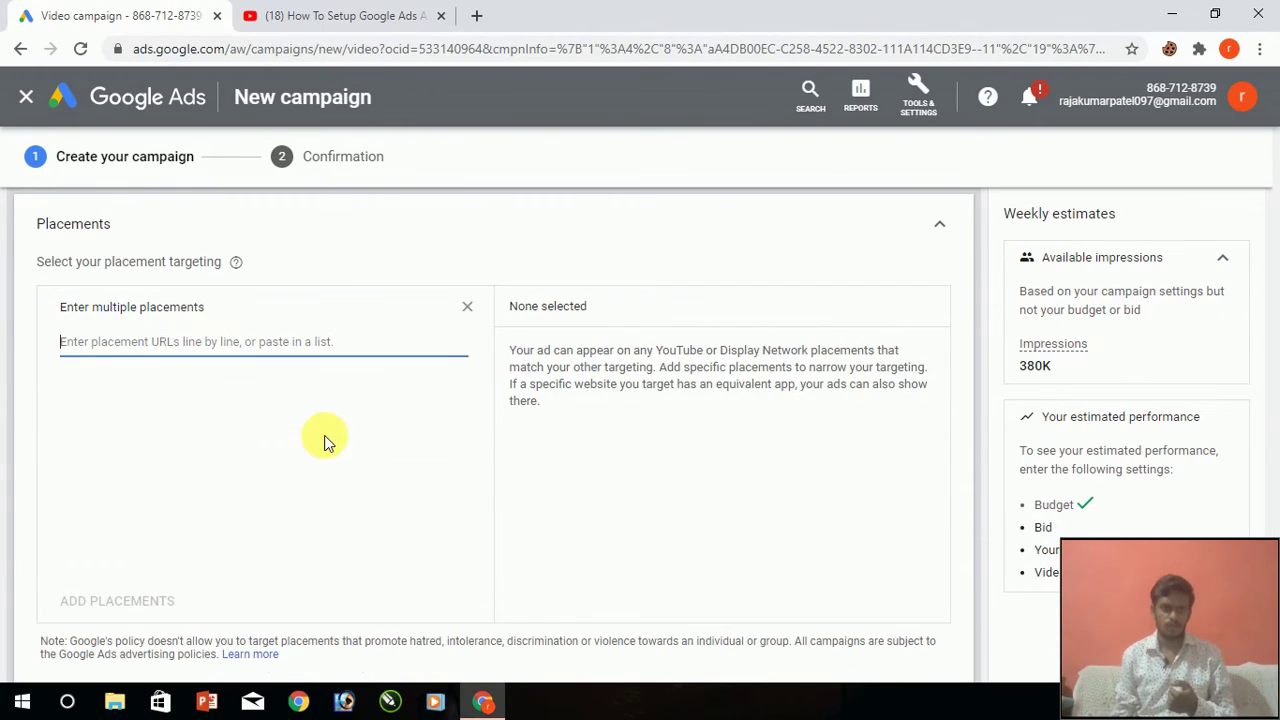
pyautogui.click(467, 307)
# Set the ad group's maximum CPV bid to ₹10.00.
pyautogui.scroll(-3, 185, 458)
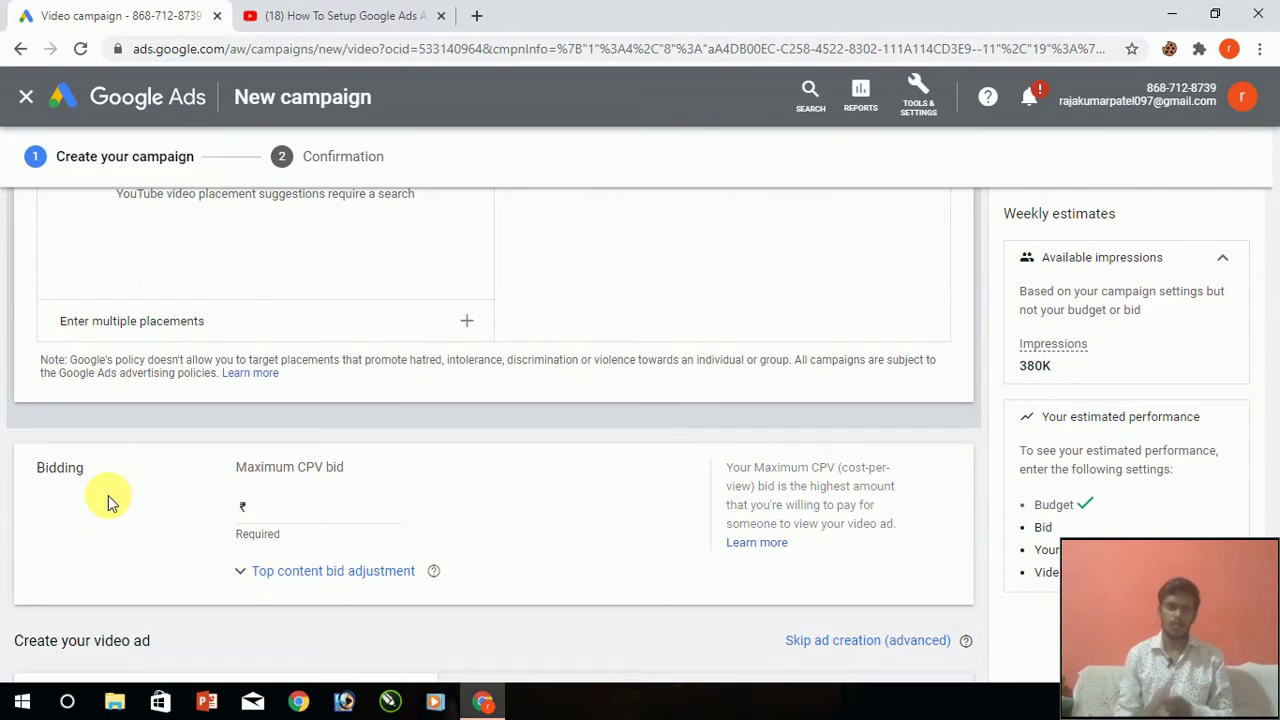
pyautogui.click(297, 515)
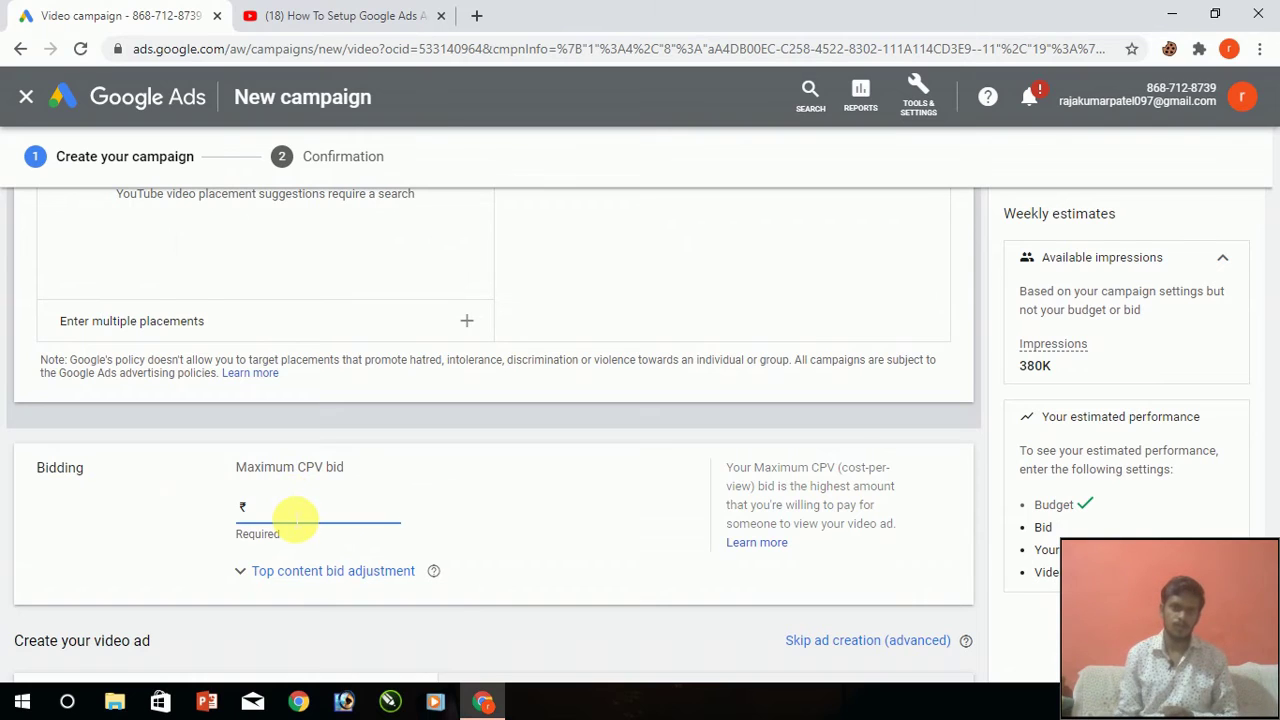
pyautogui.write('1')
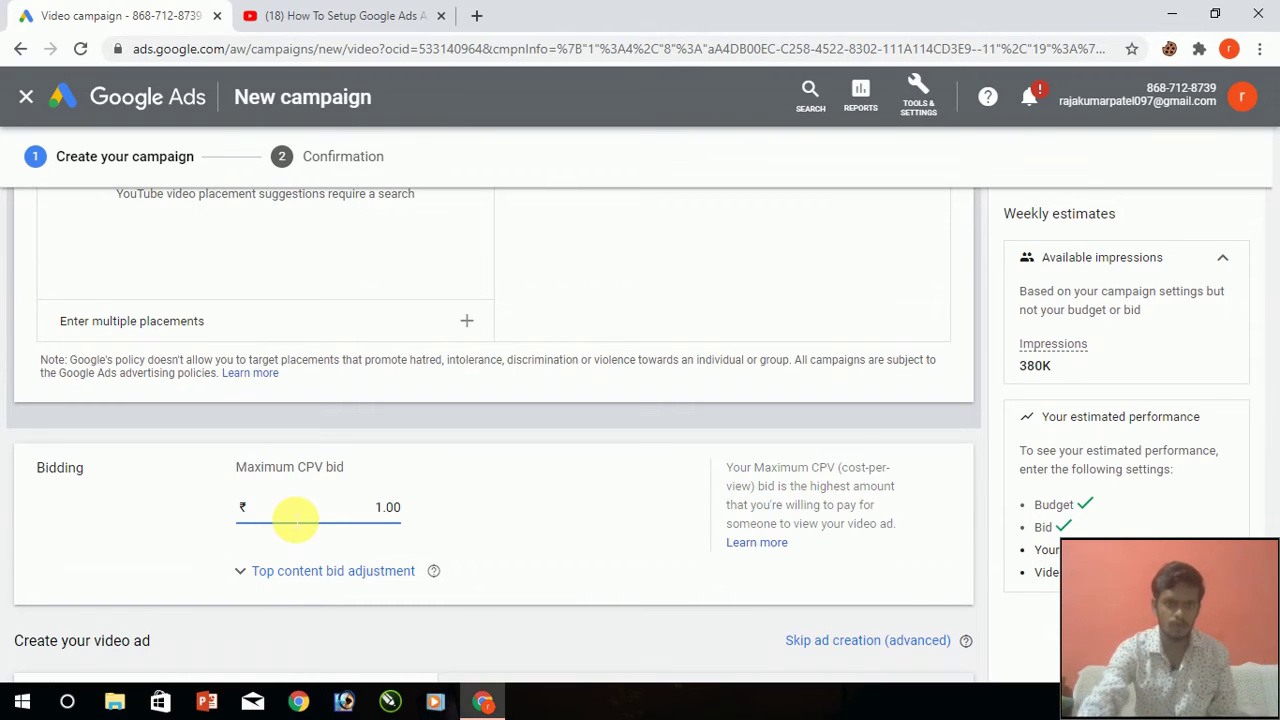
pyautogui.write('0')
# Copy the share link of the YouTube video "How To Setup Google Ads Account (AdWords)" and select that video for the ad.
pyautogui.scroll(-2, 286, 523)
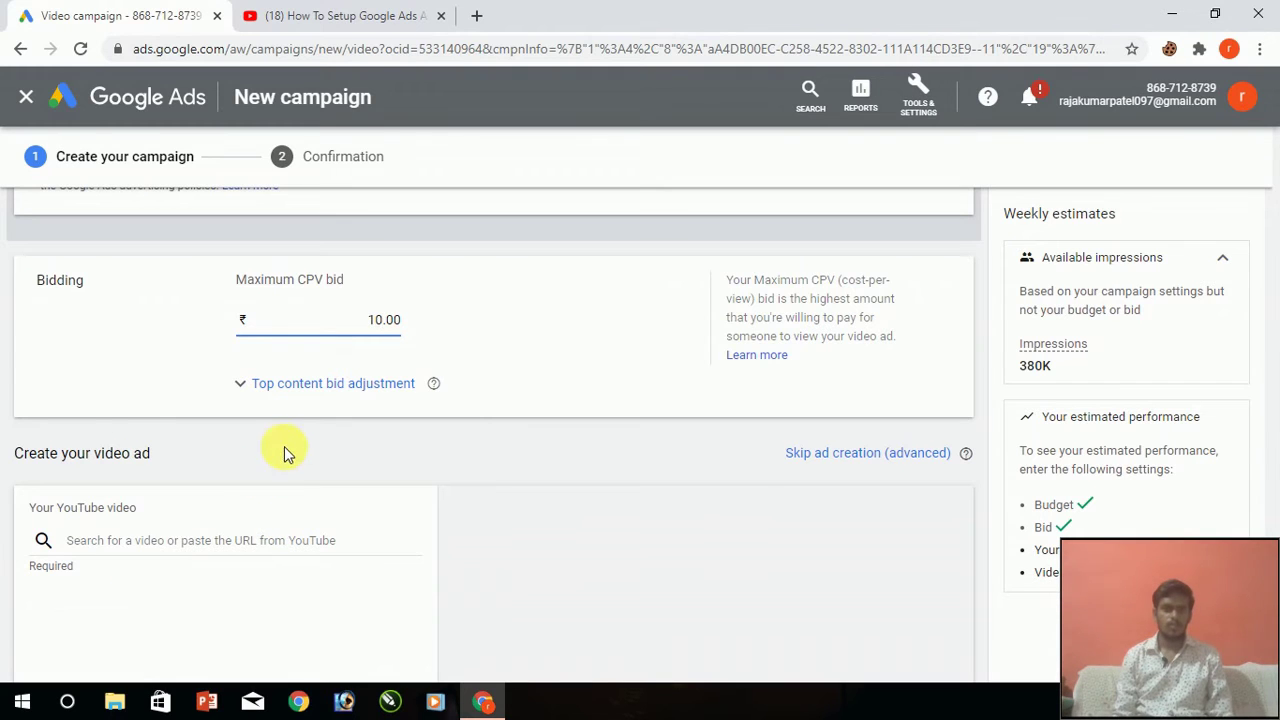
pyautogui.click(115, 532)
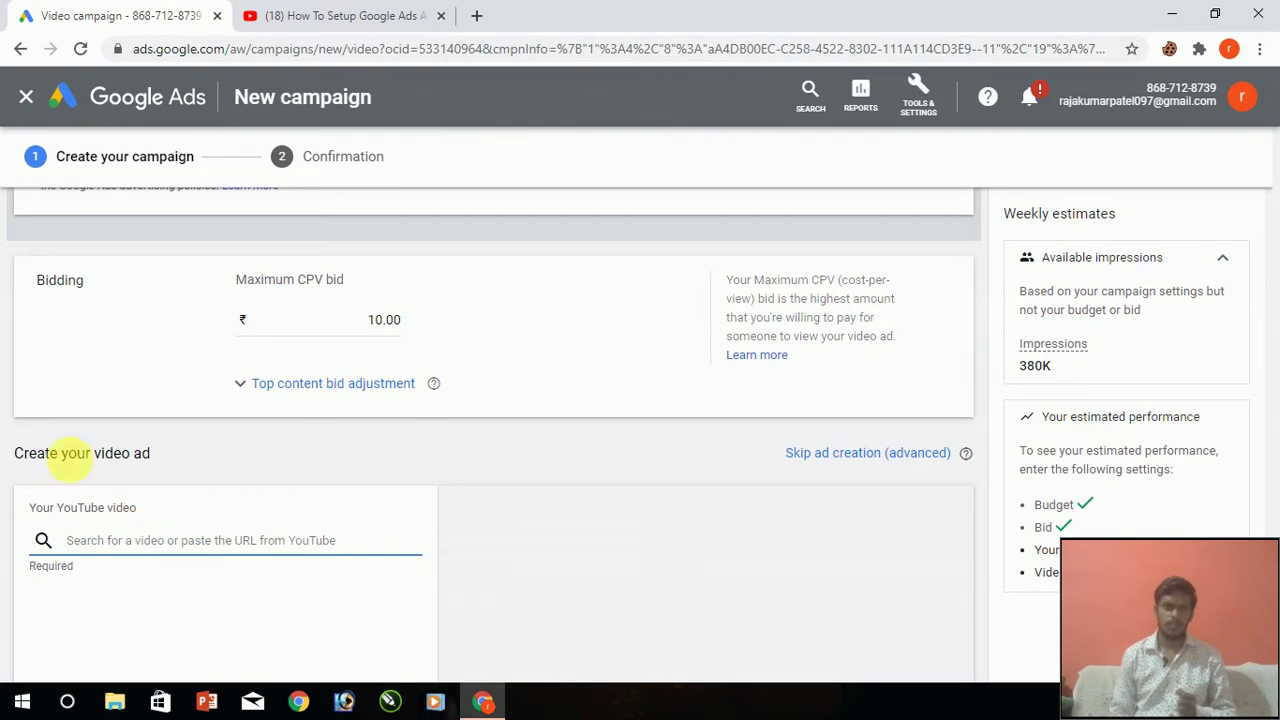
pyautogui.click(330, 15)
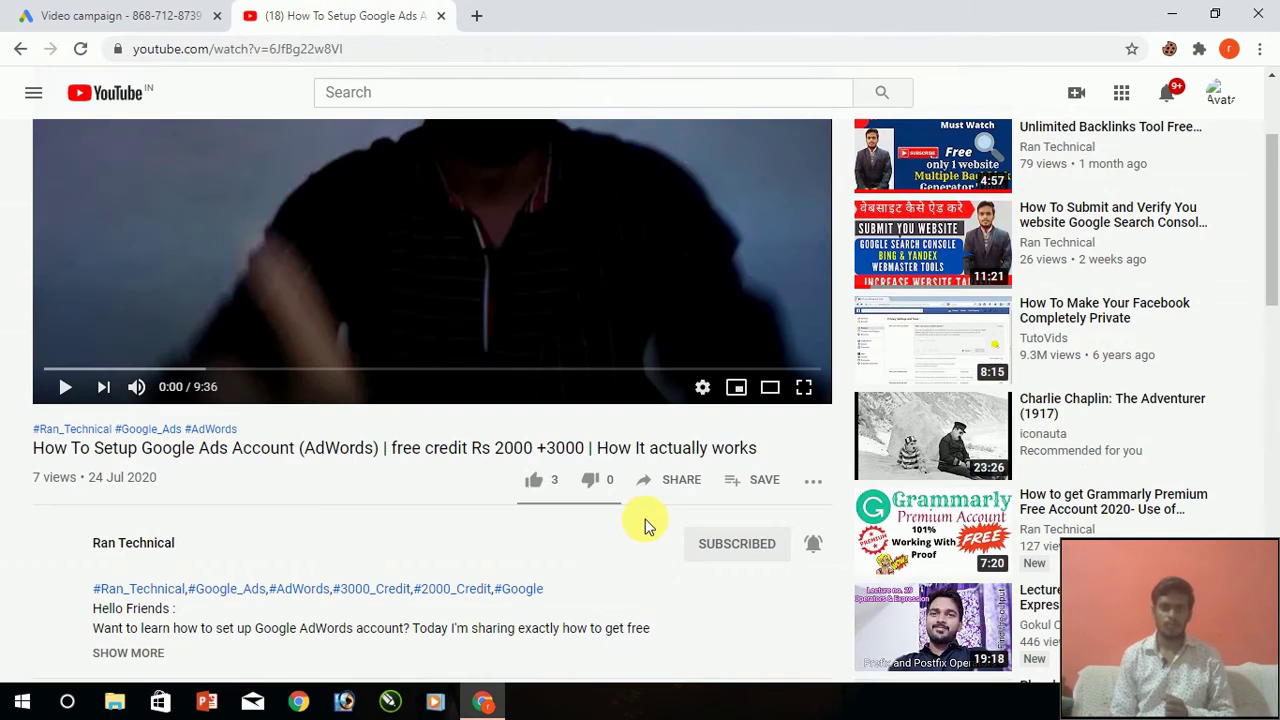
pyautogui.click(644, 488)
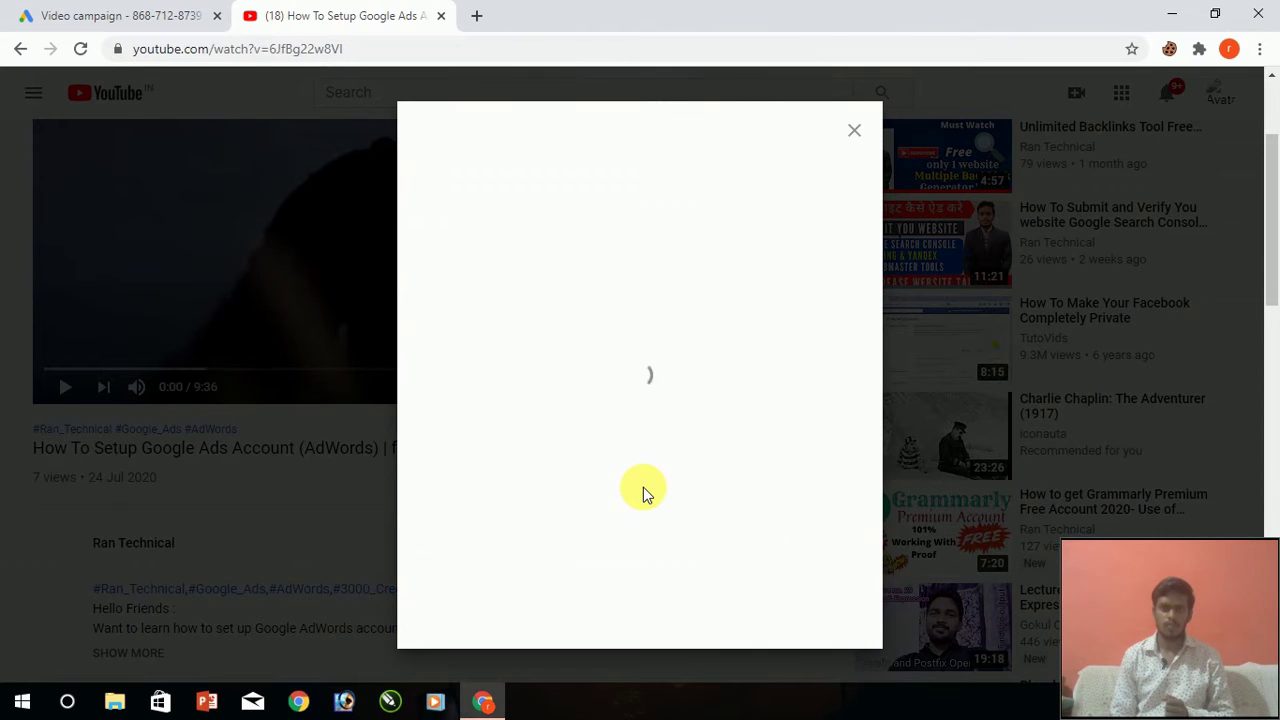
pyautogui.click(817, 413)
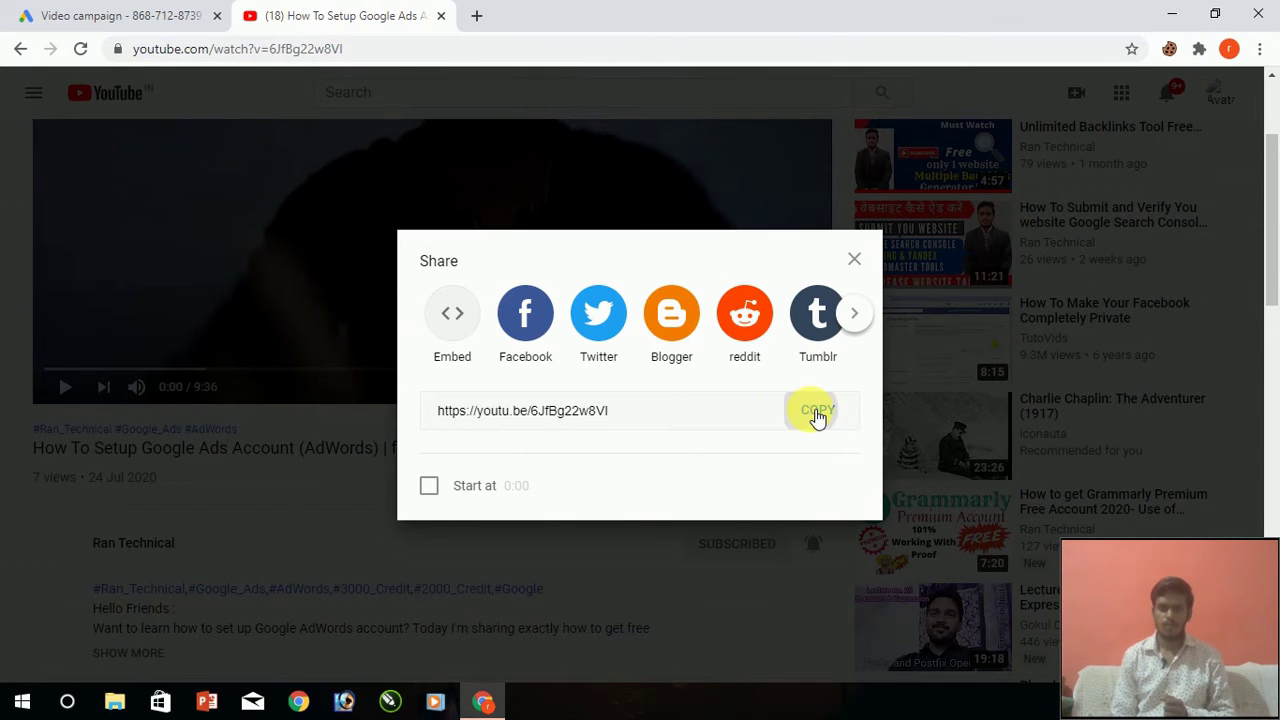
pyautogui.click(110, 14)
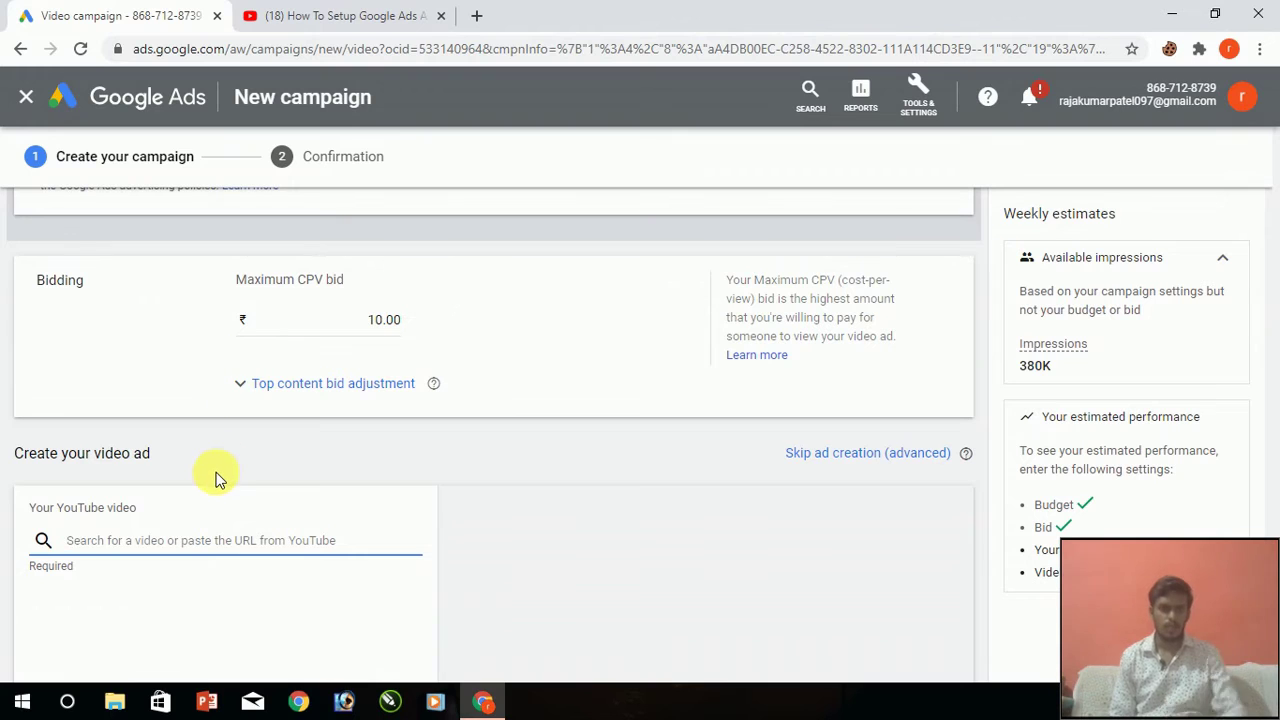
pyautogui.hotkey('ctrl', 'v')
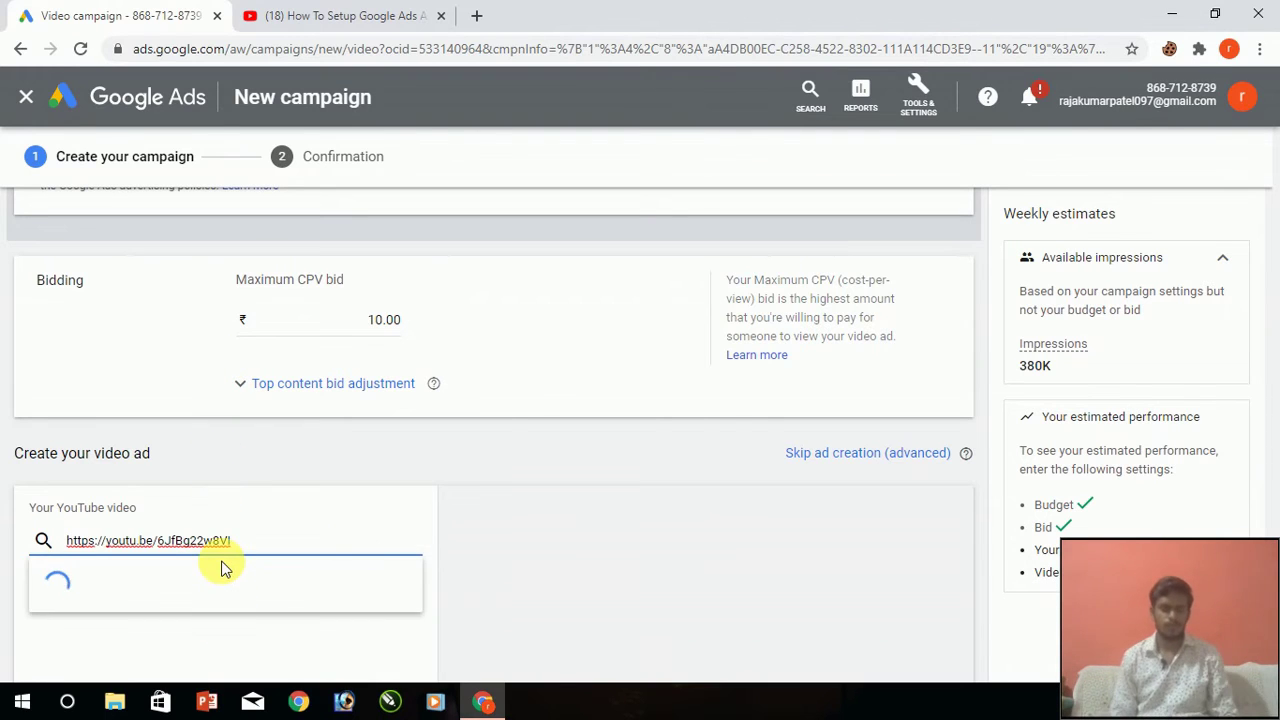
pyautogui.click(45, 575)
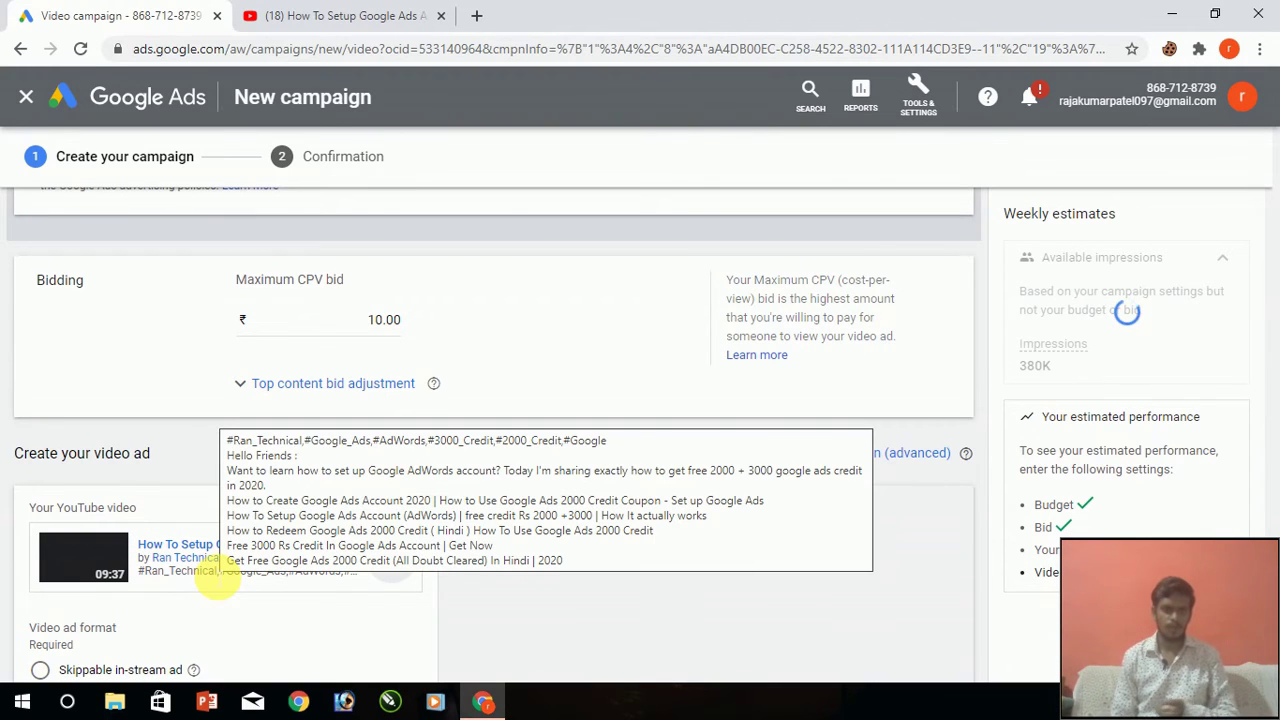
# Preview the Skippable in-stream ad format and choose Video discovery ad as the video ad format.
pyautogui.scroll(-1, 215, 580)
pyautogui.scroll(-1, 214, 543)
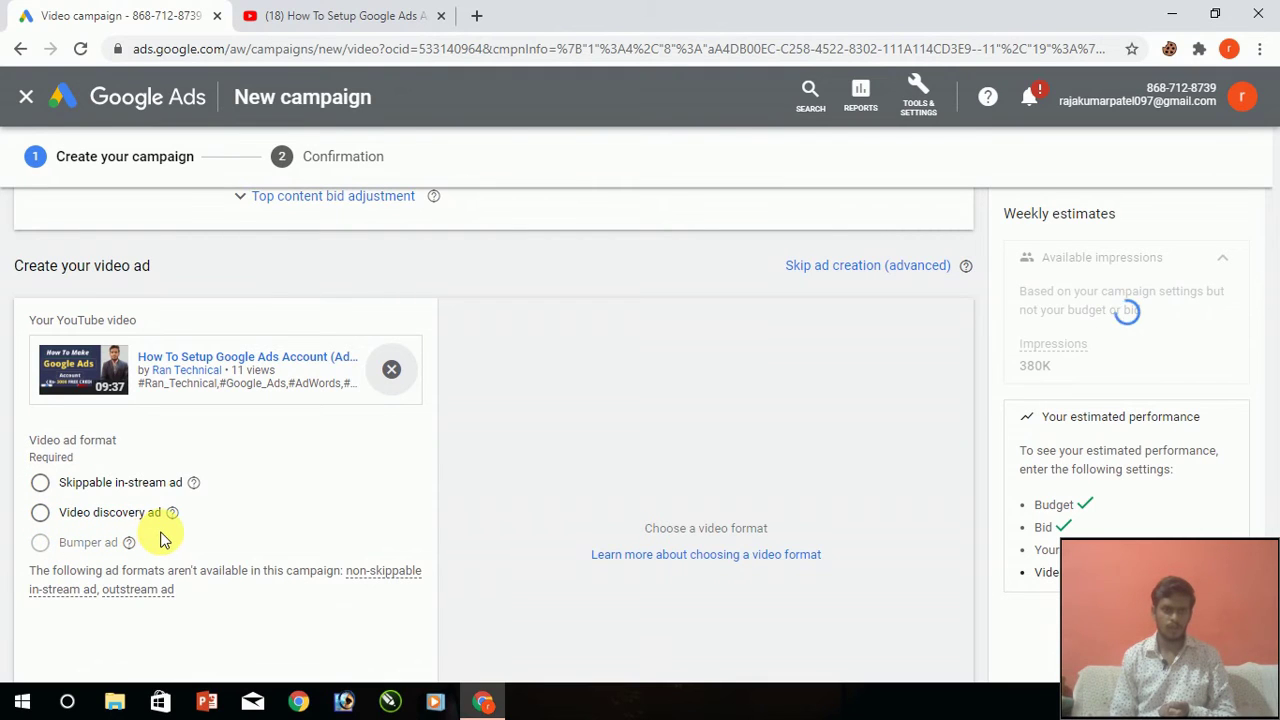
pyautogui.click(40, 512)
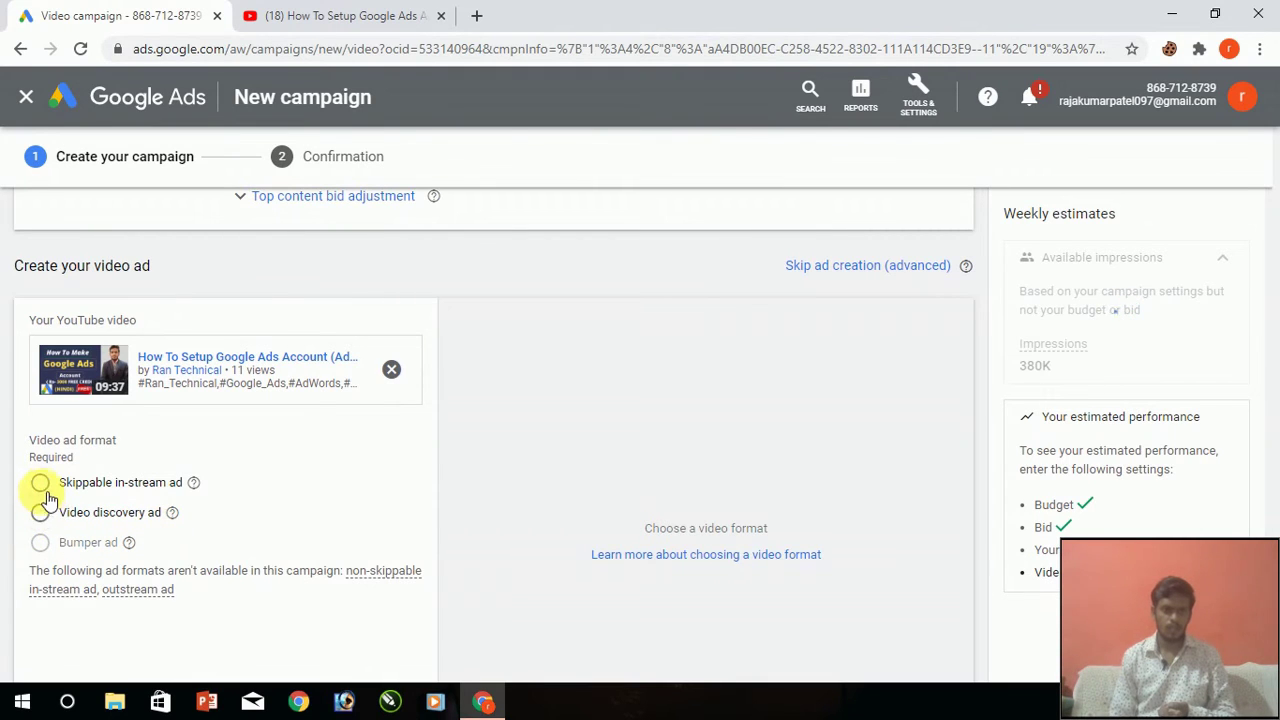
pyautogui.click(40, 483)
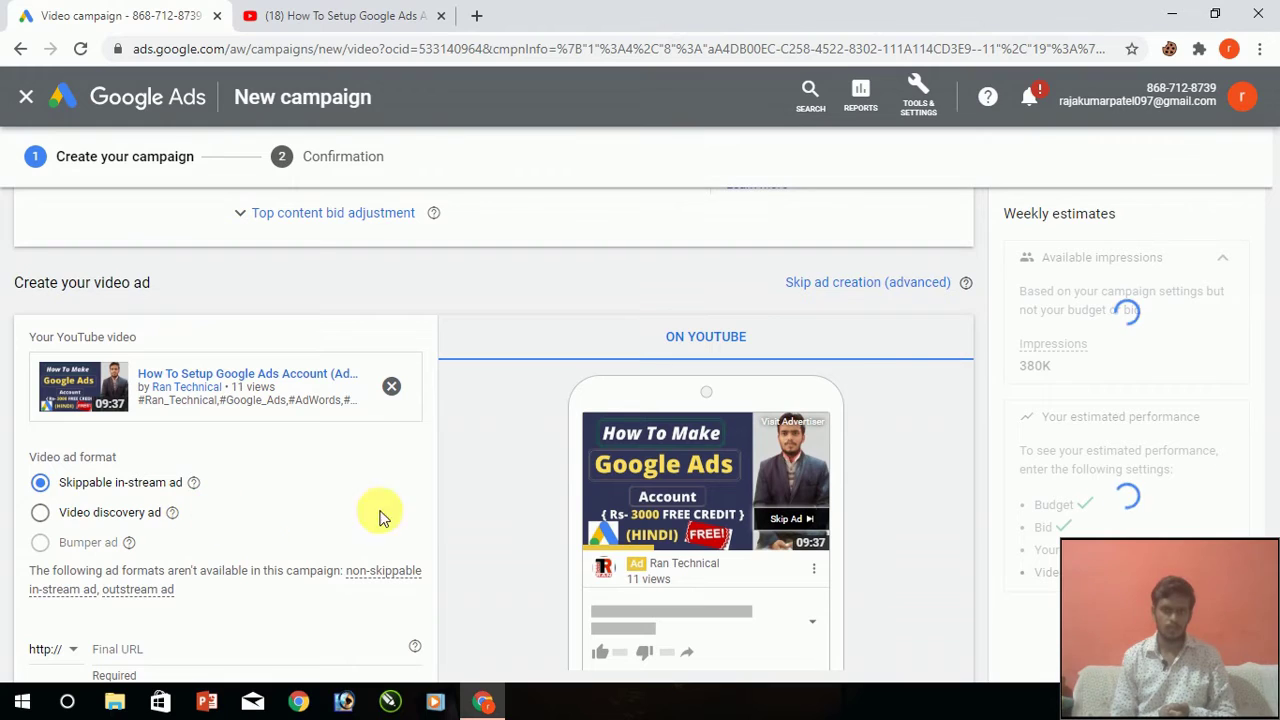
pyautogui.scroll(-1, 378, 545)
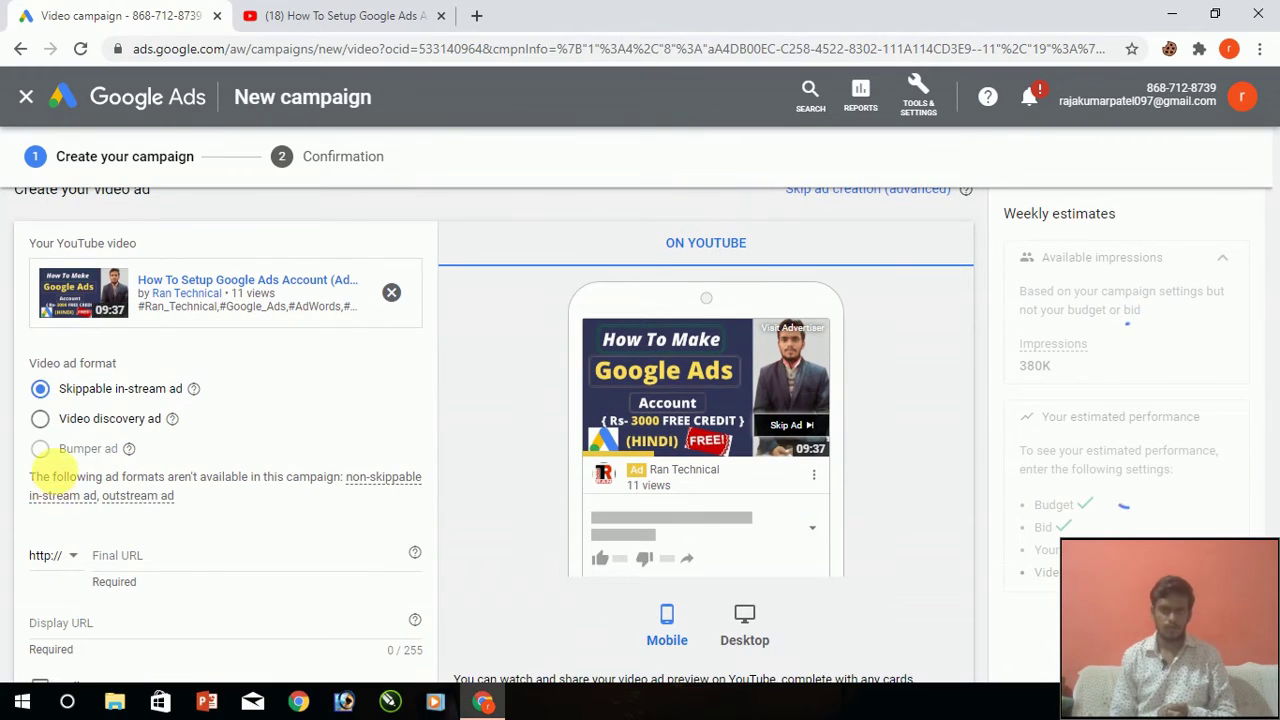
pyautogui.click(44, 424)
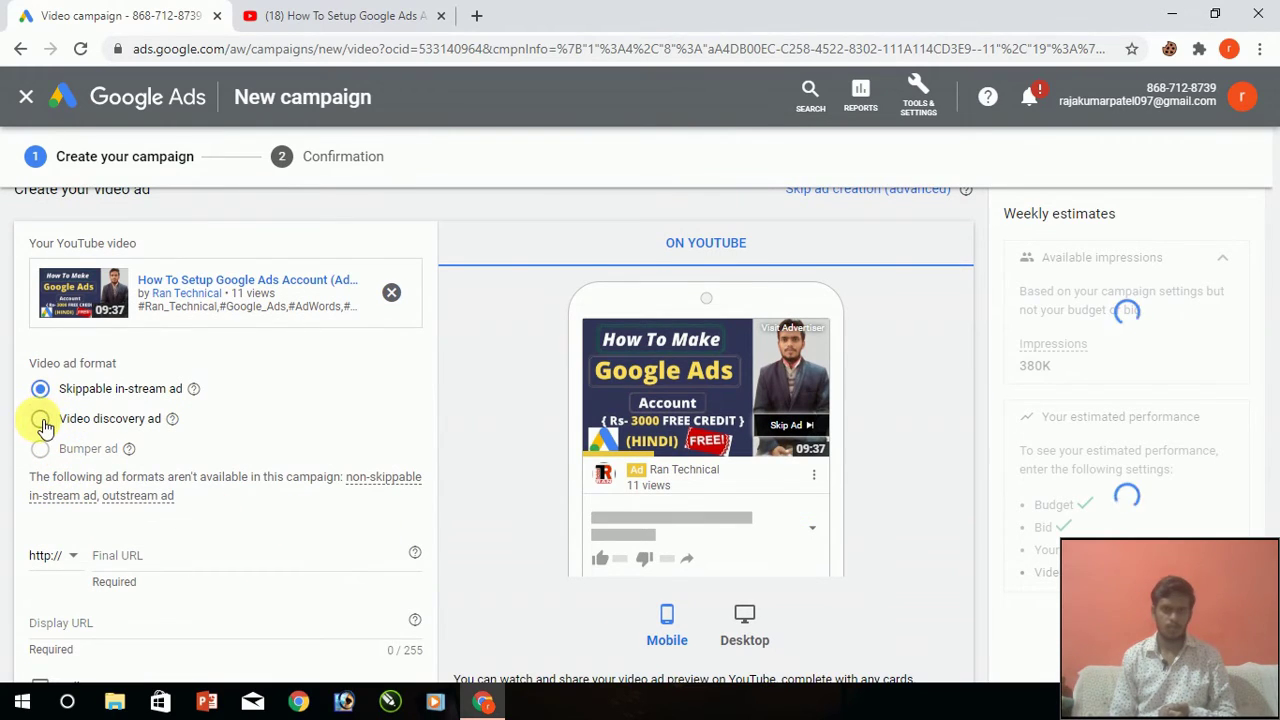
# Copy the video's full title from its YouTube page and enter it as the ad's headline.
pyautogui.scroll(-1, 634, 511)
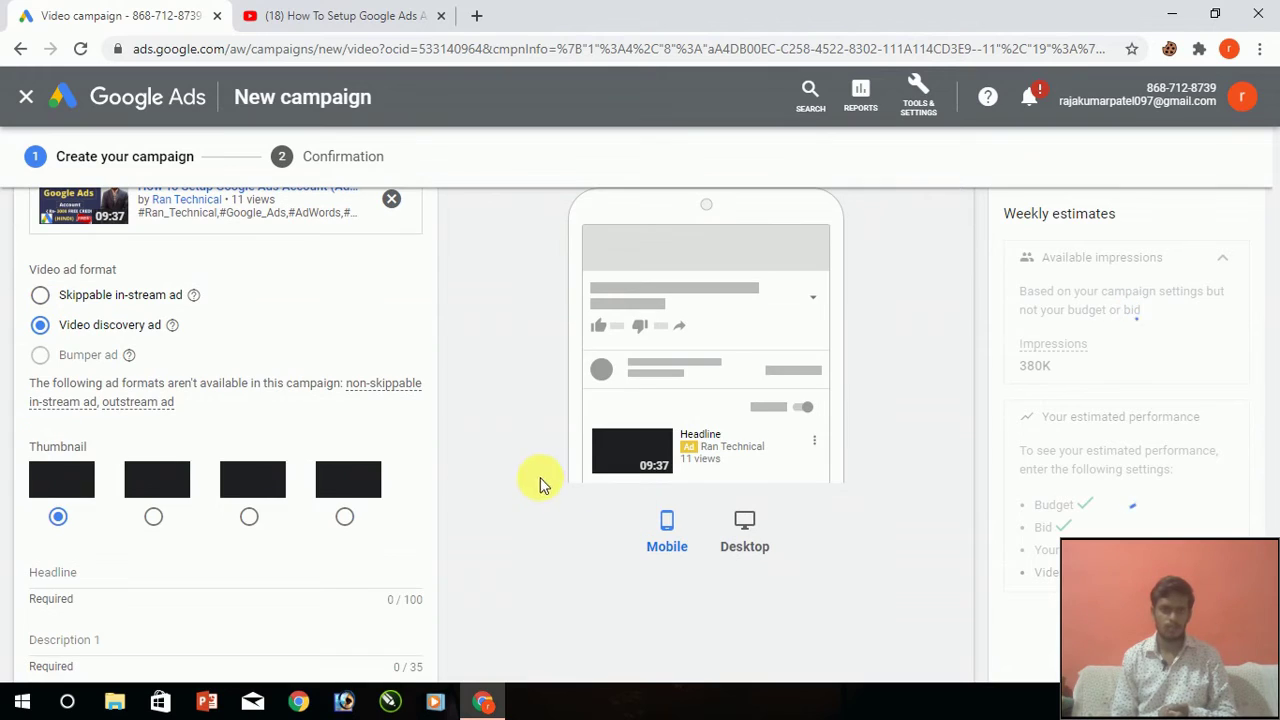
pyautogui.scroll(-1, 177, 512)
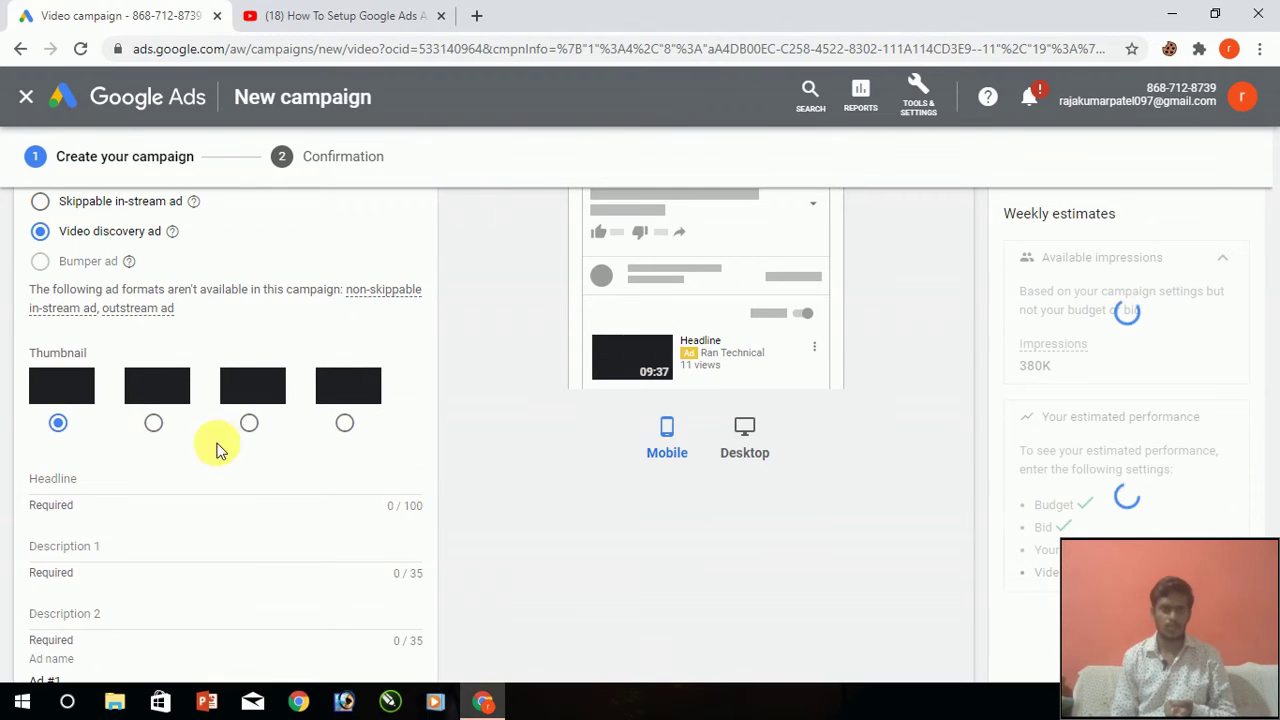
pyautogui.scroll(-1, 134, 380)
pyautogui.click(92, 396)
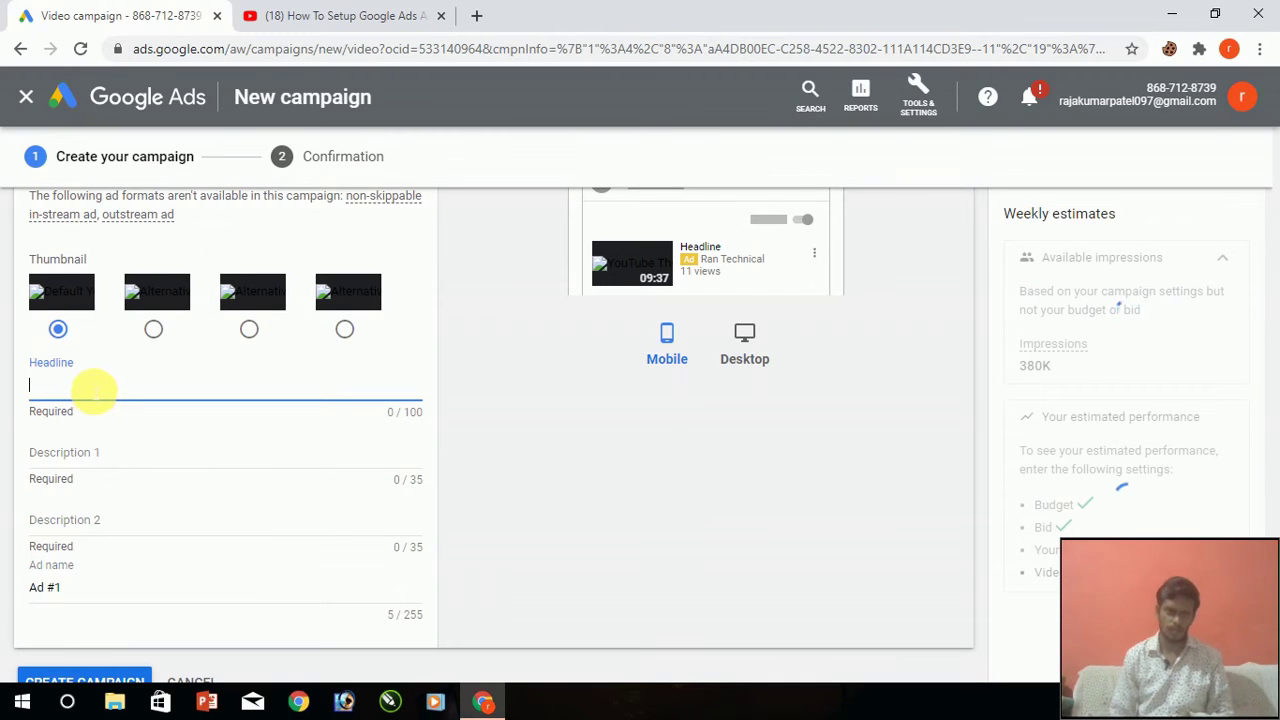
pyautogui.scroll(2, 85, 380)
pyautogui.click(330, 15)
pyautogui.scroll(-1, 241, 367)
pyautogui.moveTo(30, 262); pyautogui.dragTo(23, 309)
pyautogui.click(3, 344)
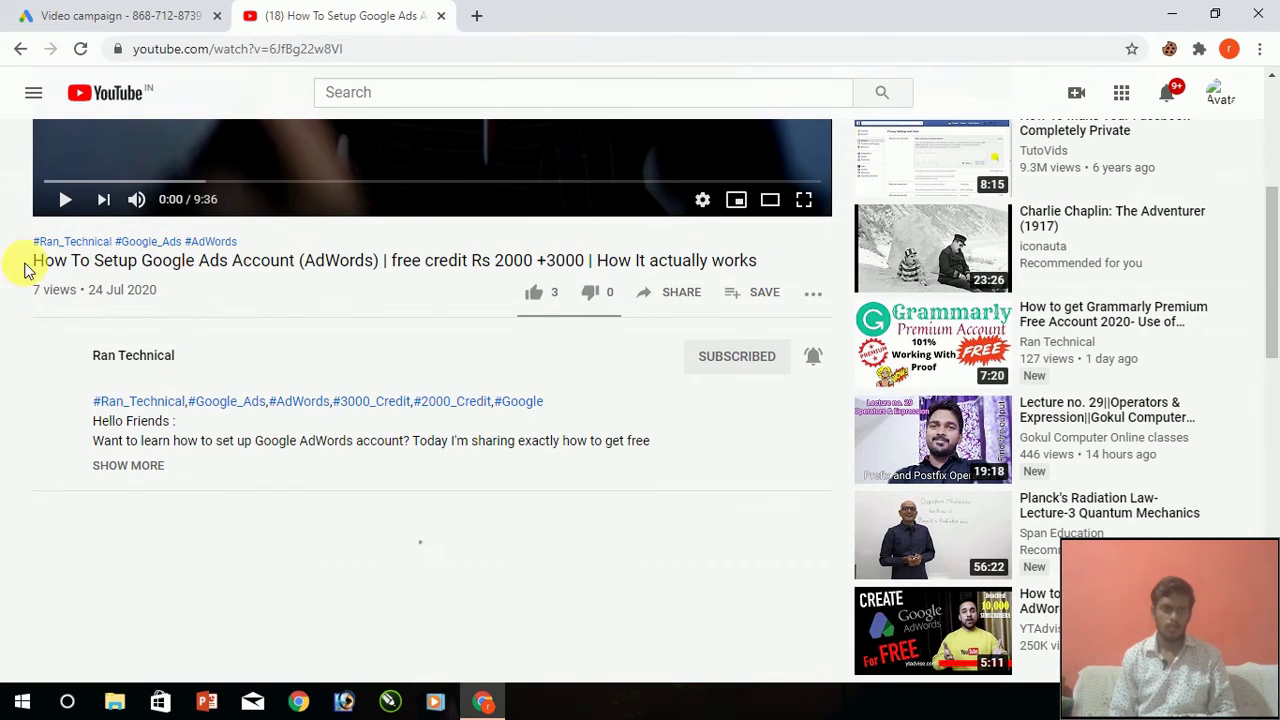
pyautogui.moveTo(760, 262); pyautogui.dragTo(33, 263)
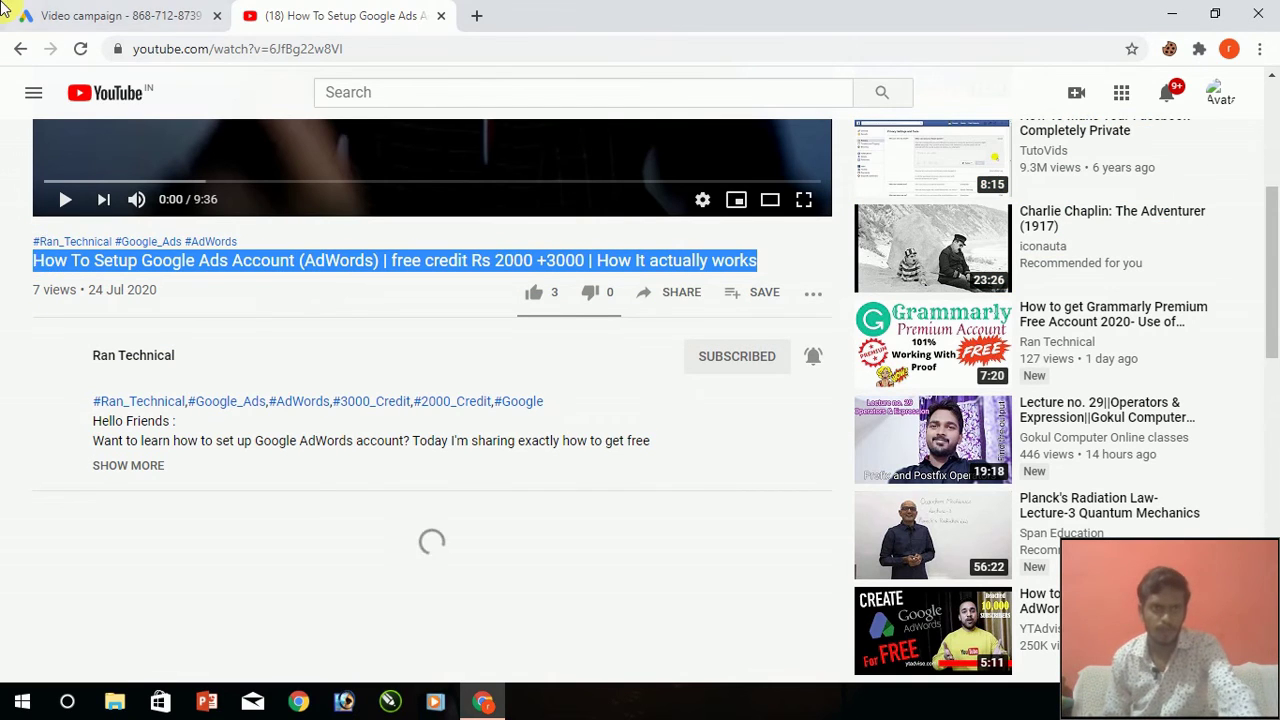
pyautogui.click(82, 12)
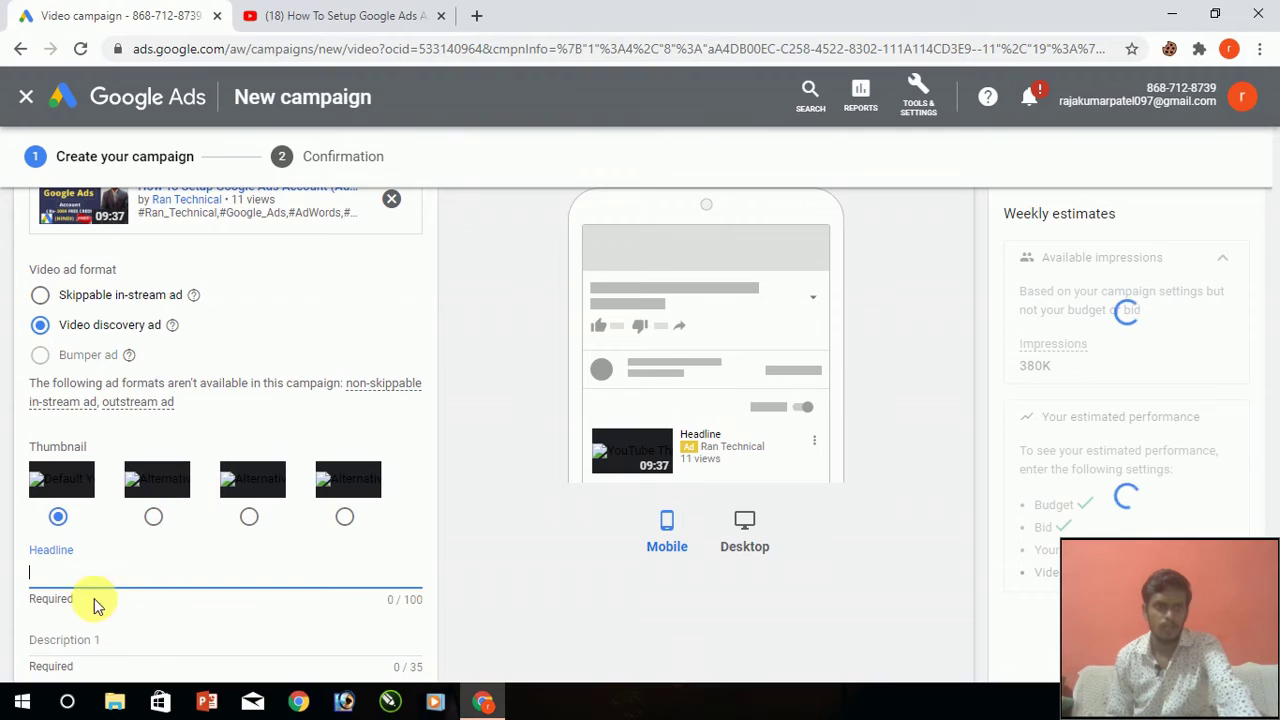
pyautogui.hotkey('ctrl', 'v')
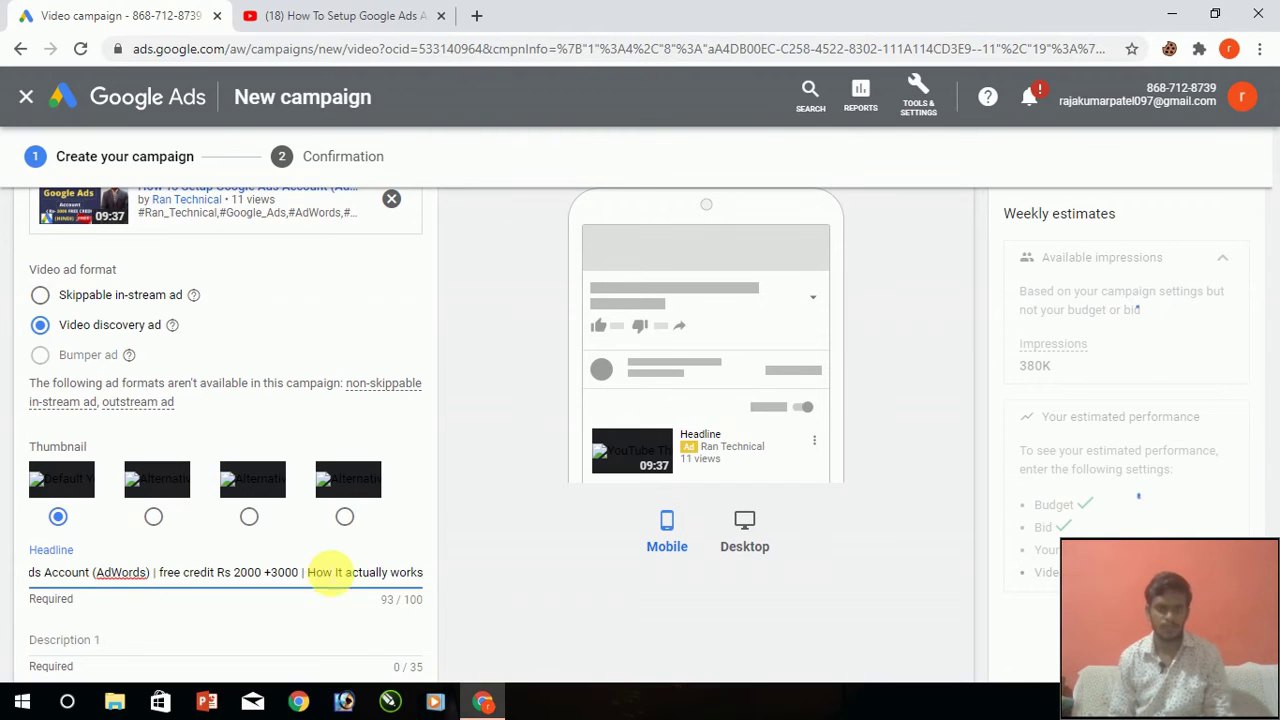
# Copy the sentence beginning "Want to learn how to set up Google AdWords account?" from the video's YouTube description into Description 1.
pyautogui.scroll(-1, 160, 588)
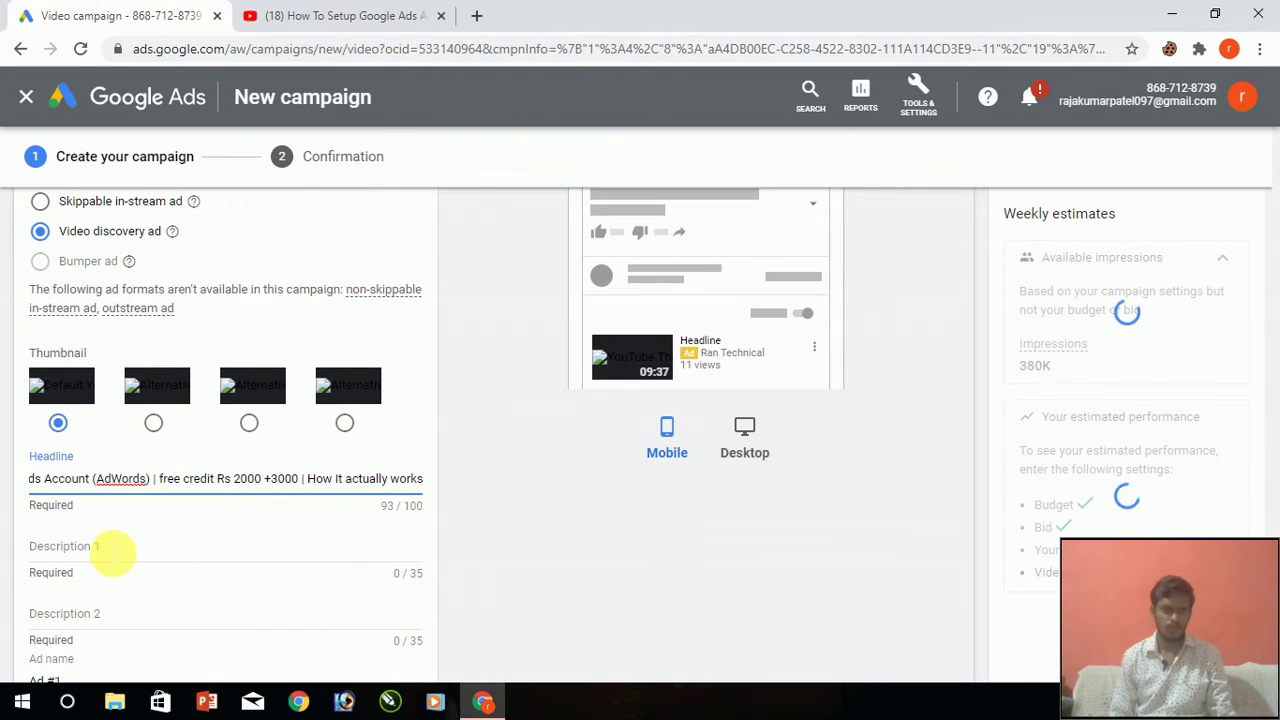
pyautogui.click(112, 552)
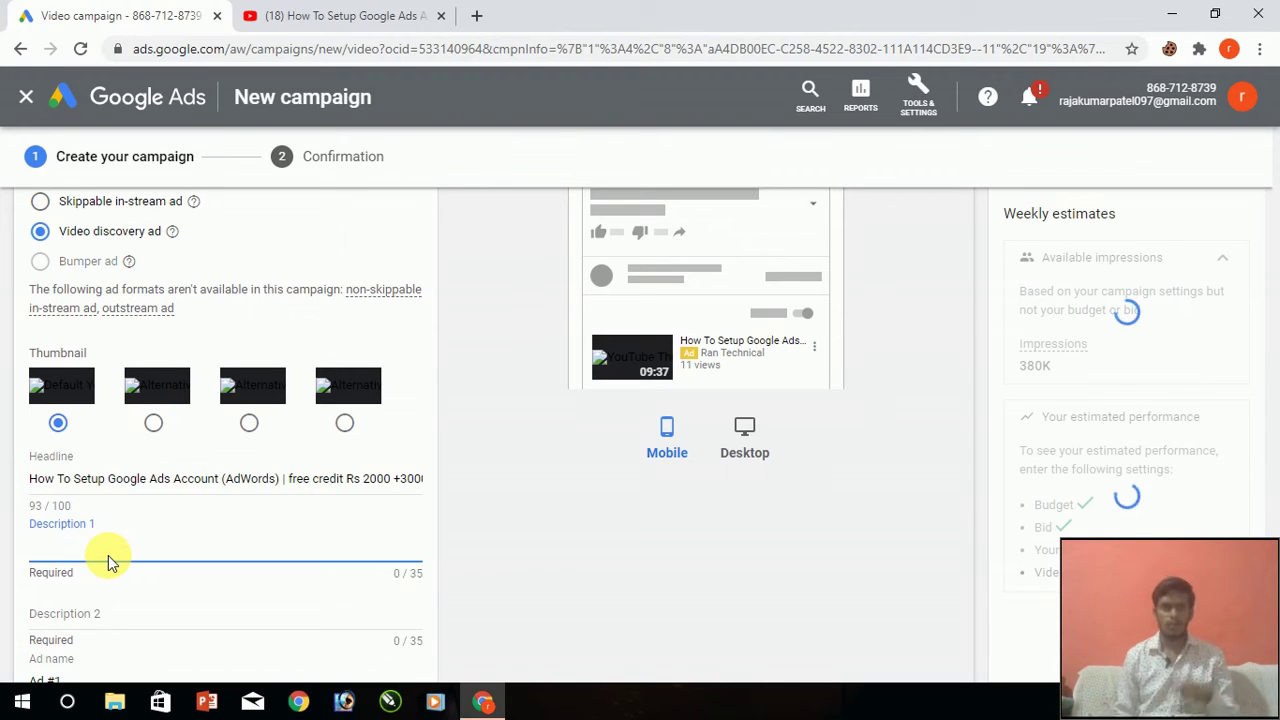
pyautogui.click(358, 12)
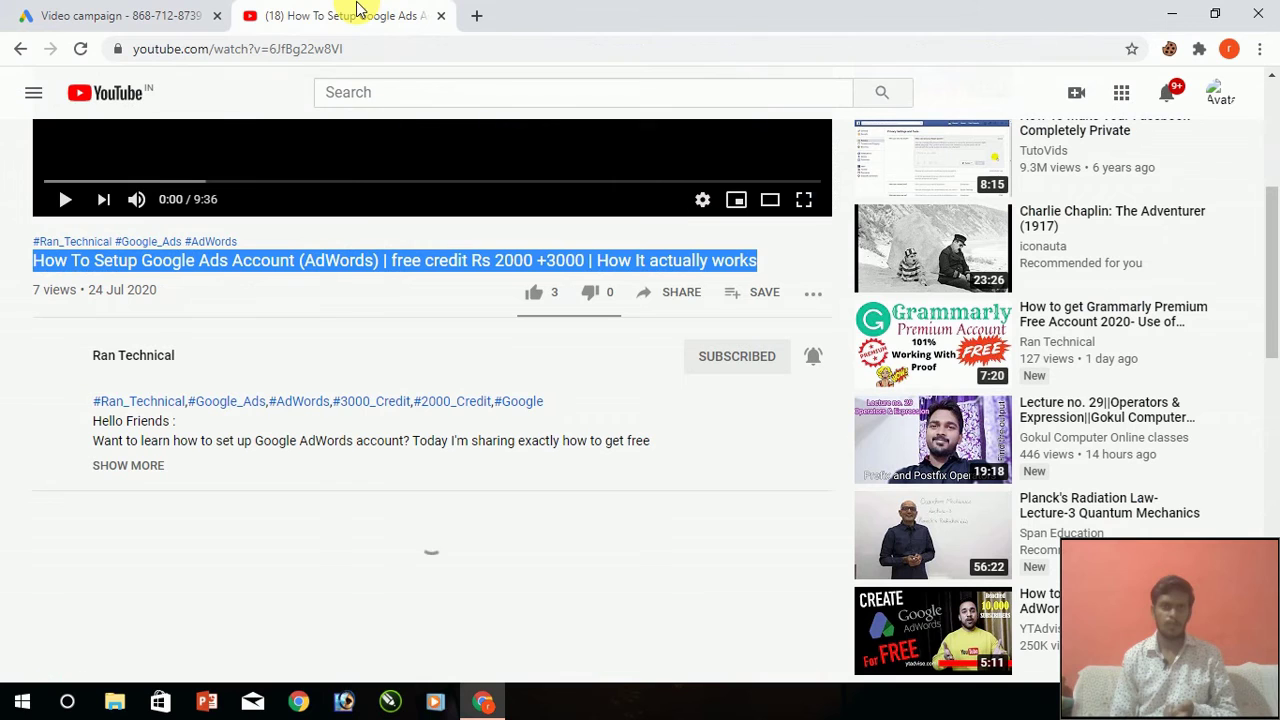
pyautogui.moveTo(652, 441); pyautogui.dragTo(97, 448)
pyautogui.hotkey('ctrl', 'c')
pyautogui.rightClick(97, 448)
pyautogui.click(128, 458)
pyautogui.click(120, 14)
pyautogui.click(127, 556)
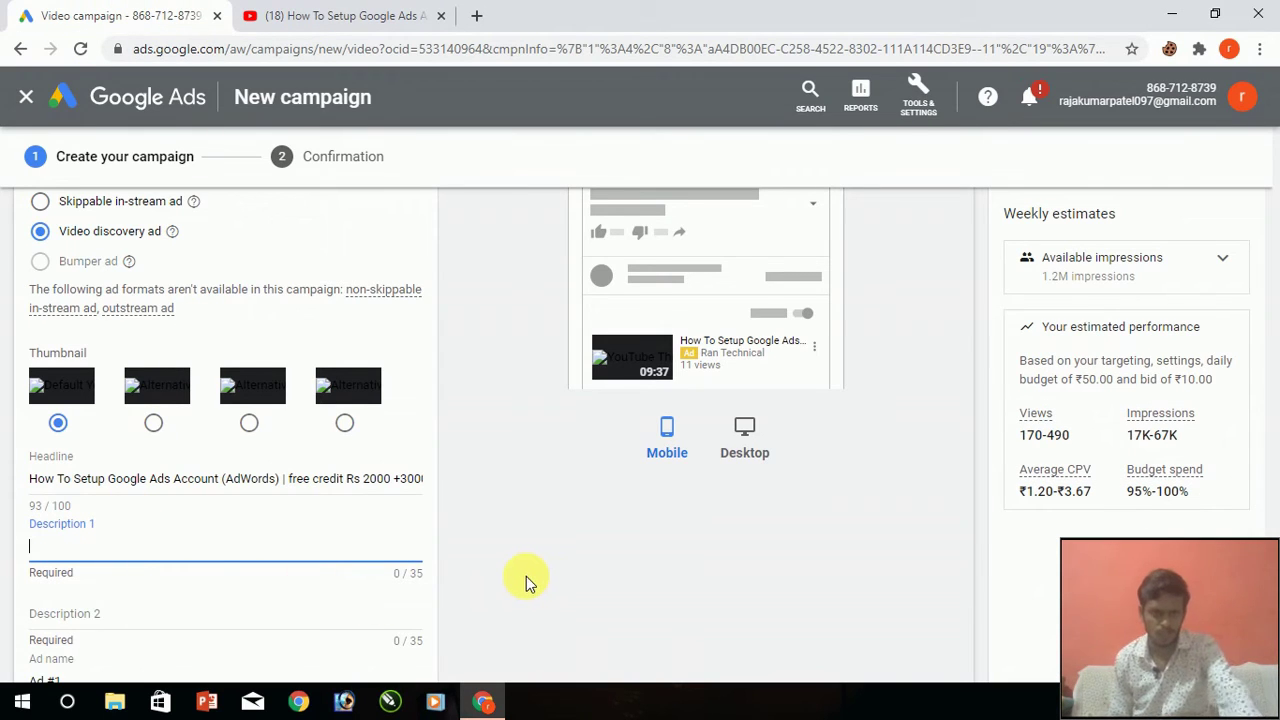
pyautogui.hotkey('ctrl', 'v')
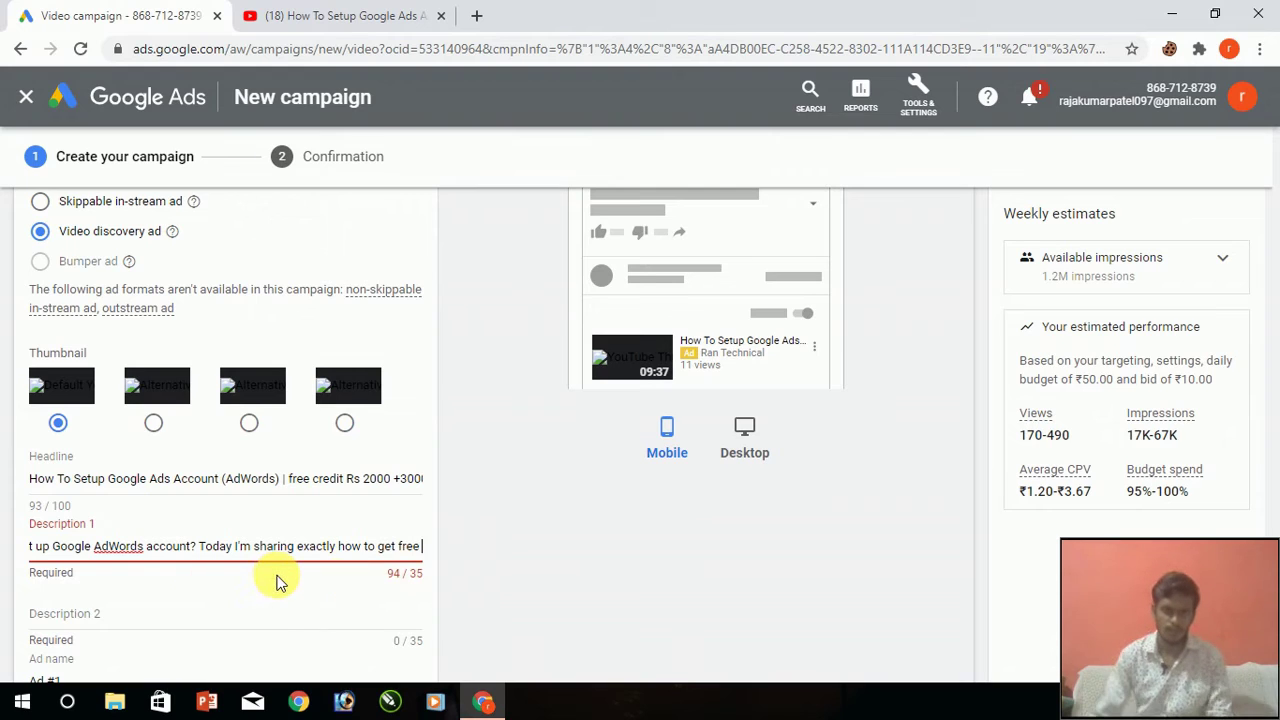
# Shorten Description 1 to "Want to learn how to set up Google".
pyautogui.press('BackSpace')
pyautogui.press('BackSpace')
pyautogui.press('BackSpace')
pyautogui.press('BackSpace')
pyautogui.press('BackSpace')
pyautogui.press('BackSpace')
pyautogui.press('BackSpace')
pyautogui.press('BackSpace')
pyautogui.press('BackSpace')
pyautogui.press('BackSpace')
pyautogui.press('BackSpace')
pyautogui.press('BackSpace')
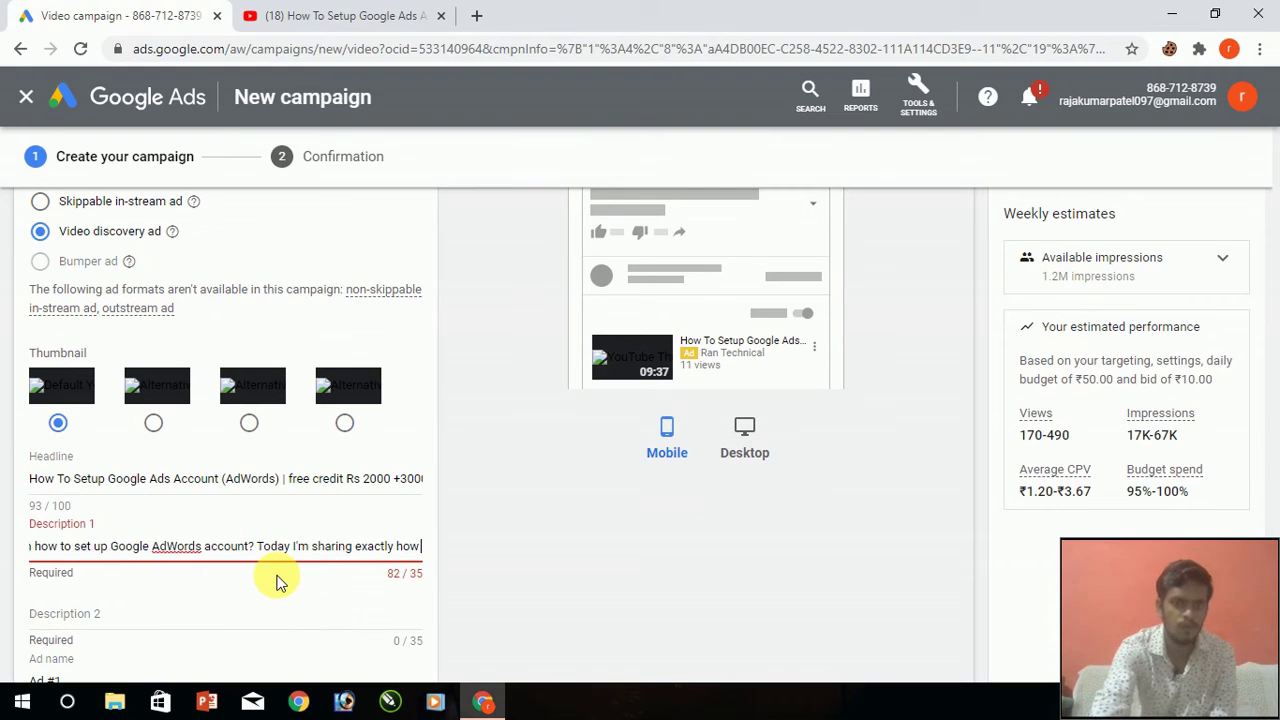
pyautogui.press('BackSpace')
pyautogui.press('BackSpace')
pyautogui.press('BackSpace')
pyautogui.press('BackSpace')
pyautogui.press('BackSpace')
pyautogui.press('BackSpace')
pyautogui.press('BackSpace')
pyautogui.press('BackSpace')
pyautogui.press('BackSpace')
pyautogui.press('BackSpace')
pyautogui.press('BackSpace')
pyautogui.press('BackSpace')
pyautogui.press('BackSpace')
pyautogui.press('BackSpace')
pyautogui.press('BackSpace')
pyautogui.press('BackSpace')
pyautogui.press('BackSpace')
pyautogui.press('BackSpace')
pyautogui.press('BackSpace')
pyautogui.press('BackSpace')
pyautogui.press('BackSpace')
pyautogui.press('BackSpace')
pyautogui.press('BackSpace')
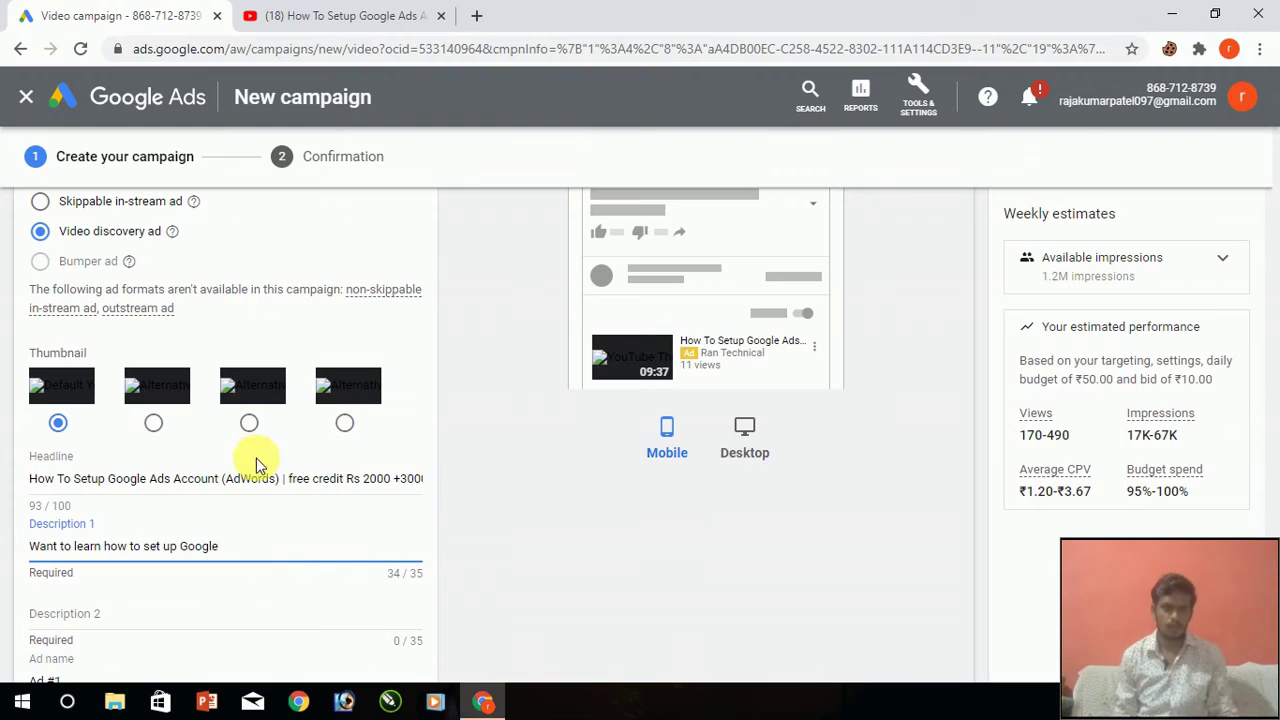
# Paste the copied sentence into Description 2 and delete its opening words "Want to learn how to set up".
pyautogui.click(100, 610)
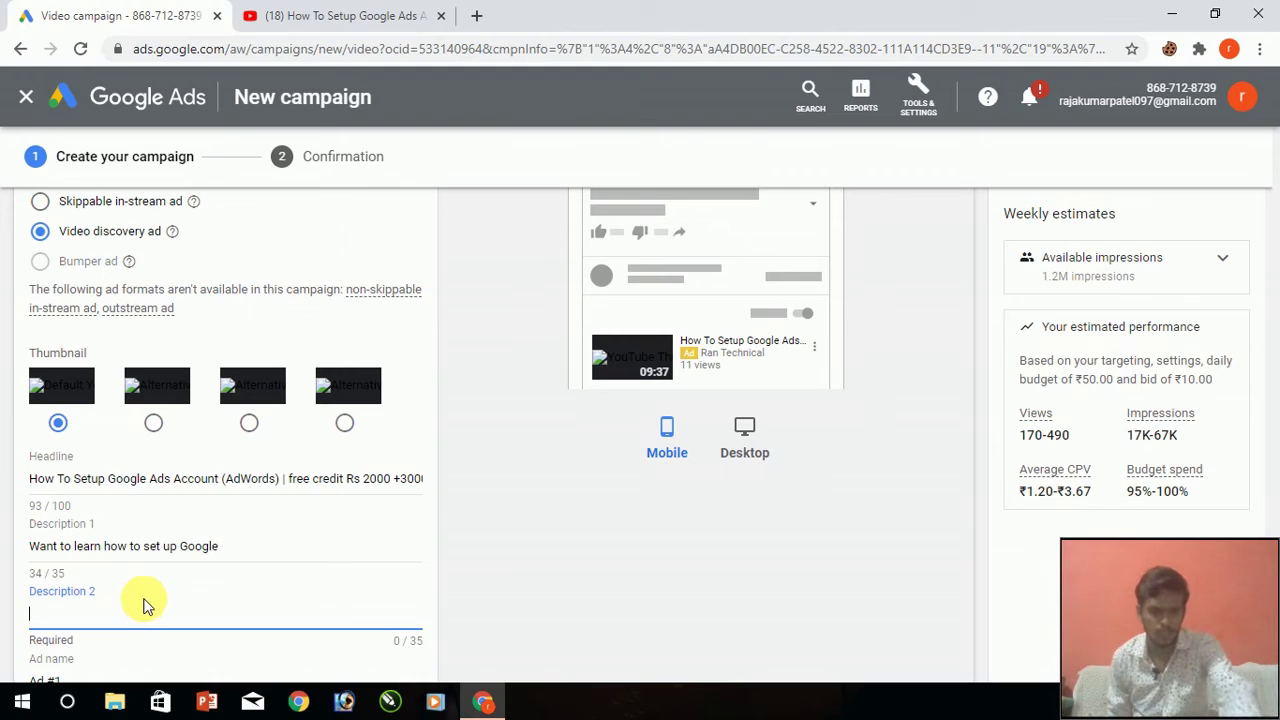
pyautogui.hotkey('ctrl', 'v')
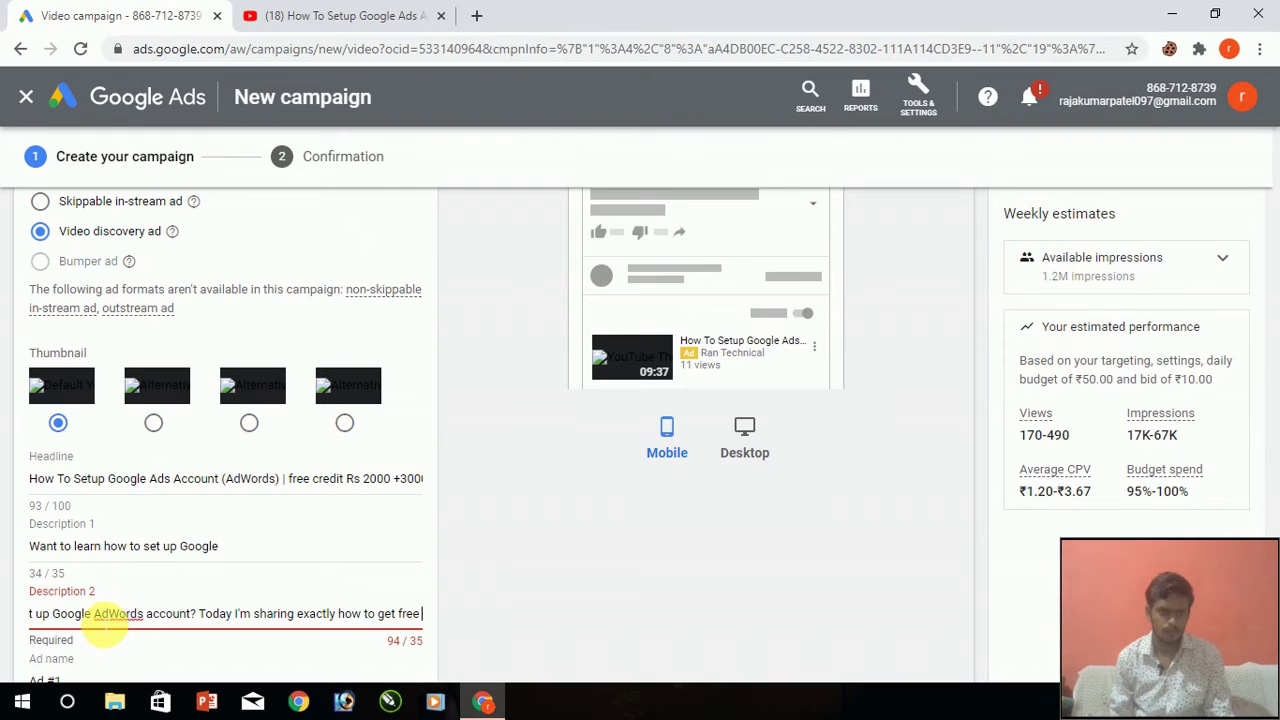
pyautogui.click(45, 614)
pyautogui.moveTo(45, 614); pyautogui.dragTo(3, 620)
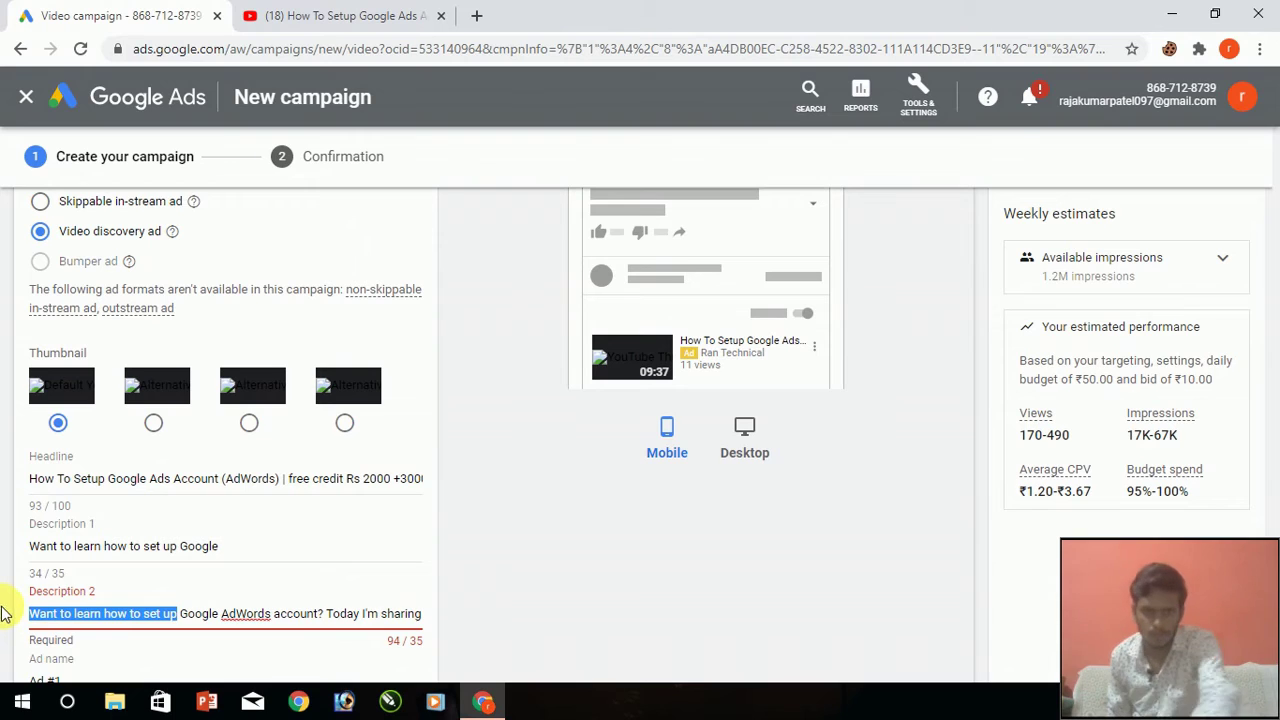
pyautogui.press('BackSpace')
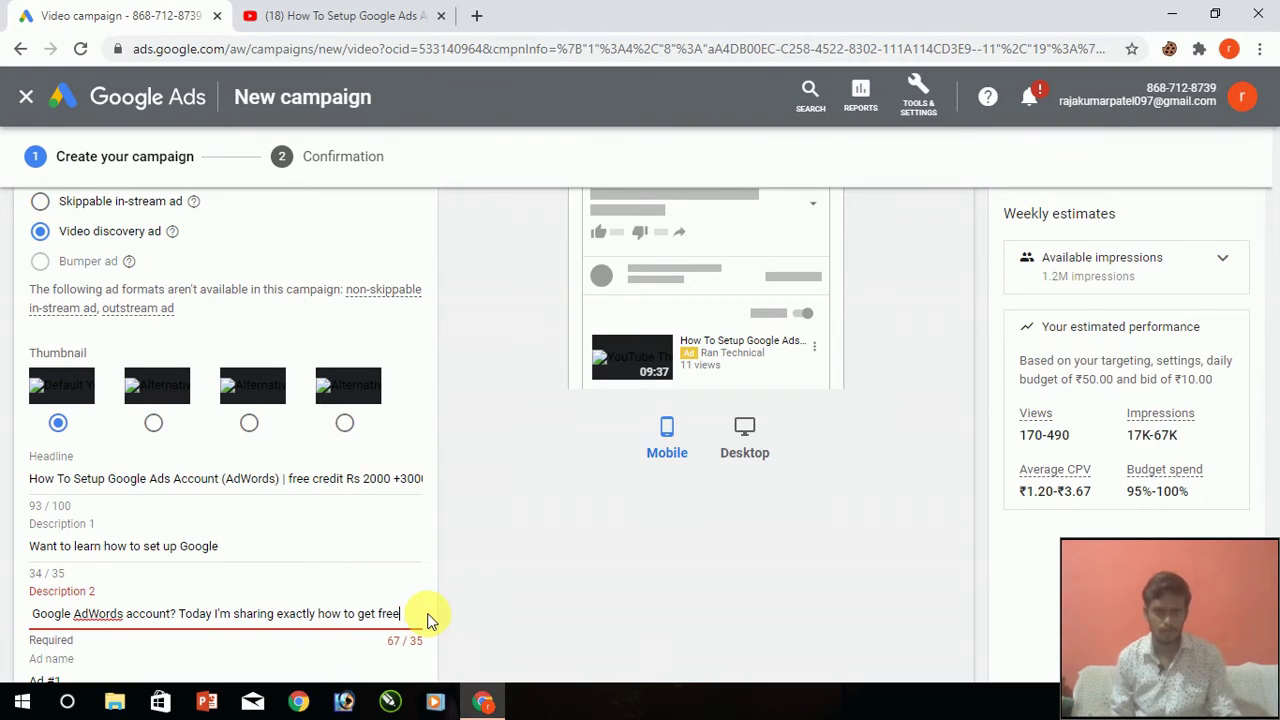
# Cut the end of Description 2 so that it reads "Google AdWords account? Today".
pyautogui.press('BackSpace')
pyautogui.press('BackSpace')
pyautogui.press('BackSpace')
pyautogui.press('BackSpace')
pyautogui.press('BackSpace')
pyautogui.press('BackSpace')
pyautogui.press('BackSpace')
pyautogui.press('BackSpace')
pyautogui.press('BackSpace')
pyautogui.press('BackSpace')
pyautogui.press('BackSpace')
pyautogui.press('BackSpace')
pyautogui.press('BackSpace')
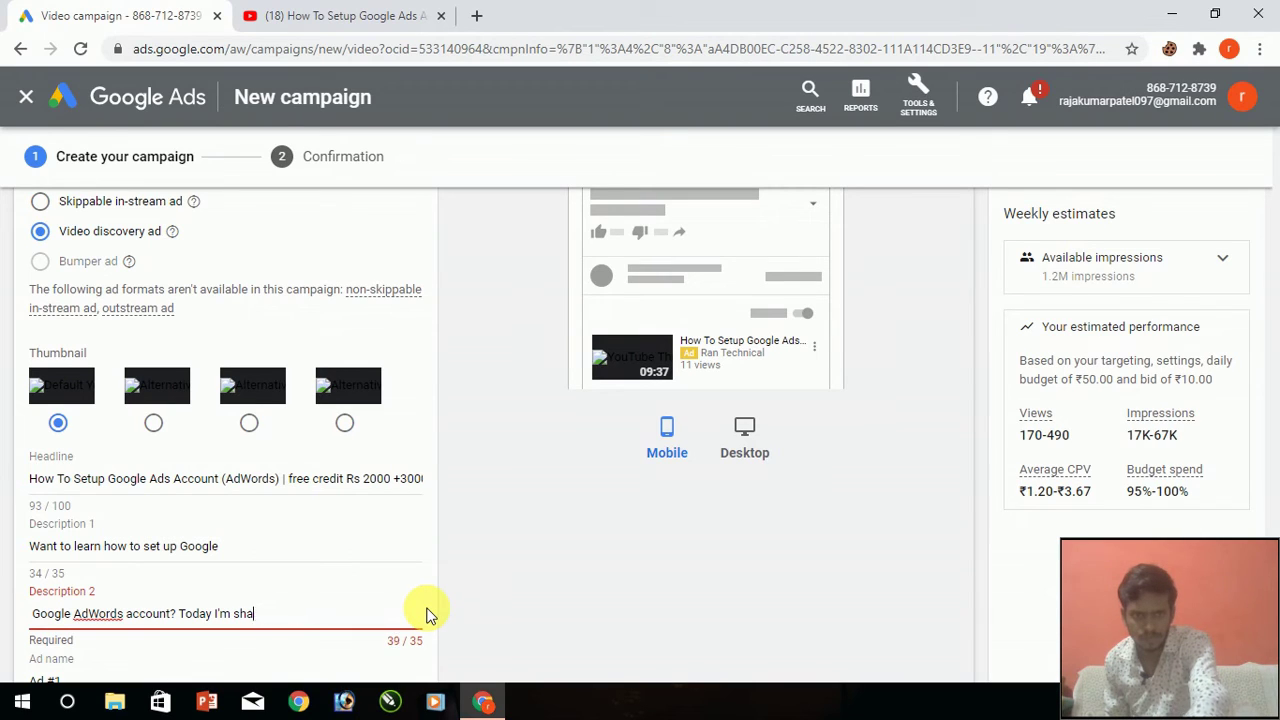
pyautogui.press('BackSpace')
pyautogui.press('BackSpace')
pyautogui.press('BackSpace')
# Open the ad name for editing.
pyautogui.scroll(-1, 300, 600)
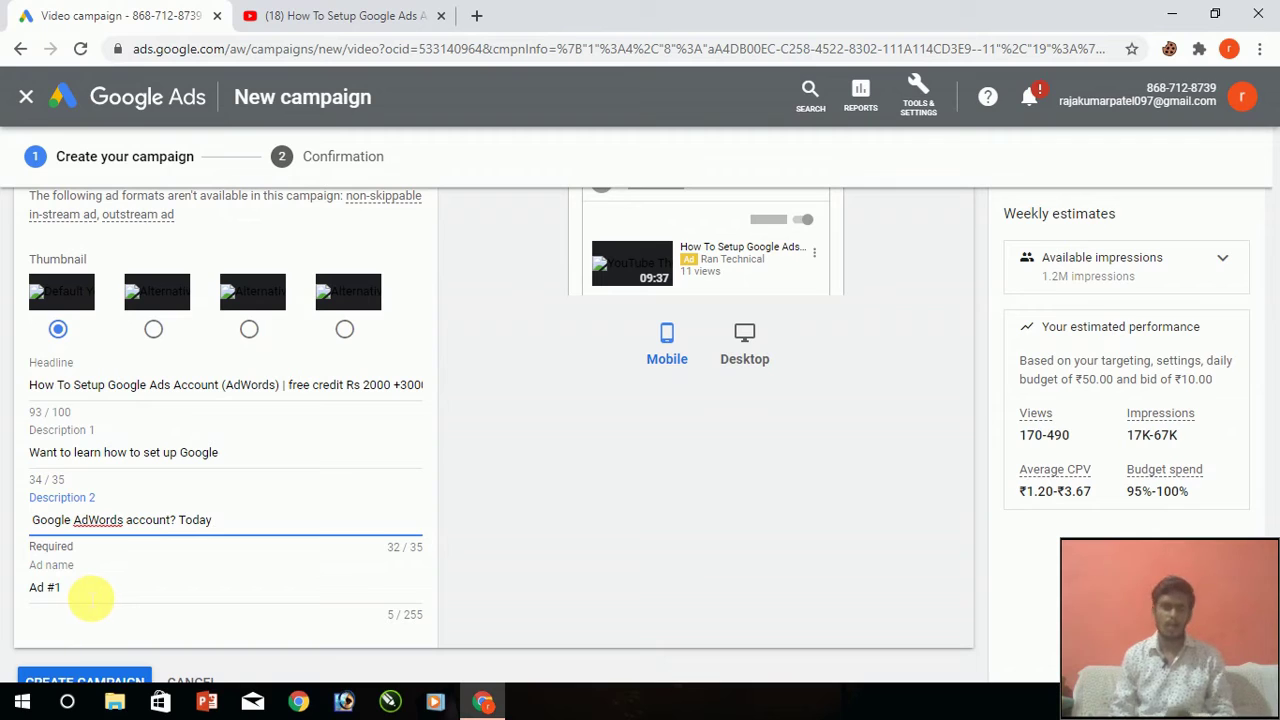
pyautogui.click(91, 598)
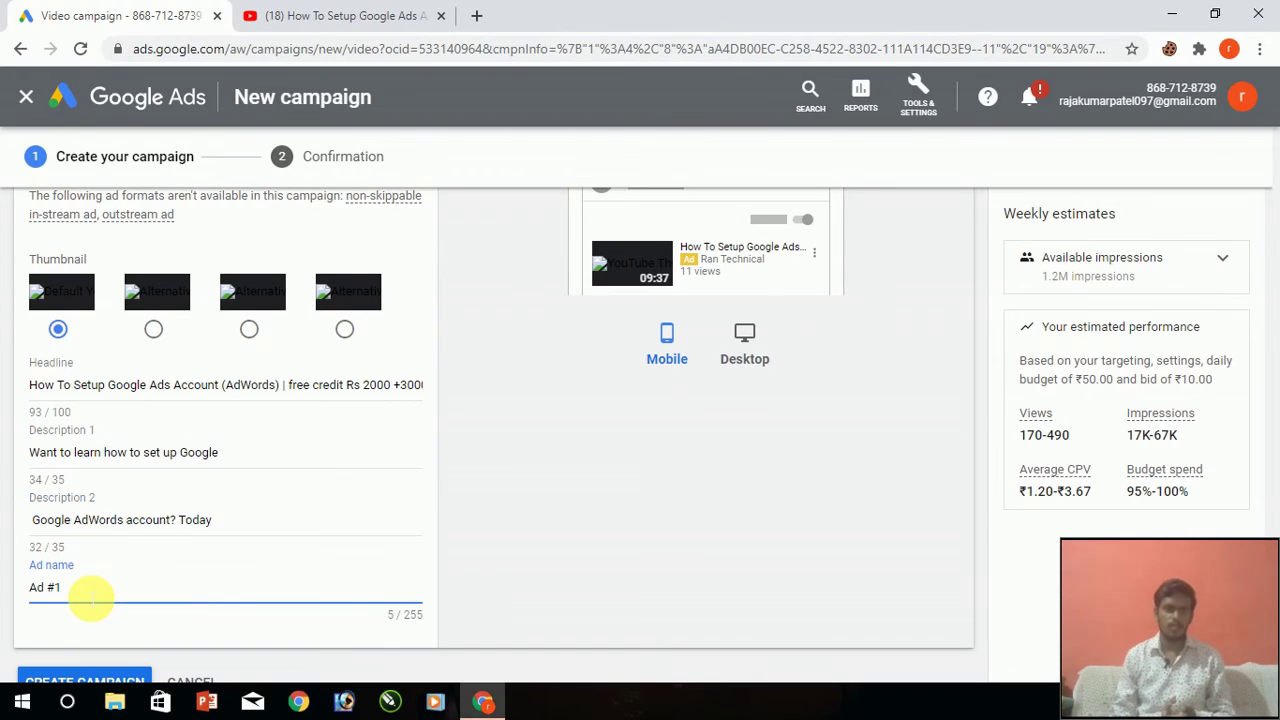